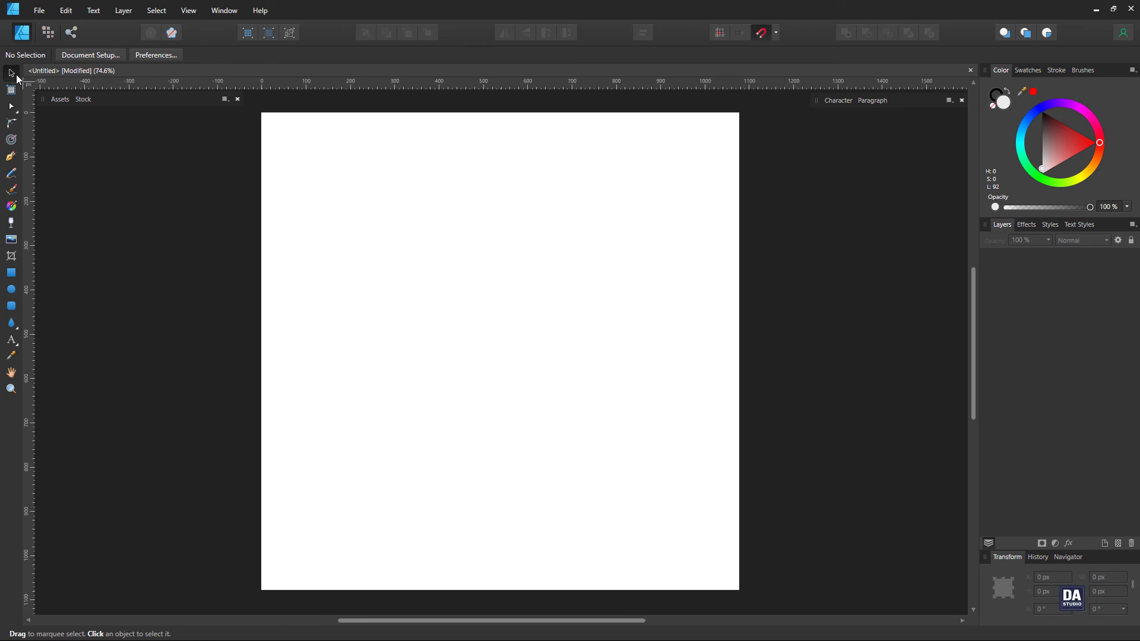
- Cover the page with a locked 1080 px rectangle filled white with 30% noise
left_click(17, 272)
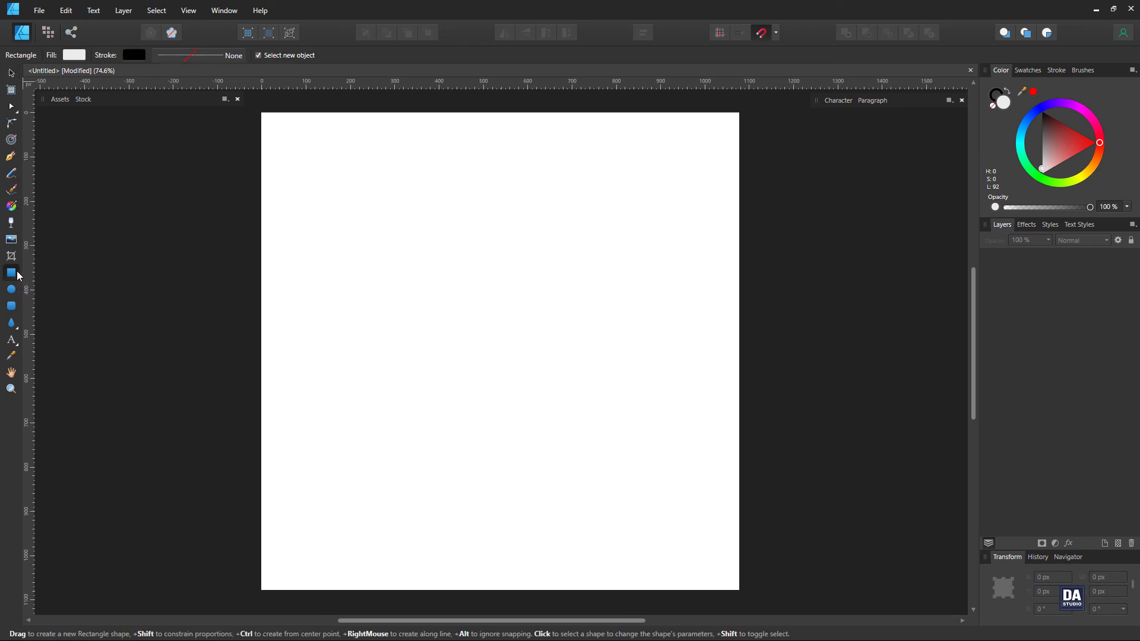
left_click_drag(261, 113, 739, 591)
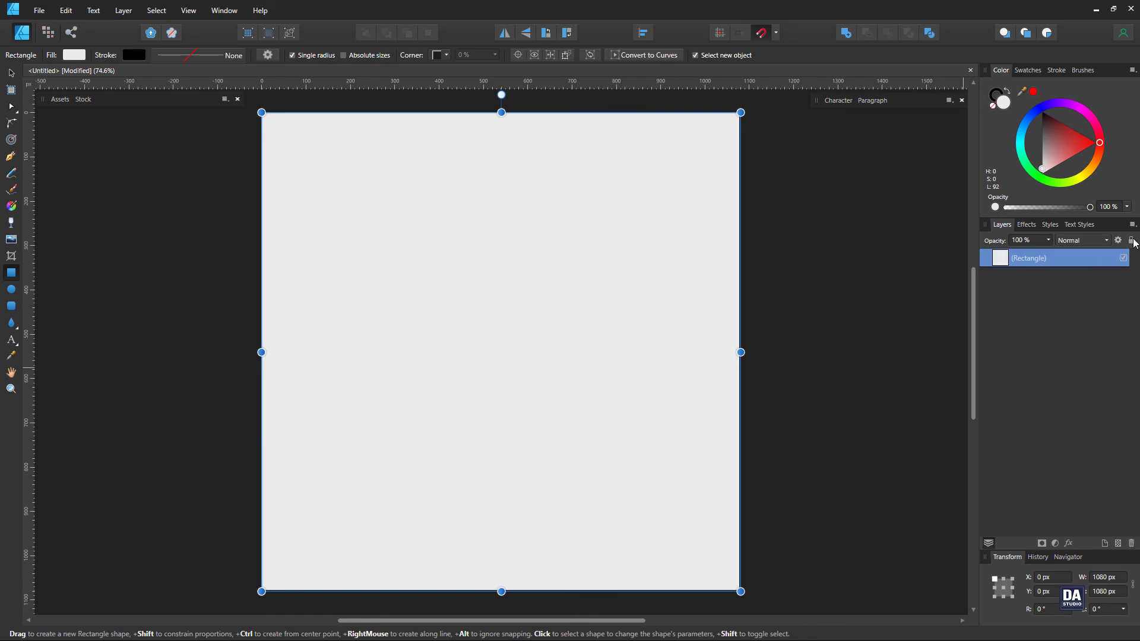
left_click(1131, 240)
left_click_drag(1100, 143, 1042, 104)
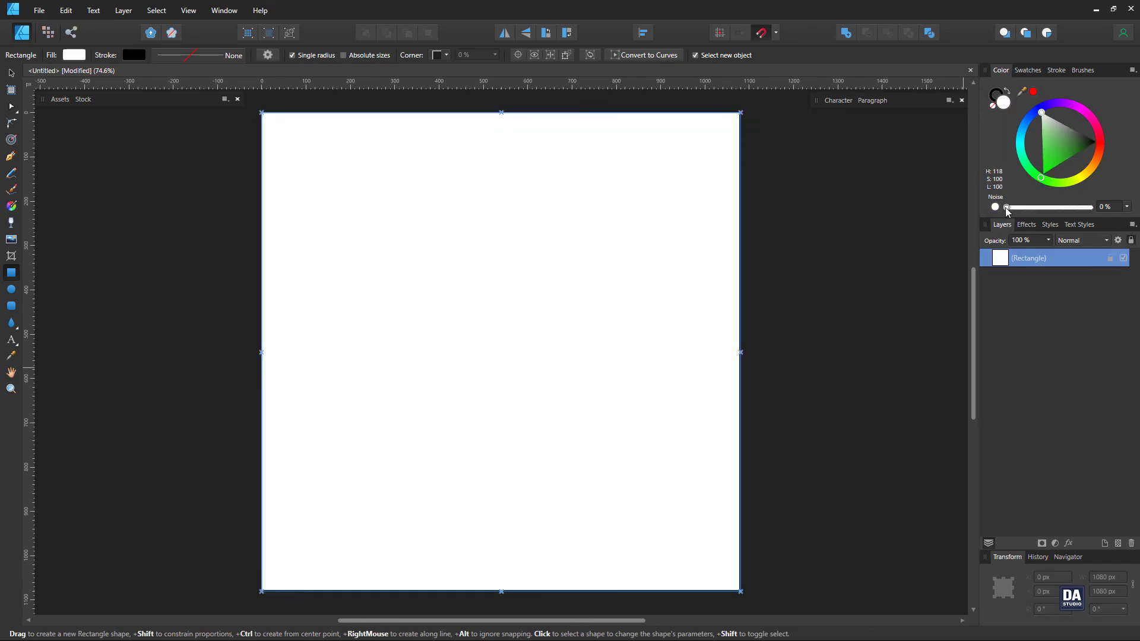
left_click_drag(1008, 208, 1022, 208)
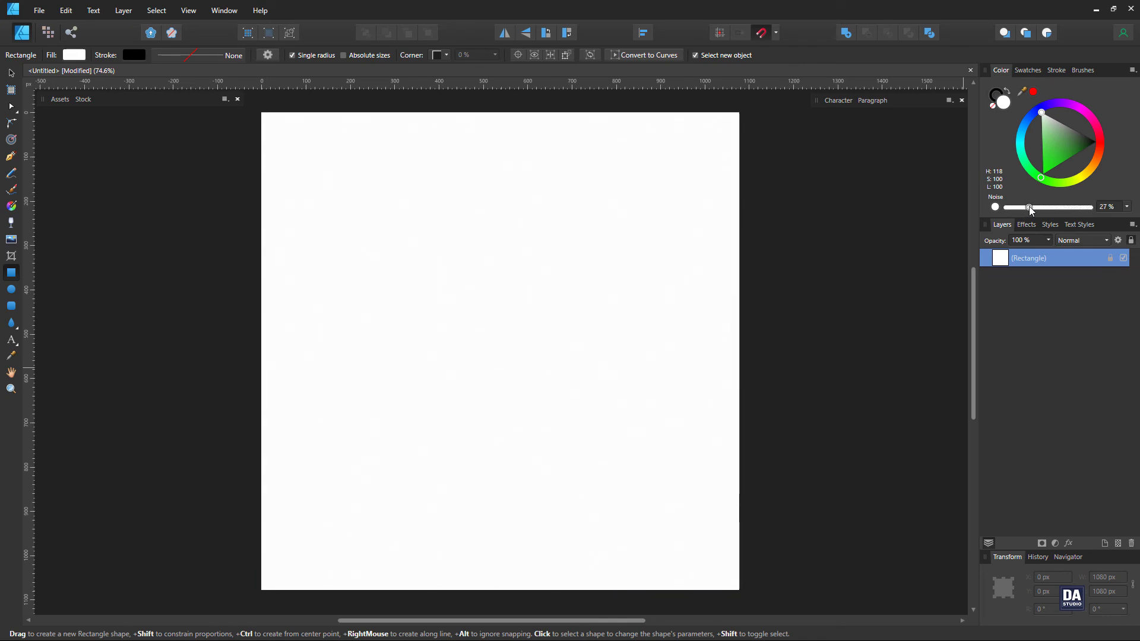
left_click(625, 259)
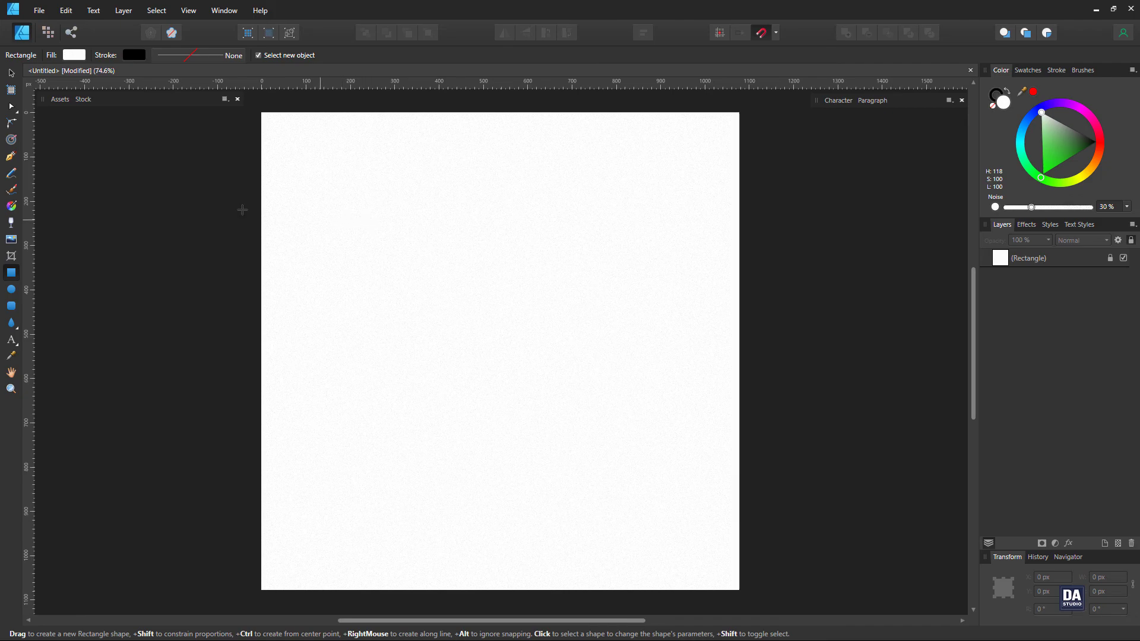
- Place the vegetable-bowl photo from the Stock 'food' results onto the page
left_click(86, 104)
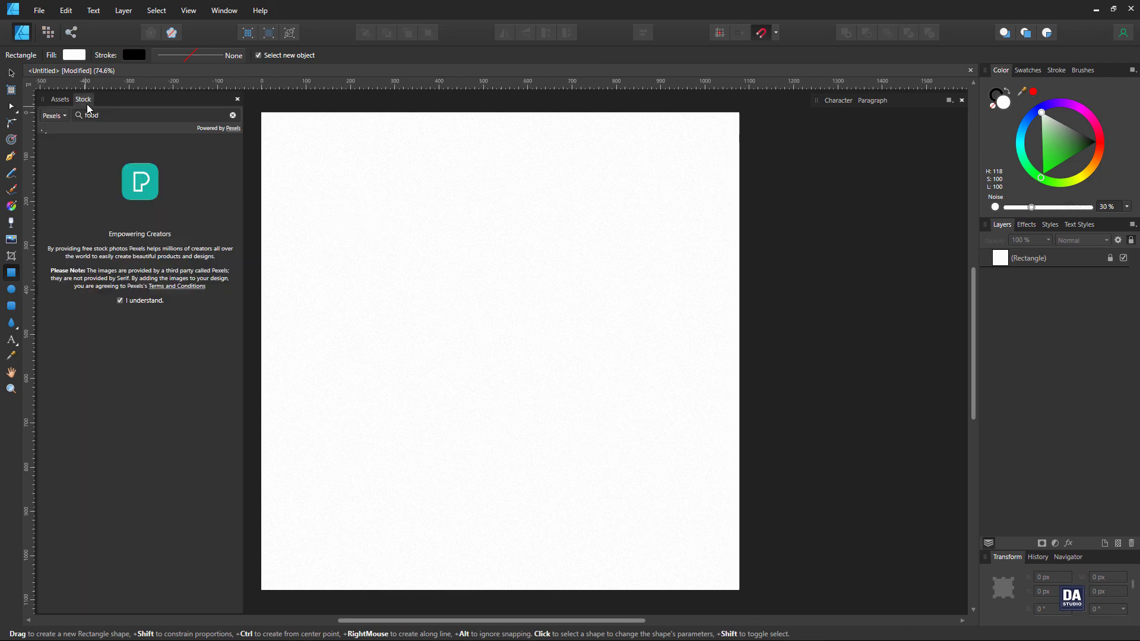
left_click_drag(82, 143, 457, 274)
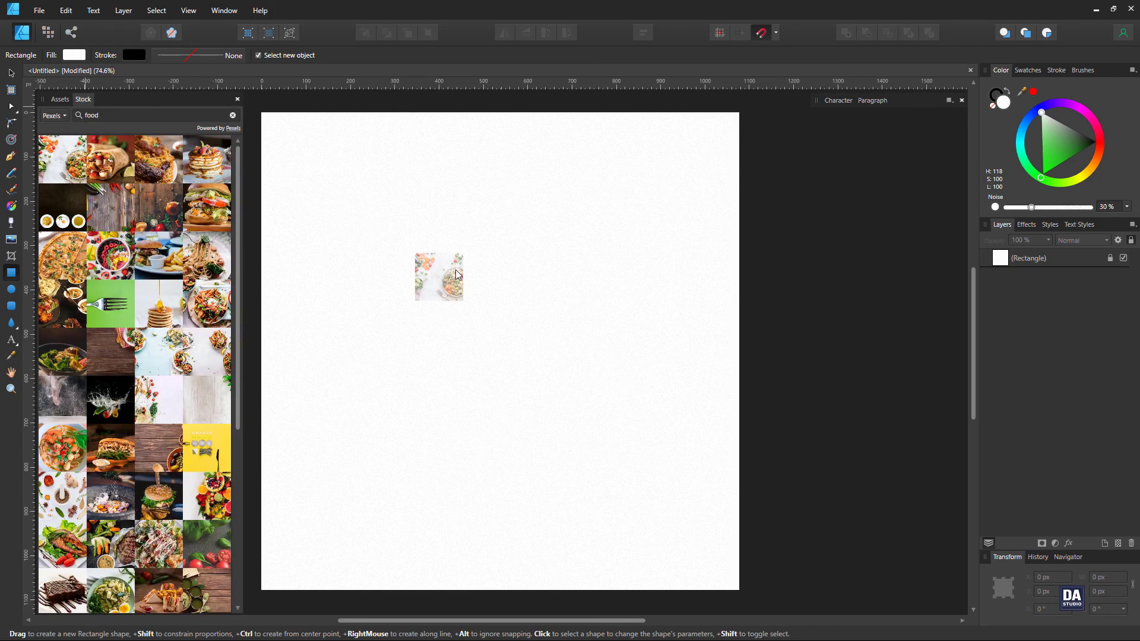
scroll(503, 323, "down", 5)
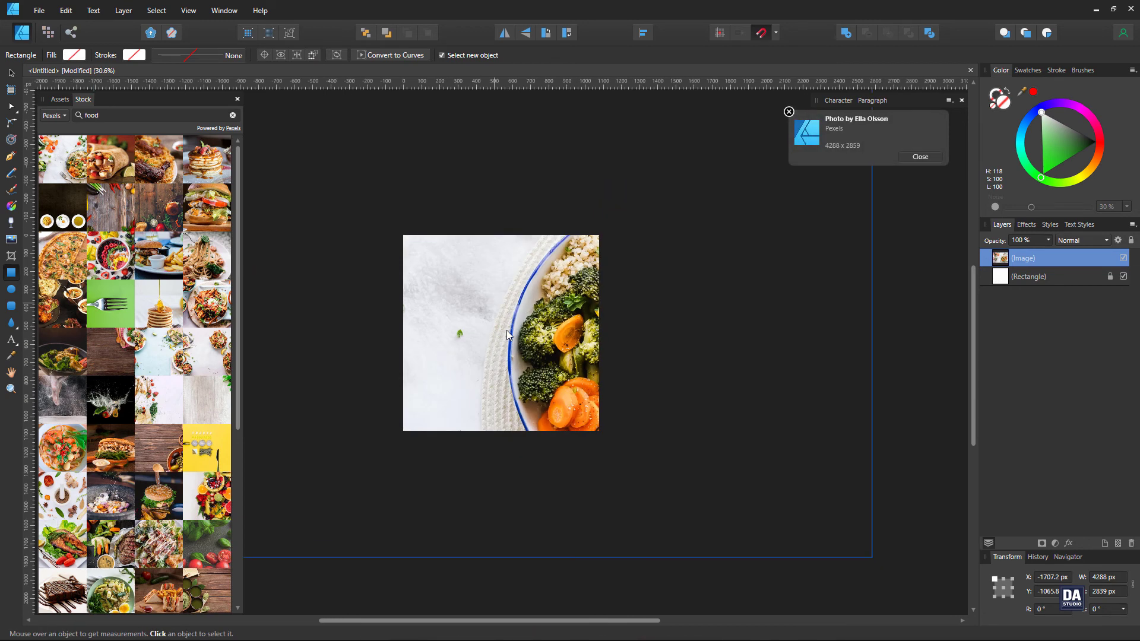
- Resize the photo to about 2101 px wide and align its bottom with the page bottom
key("v")
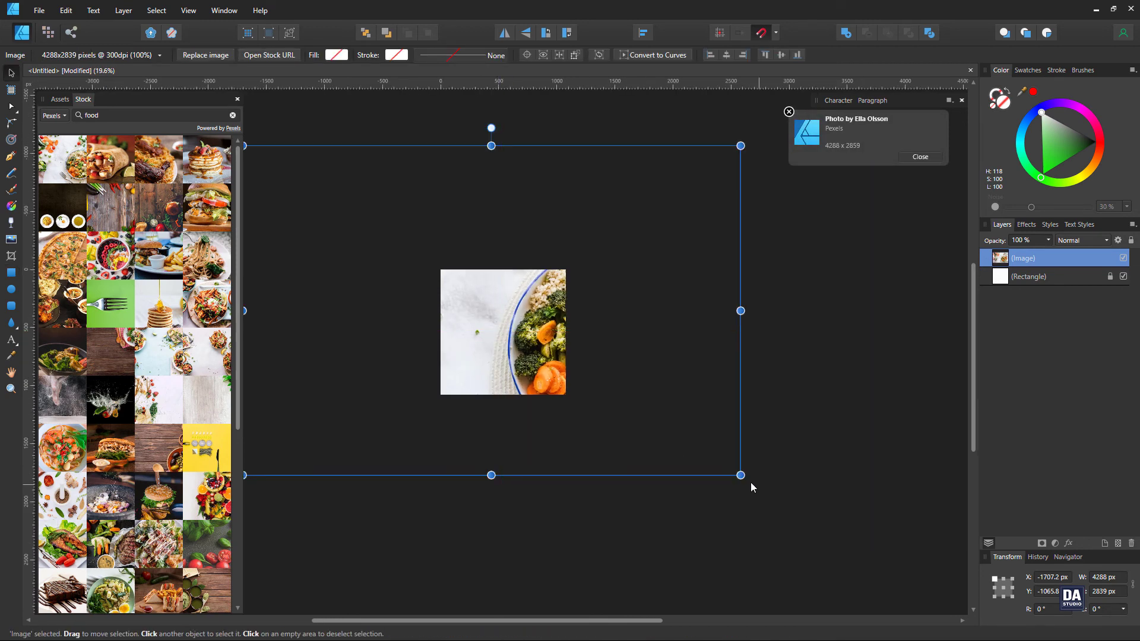
mouse_move(740, 475)
left_mouse_down()
mouse_move(458, 287)
mouse_move(555, 377)
left_mouse_up()
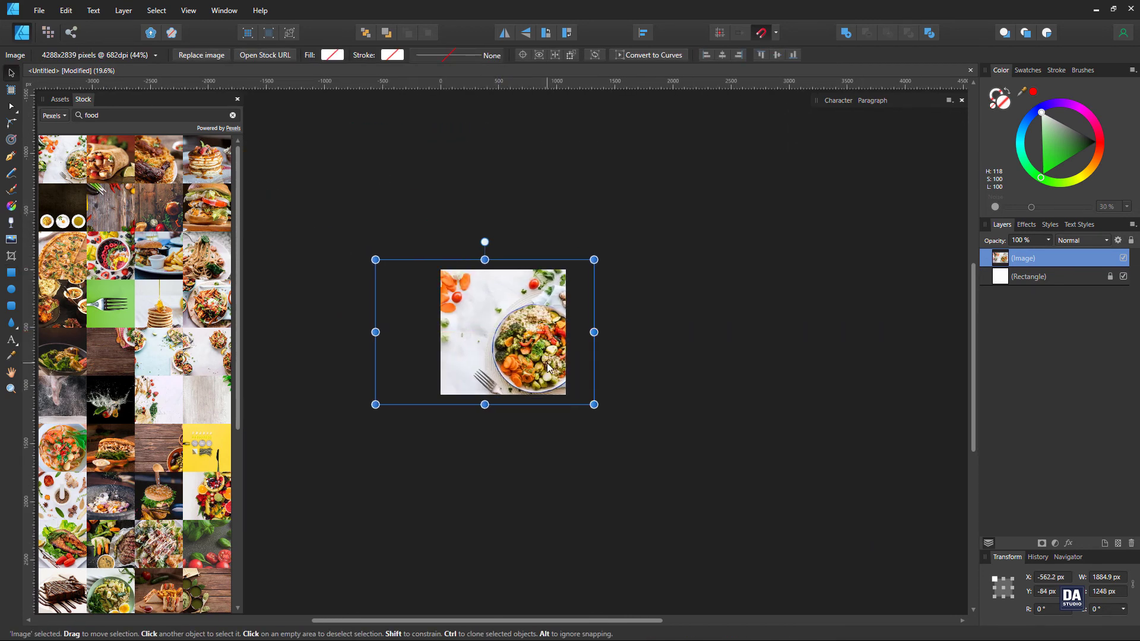
scroll(517, 351, "up", 5)
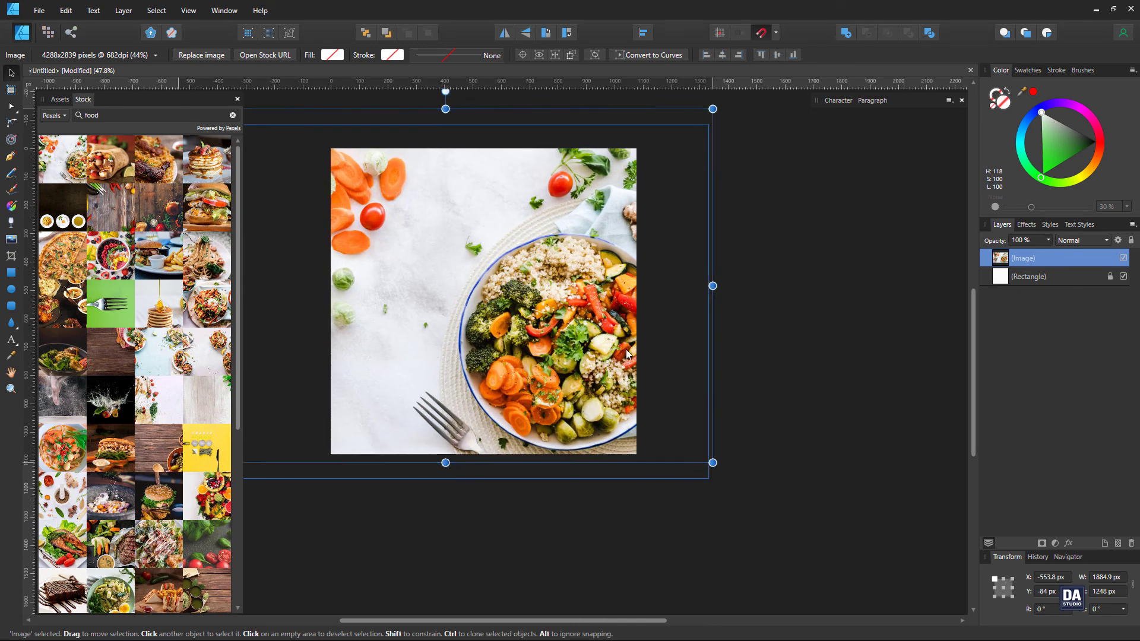
left_click_drag(701, 154, 717, 130)
scroll(476, 506, "down", 1)
scroll(475, 505, "down", 1)
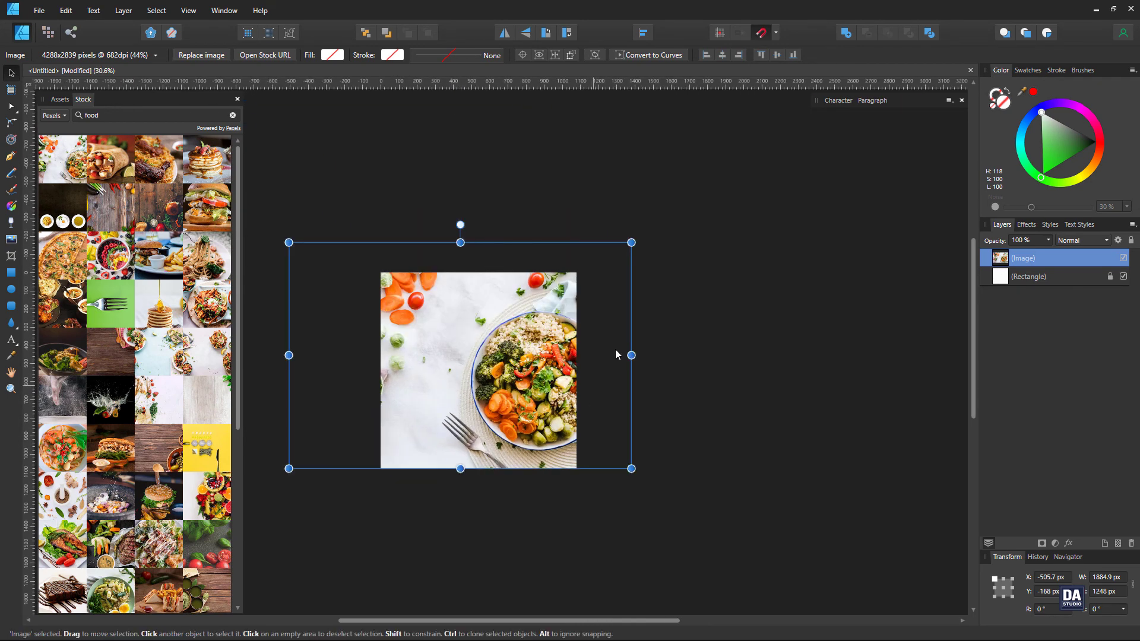
left_click_drag(618, 354, 580, 303)
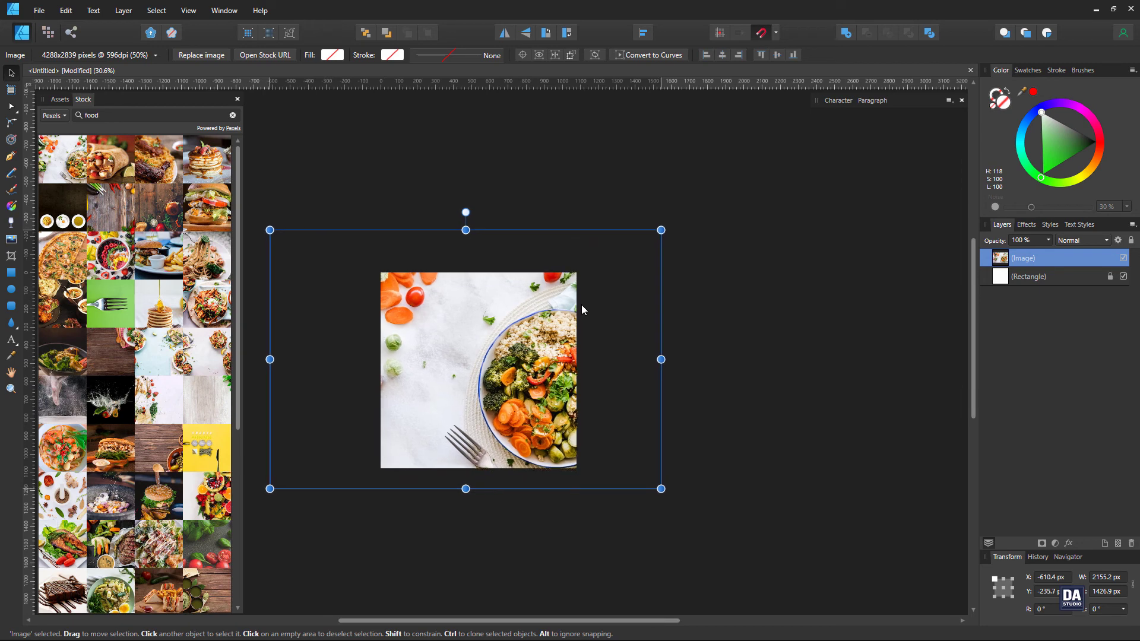
left_click_drag(660, 486, 643, 475)
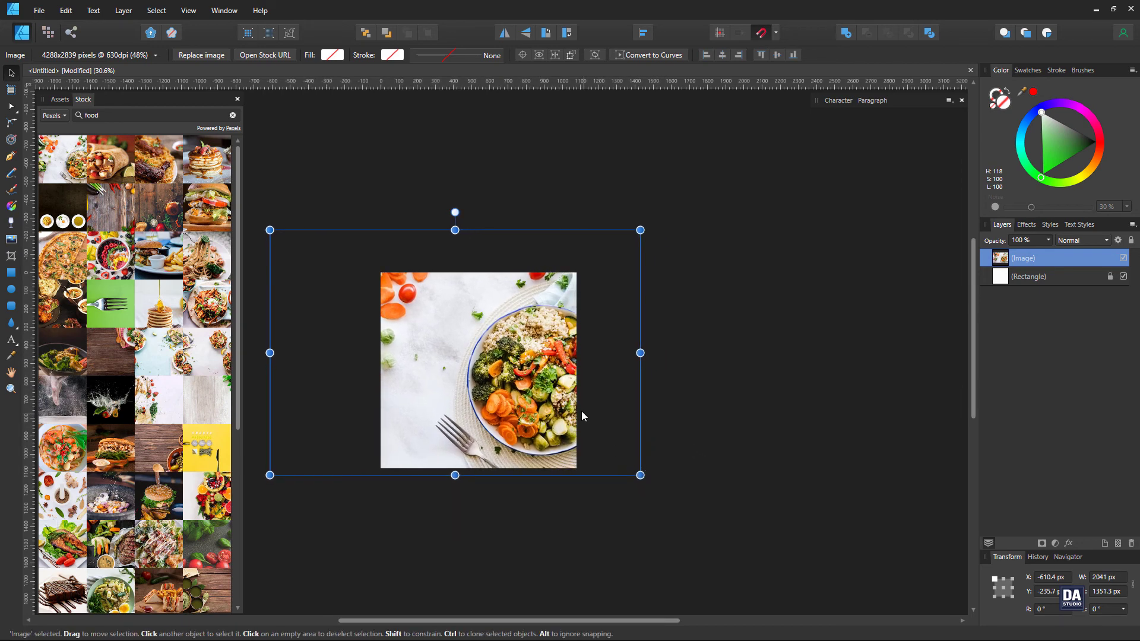
left_click_drag(582, 412, 613, 409)
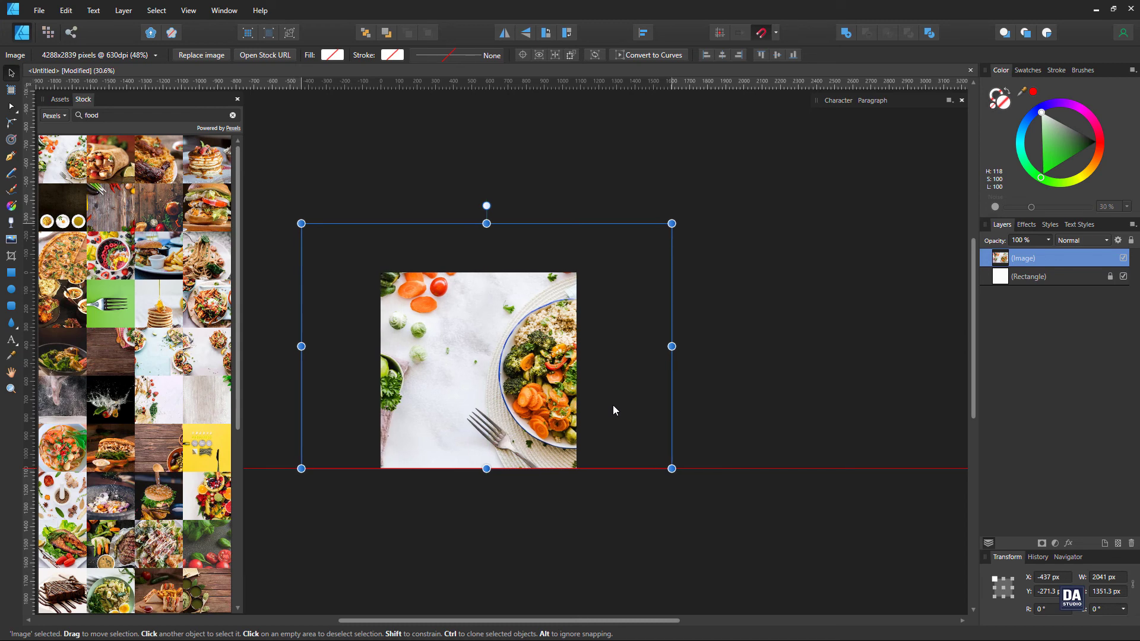
left_click_drag(301, 468, 289, 478)
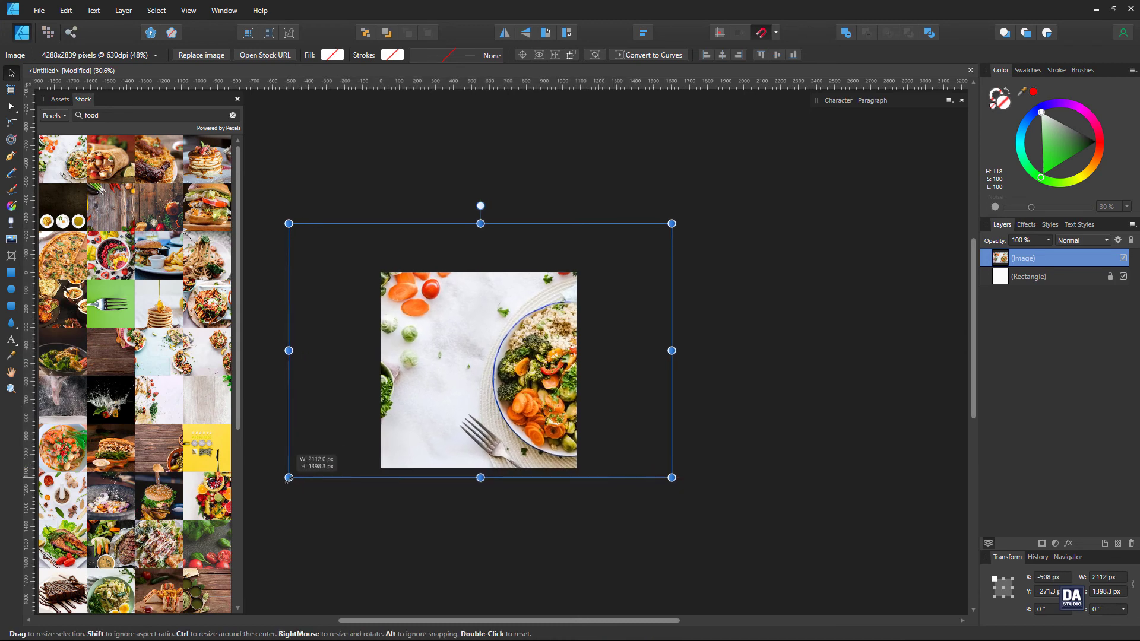
left_click_drag(417, 414, 423, 414)
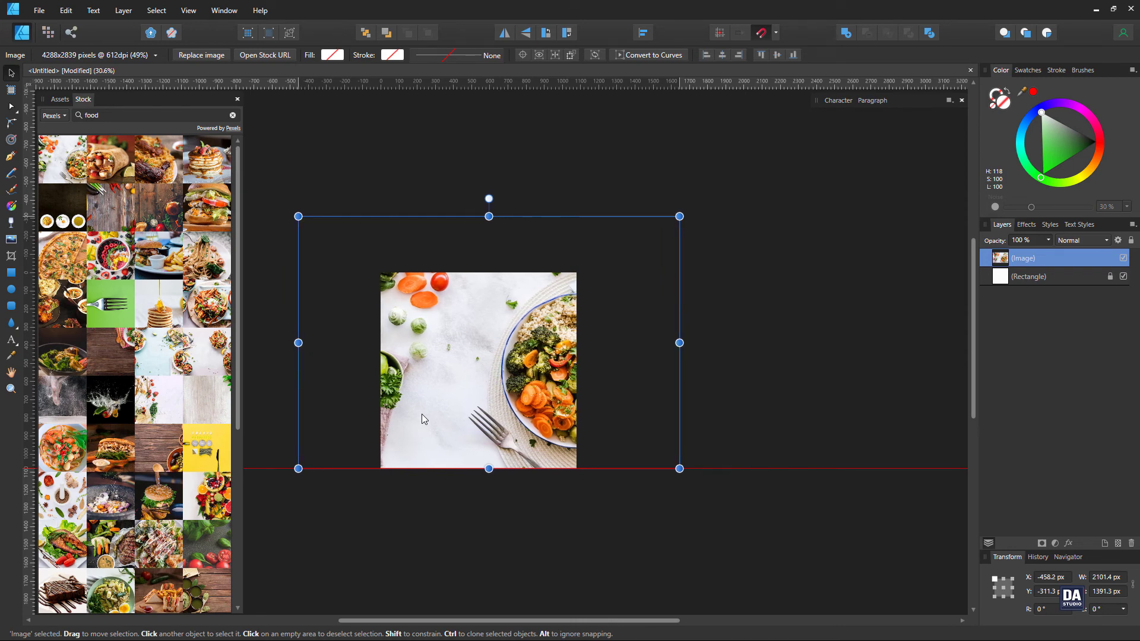
- Zoom in on the page and clip the food photo inside the background rectangle
left_click(760, 382)
key("z")
left_click_drag(362, 303, 574, 367)
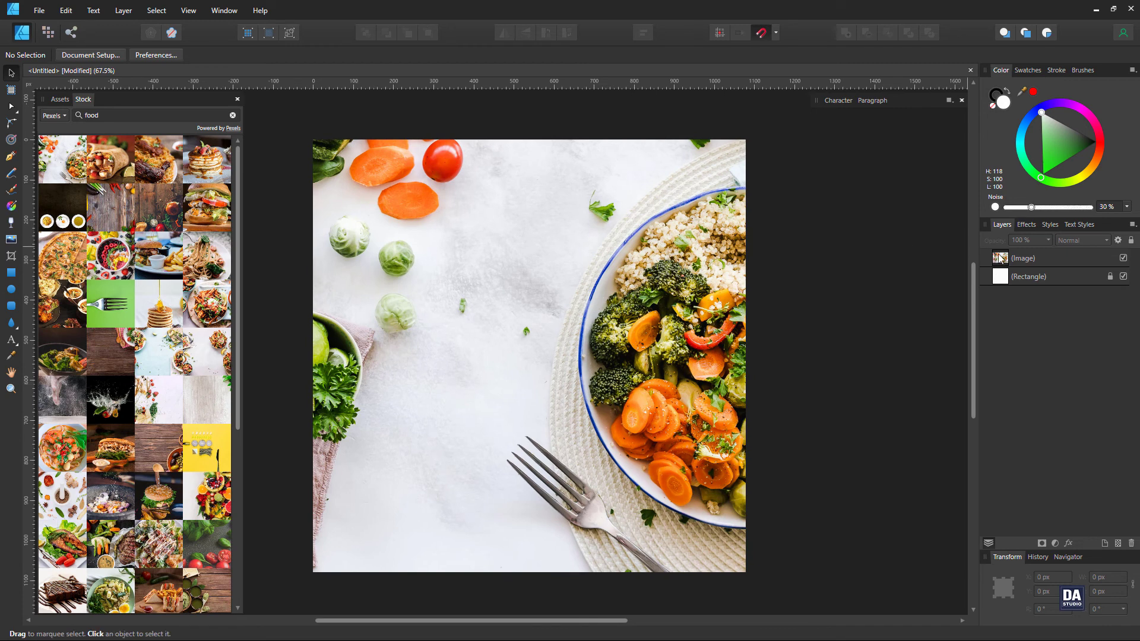
left_click_drag(1041, 280, 1039, 278)
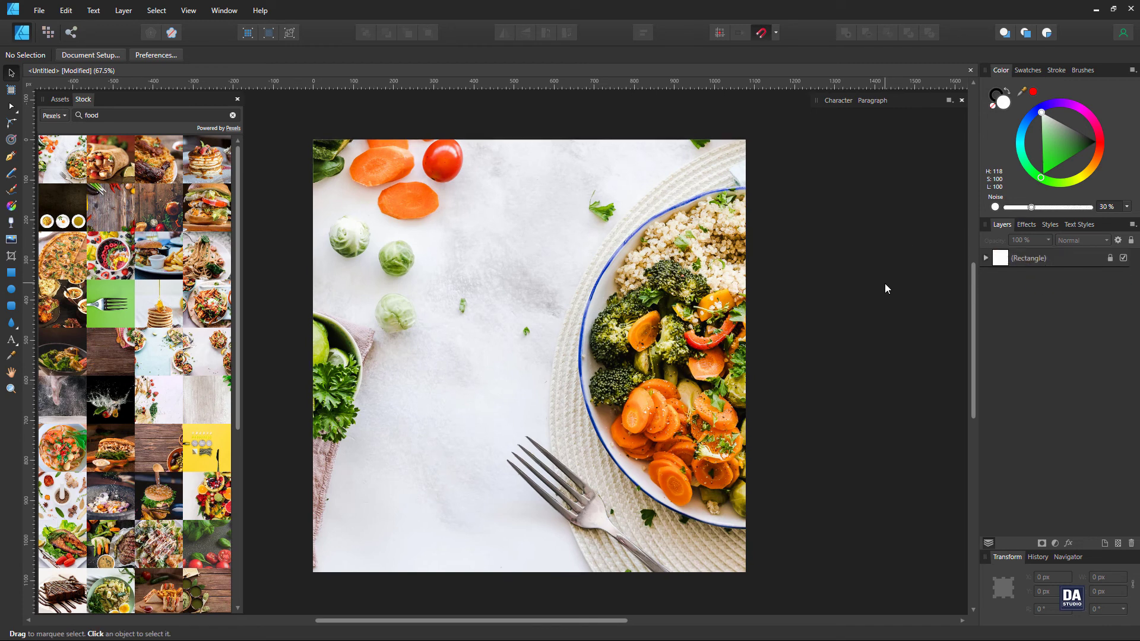
- Draw a tall white 502 × 931.5 px rectangle over the photo's left side
left_click(60, 99)
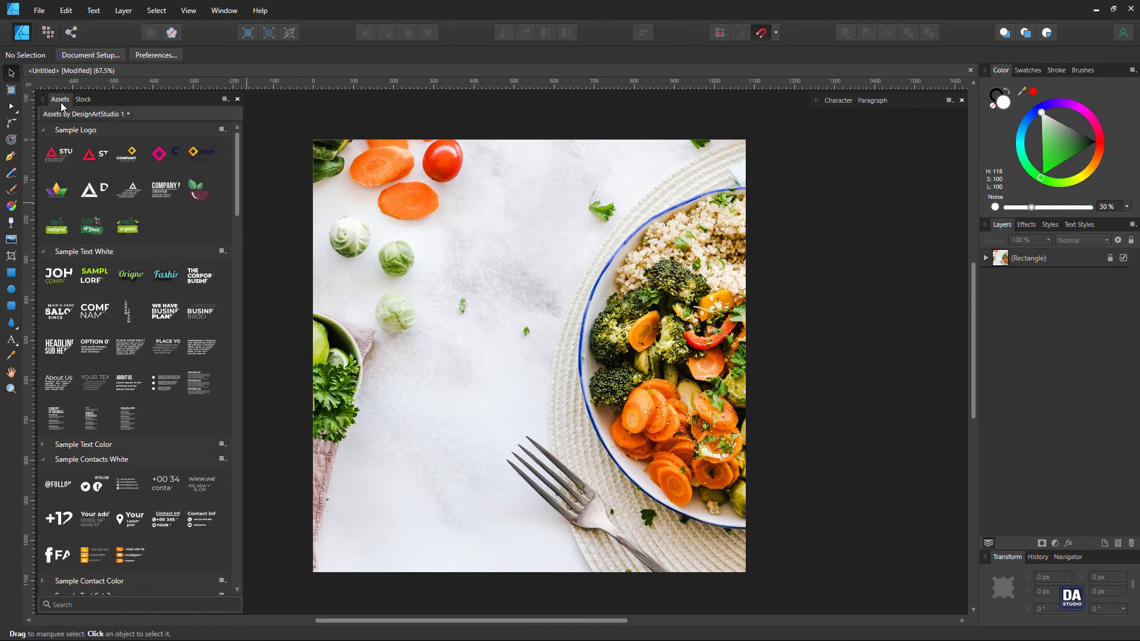
left_click(12, 273)
left_click_drag(342, 175, 543, 549)
- Stretch the panel to 502 × 967 px and set its layer opacity to 50%
key("v")
left_click_drag(475, 475, 482, 478)
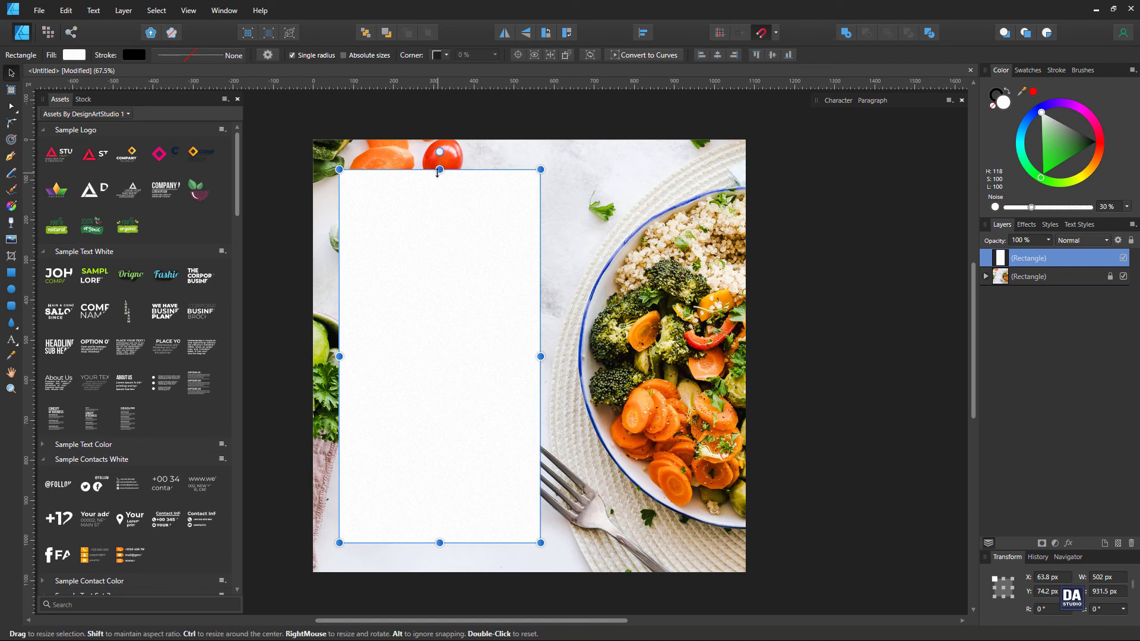
left_click_drag(439, 169, 437, 165)
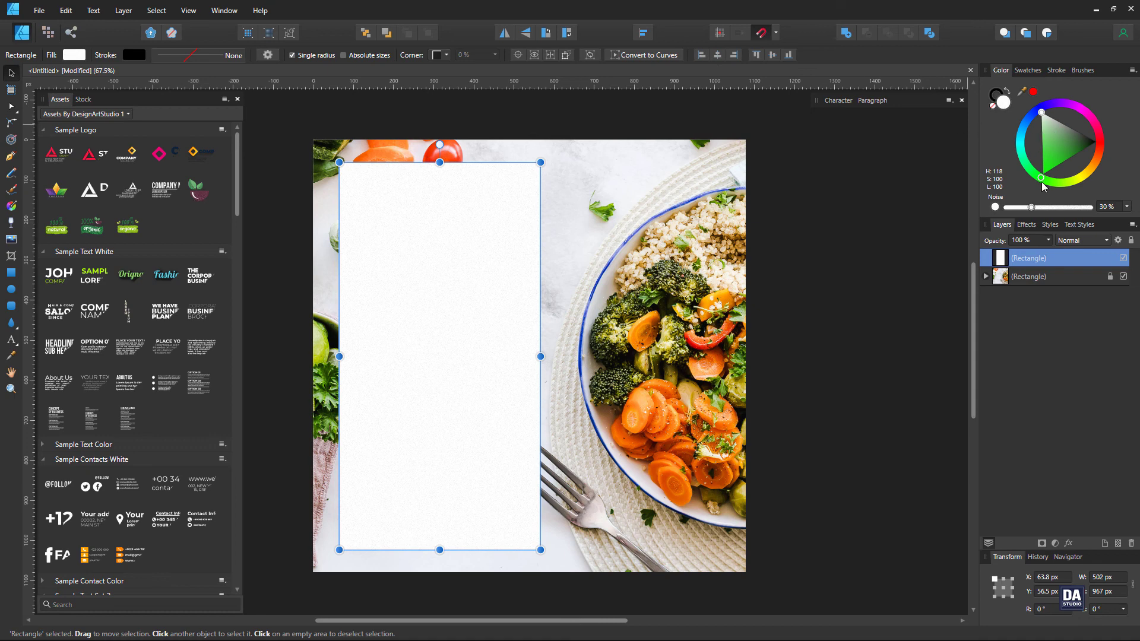
left_click(1048, 241)
left_click_drag(1045, 255, 1011, 260)
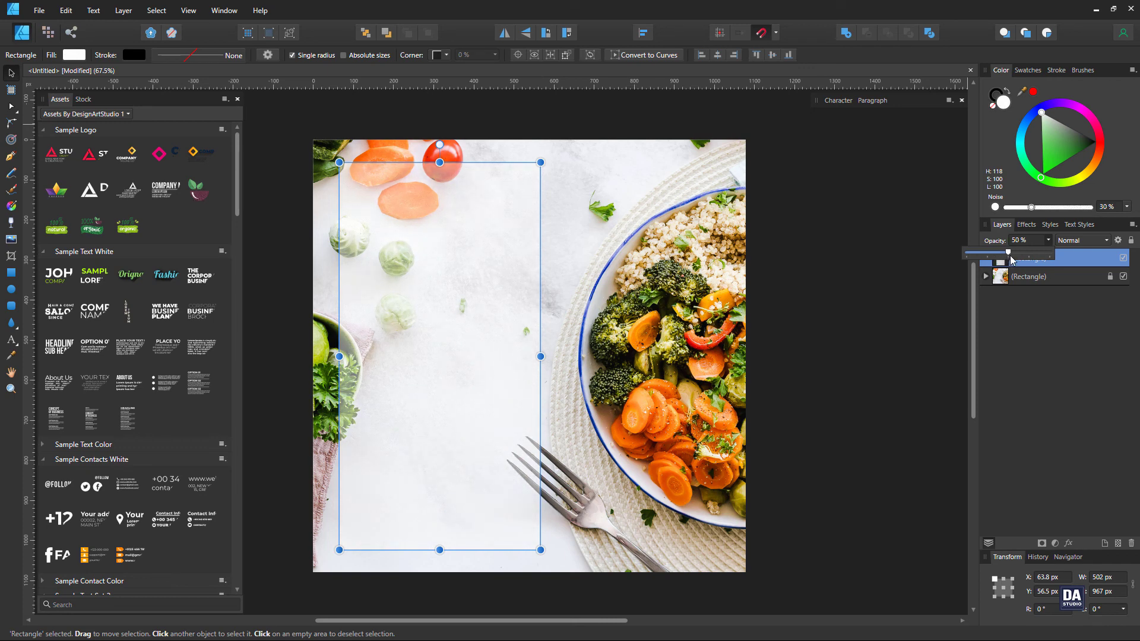
left_click(875, 292)
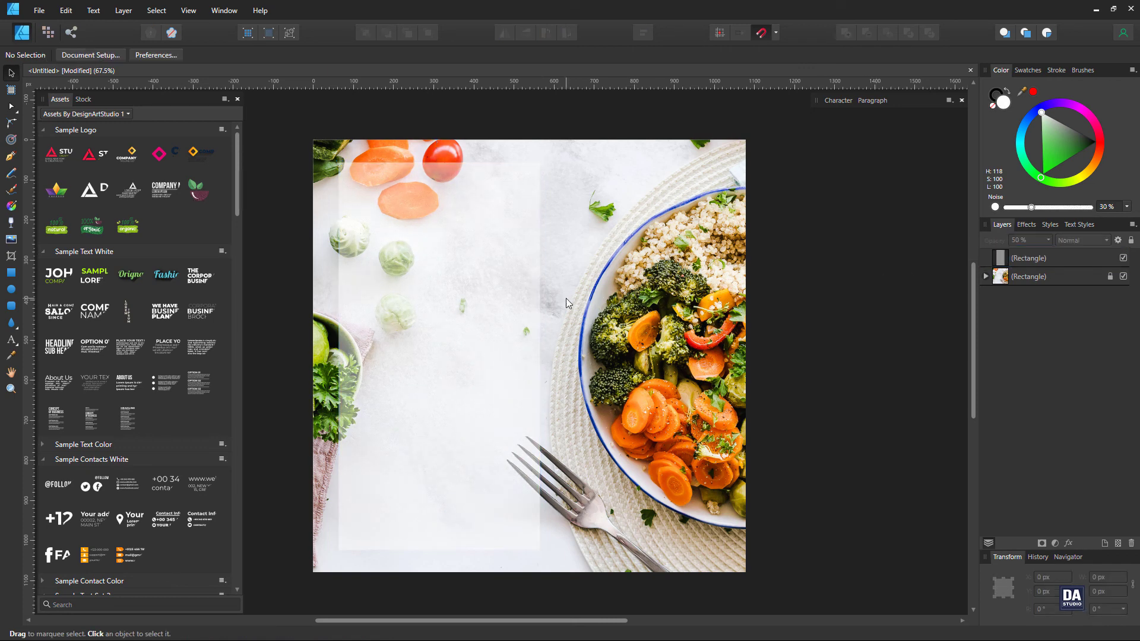
- Recolour the translucent panel's fill from grey through green toward blue
key("m")
key("v")
left_click(492, 309)
left_click_drag(1073, 138, 1082, 124)
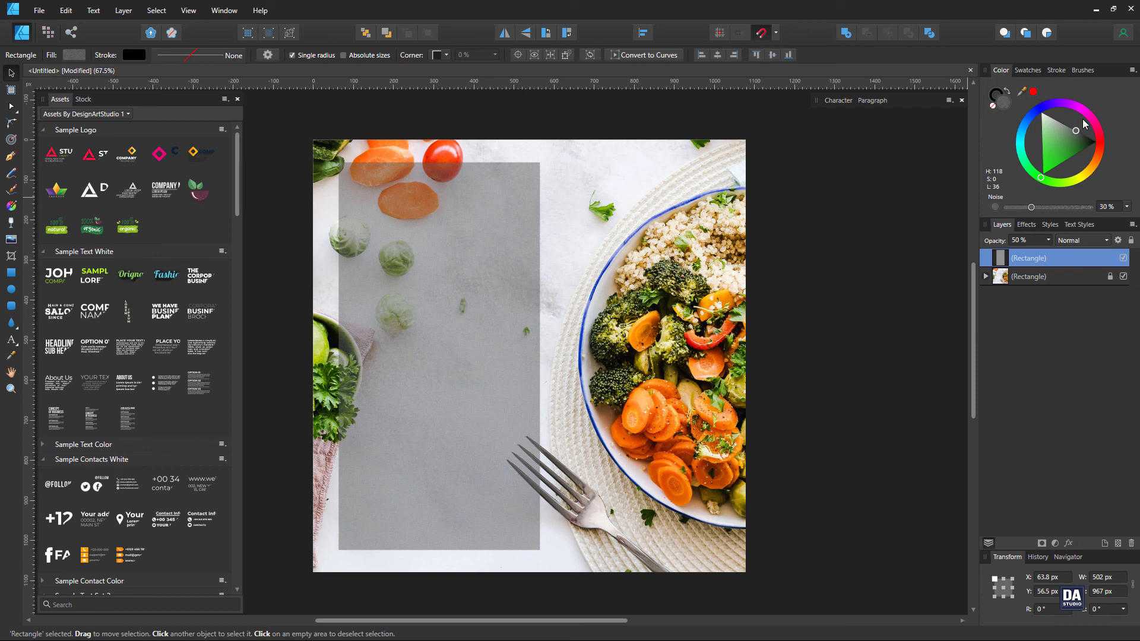
left_click_drag(1084, 125, 1040, 153)
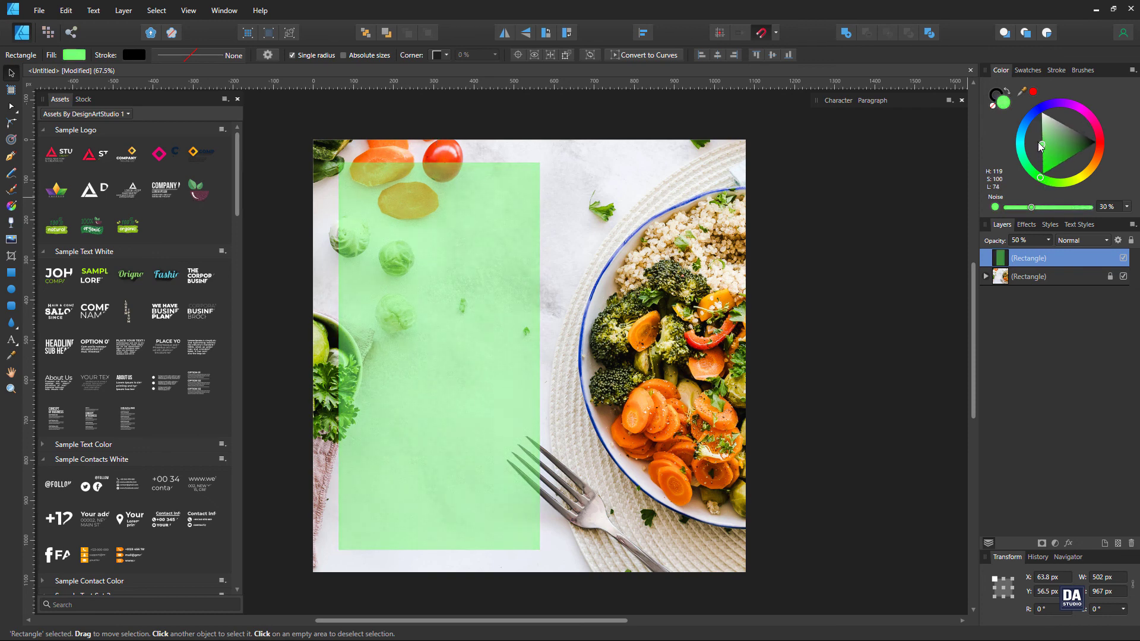
mouse_move(1019, 146)
left_mouse_down()
mouse_move(1016, 116)
mouse_move(1045, 90)
mouse_move(1035, 94)
left_mouse_up()
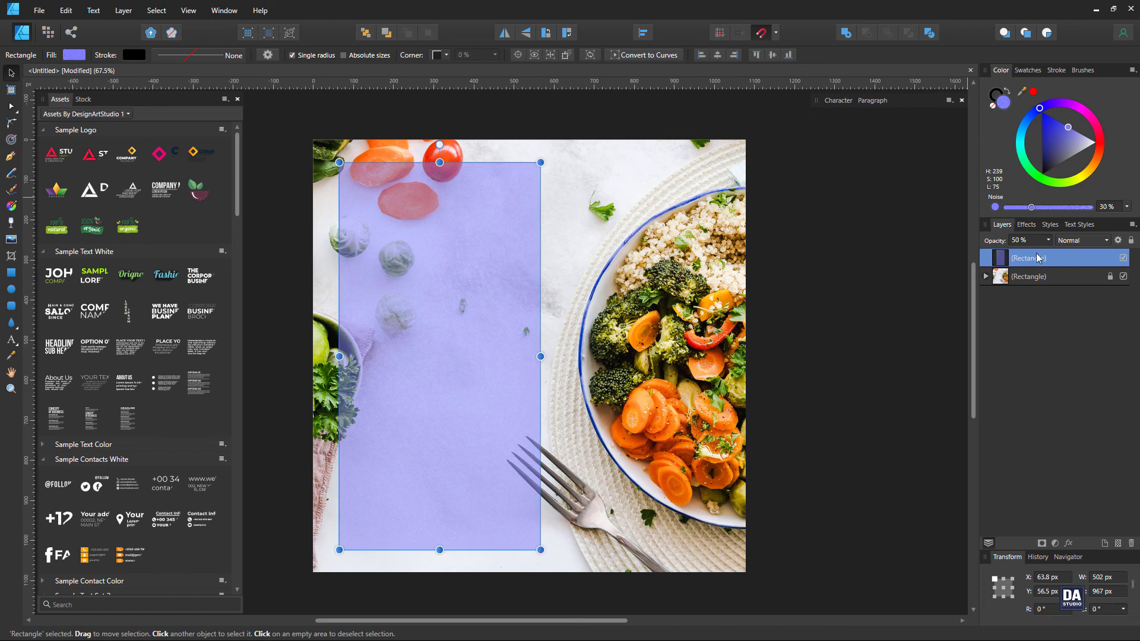
- Restore the panel to 100% opacity and settle its fill on pale blue
left_click(1049, 241)
left_click_drag(1051, 255, 1107, 259)
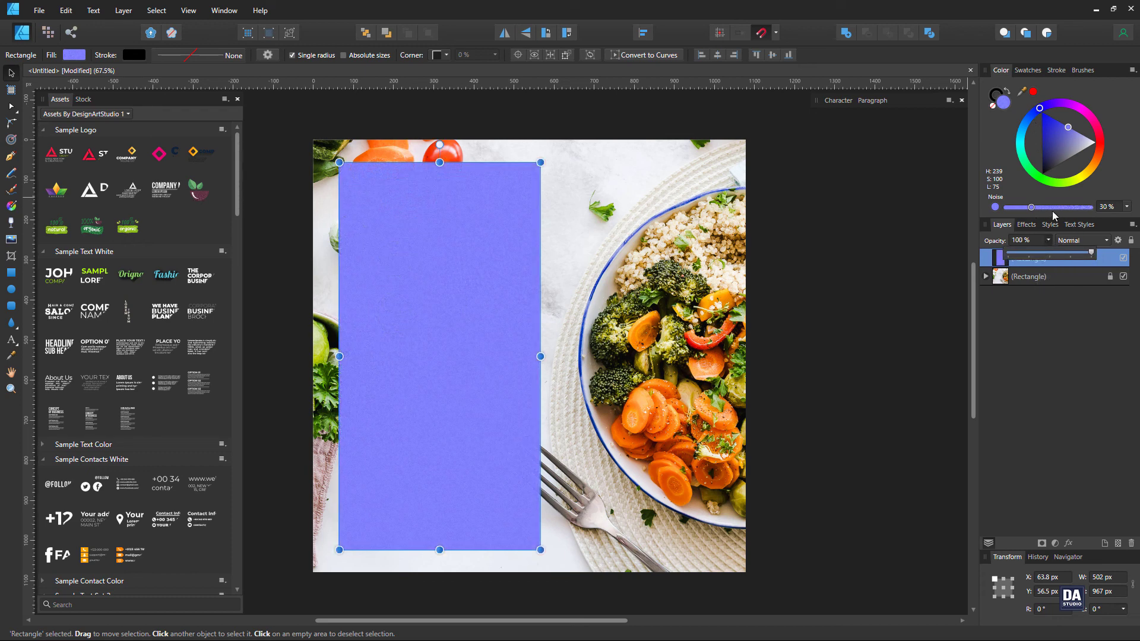
left_click(1032, 127)
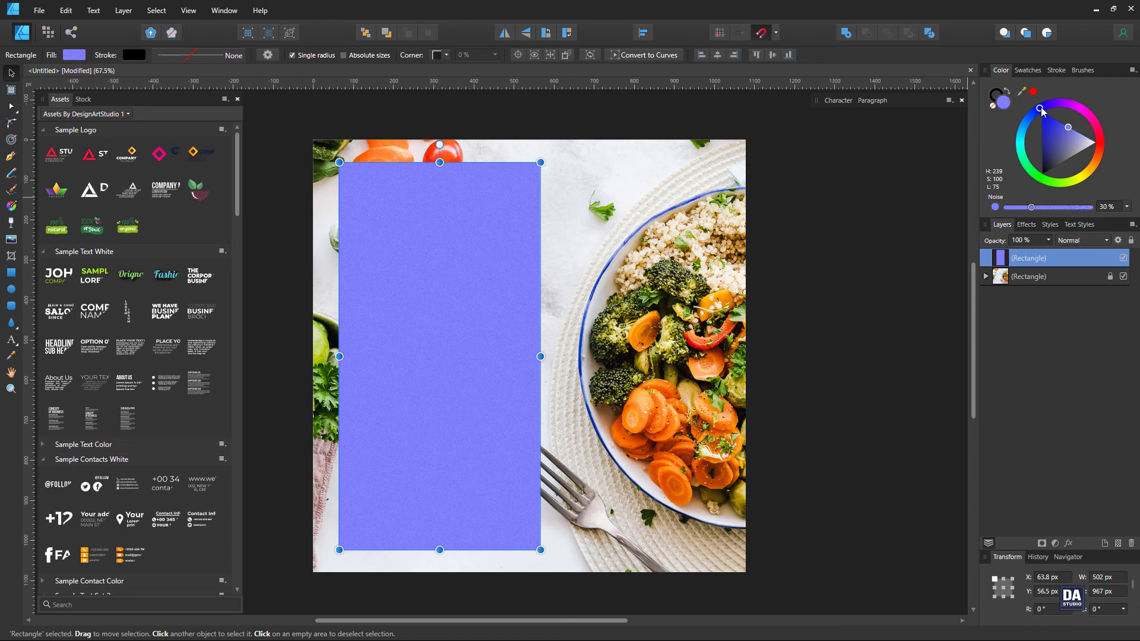
mouse_move(1040, 108)
left_mouse_down()
mouse_move(1067, 104)
mouse_move(1030, 115)
mouse_move(1084, 129)
left_mouse_up()
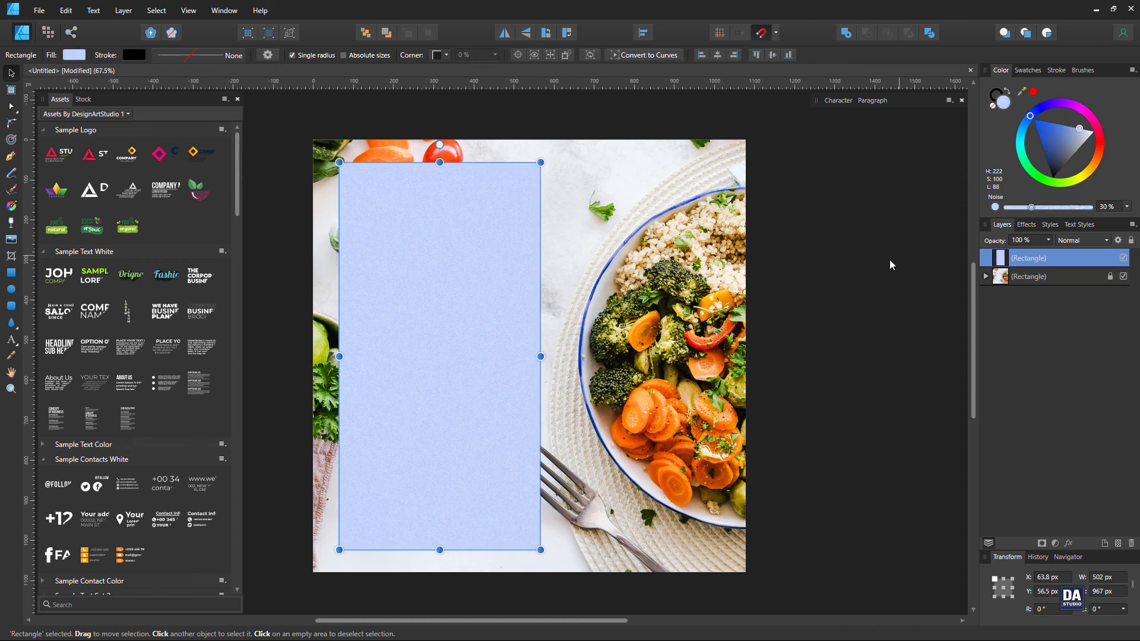
left_click(834, 275)
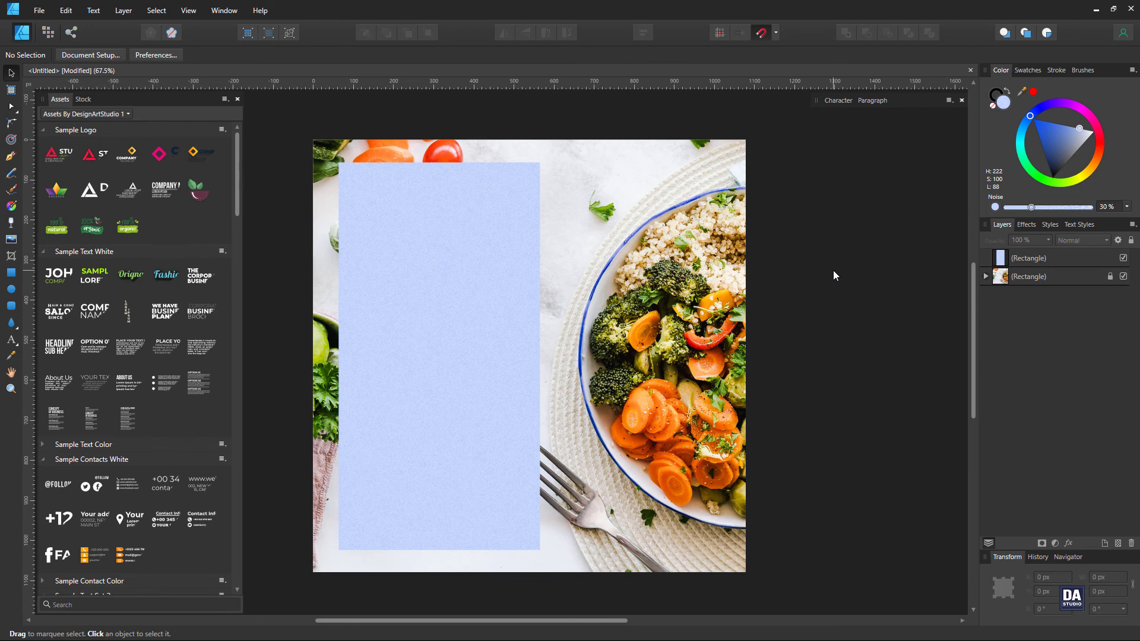
- Add a text asset to the panel, retype it as 'BEST FOOD' and enlarge it
left_click(414, 356)
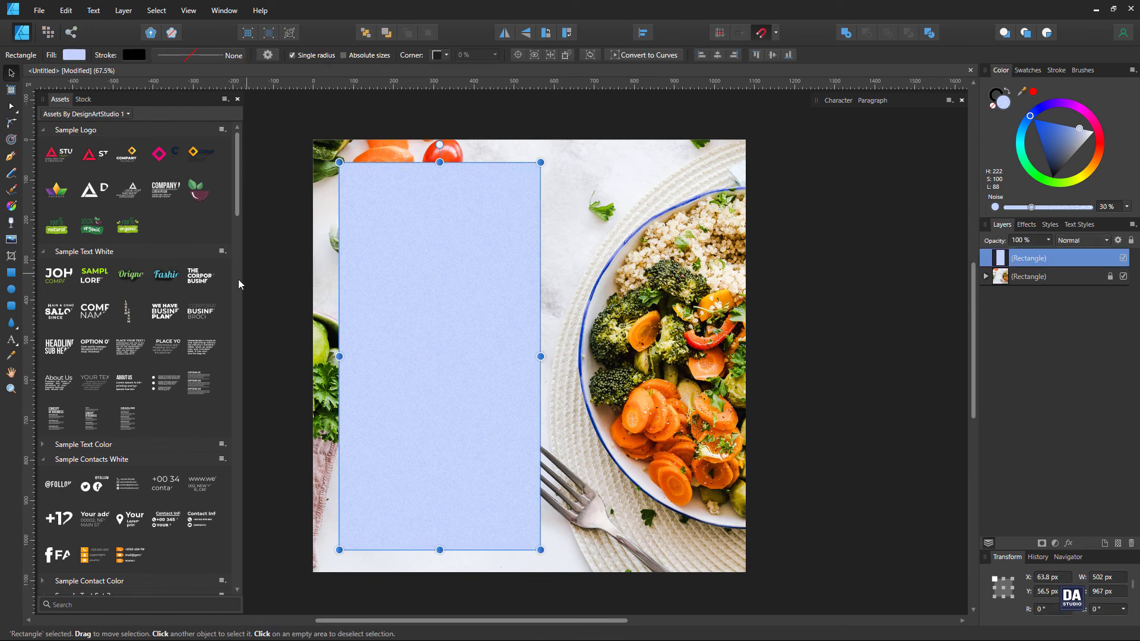
left_click_drag(200, 276, 467, 276)
double_click(467, 269)
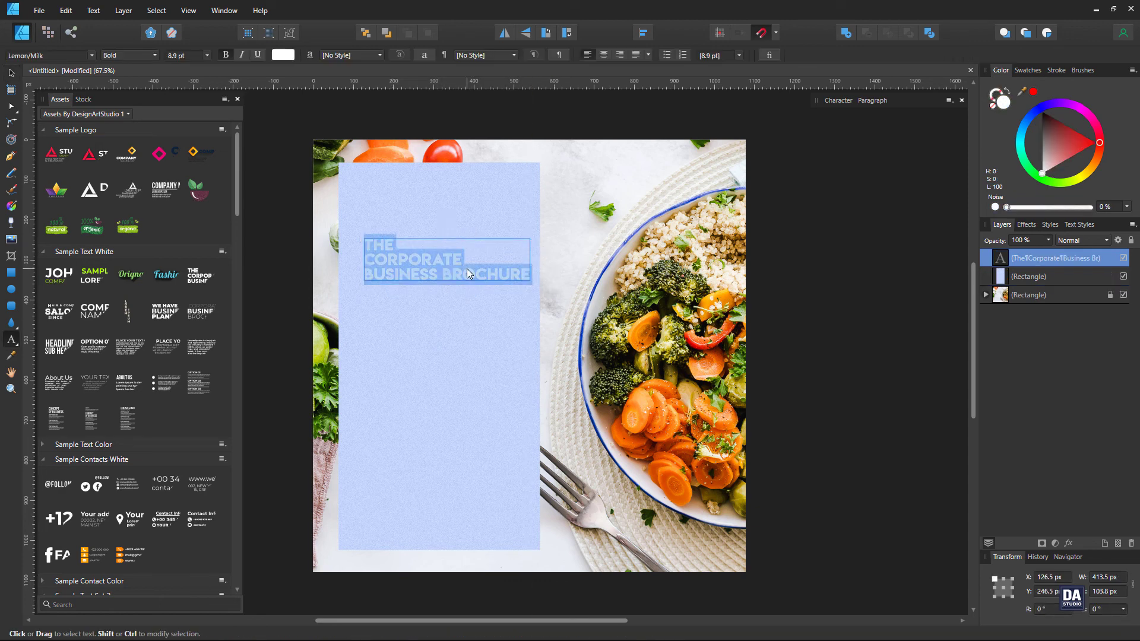
type("BEST ")
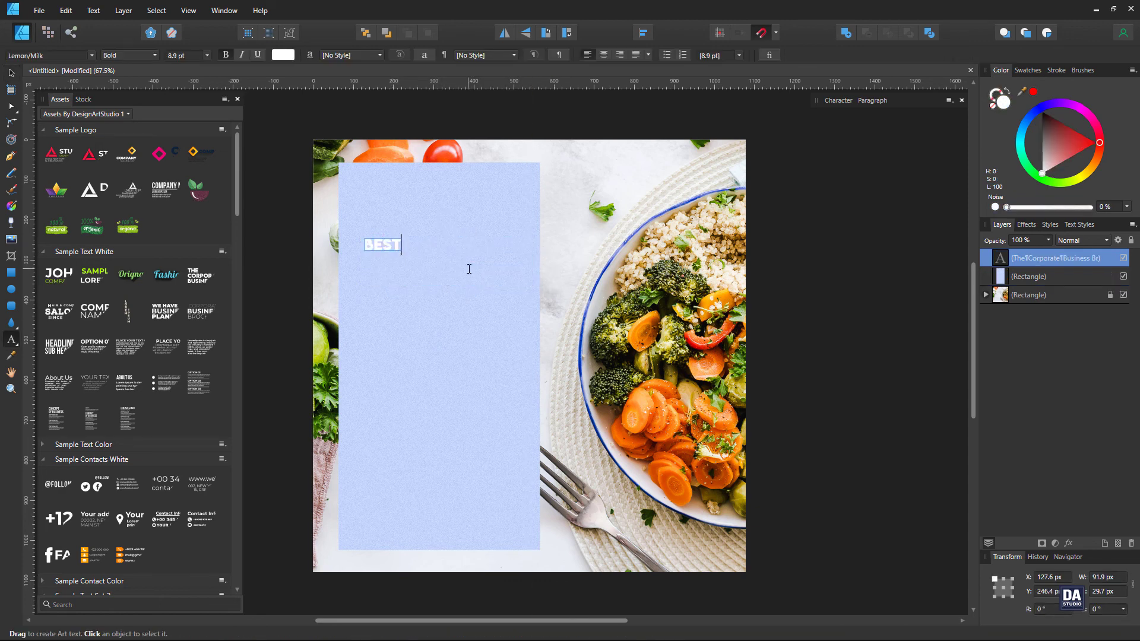
type("FOOD")
key("Escape")
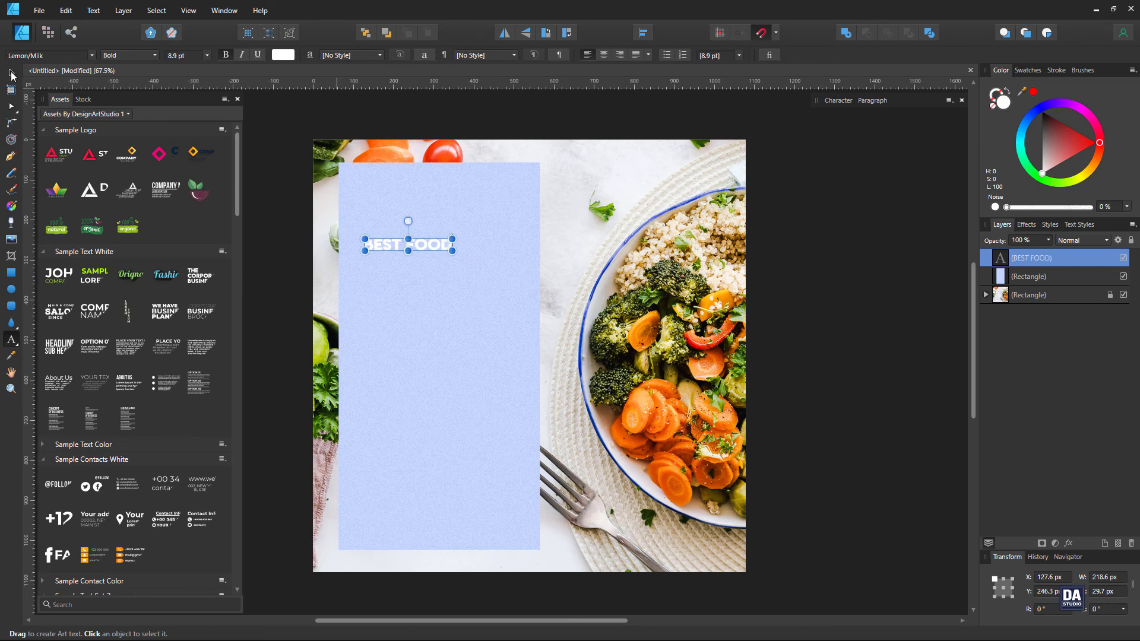
mouse_move(455, 256)
left_mouse_down()
mouse_move(500, 267)
mouse_move(470, 200)
mouse_move(483, 199)
left_mouse_up()
- Duplicate the headline below as a smaller, Regular-weight 'IN TOWN' line
scroll(475, 202, "up", 5)
left_click_drag(550, 236, 550, 288)
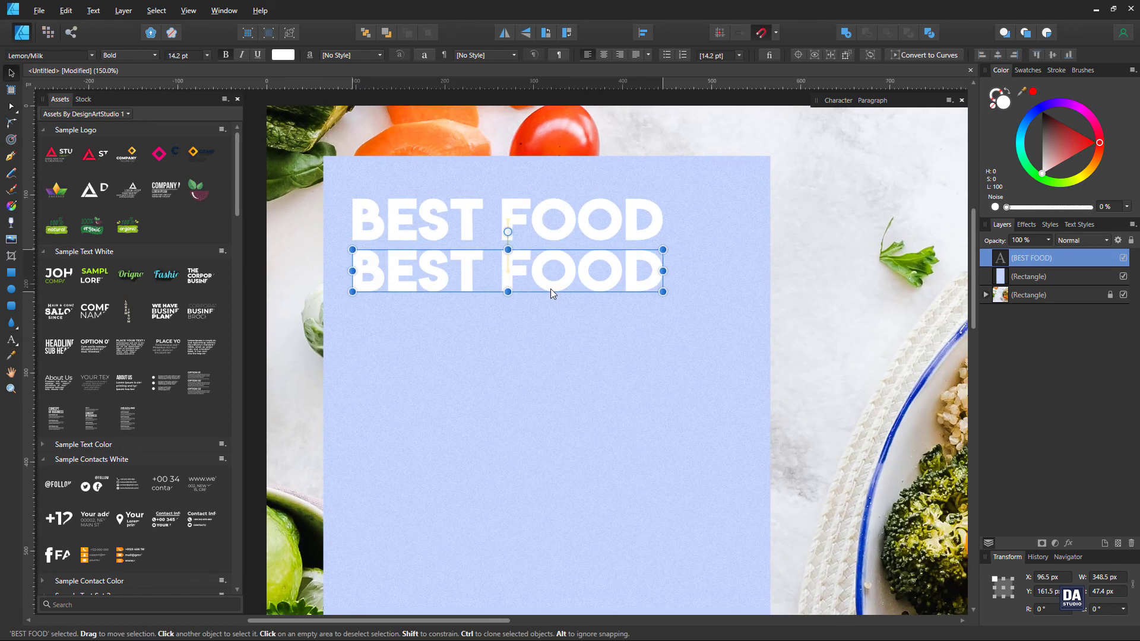
double_click(551, 285)
type("IN AREA")
key("BackSpace")
key("BackSpace")
key("BackSpace")
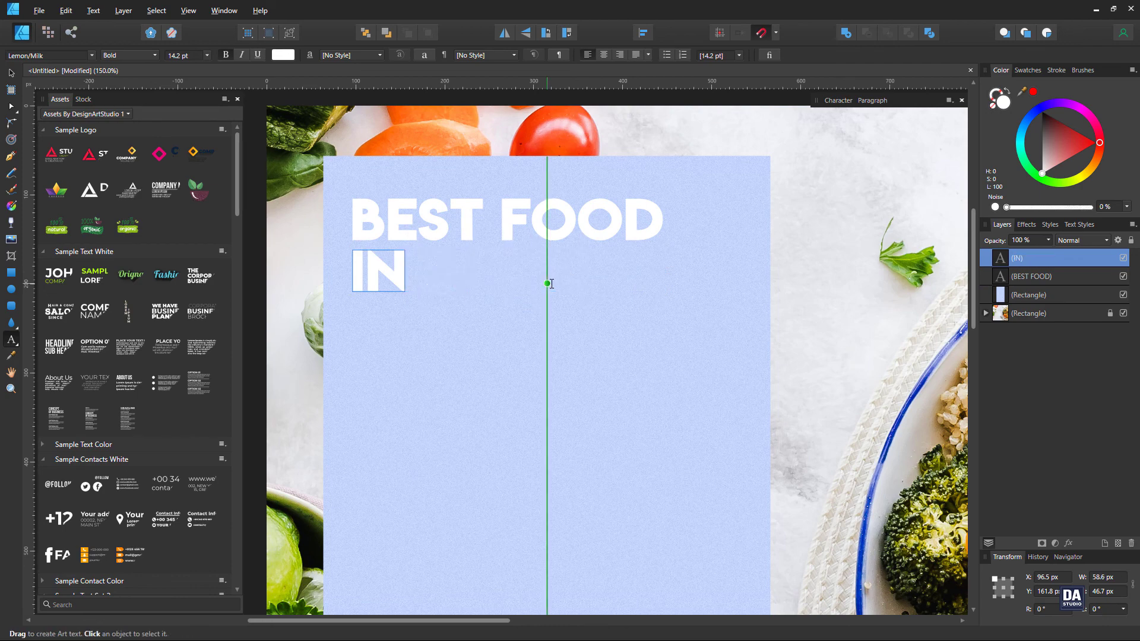
type("TOWN")
left_click(11, 73)
left_click(129, 55)
left_click(119, 80)
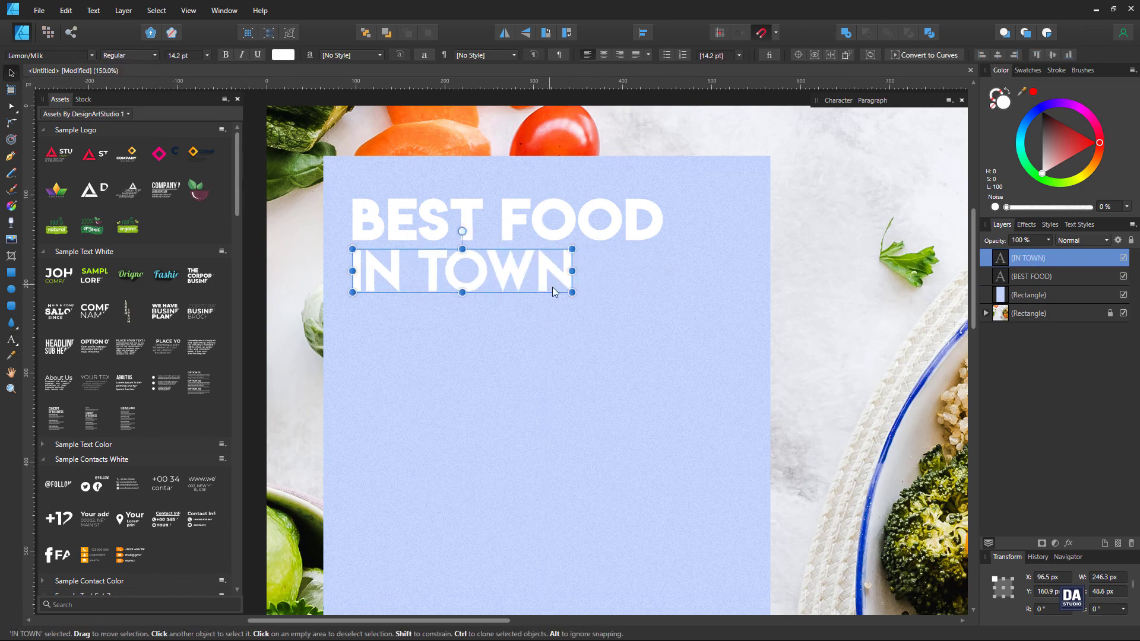
mouse_move(573, 291)
left_mouse_down()
mouse_move(499, 279)
mouse_move(520, 284)
left_mouse_up()
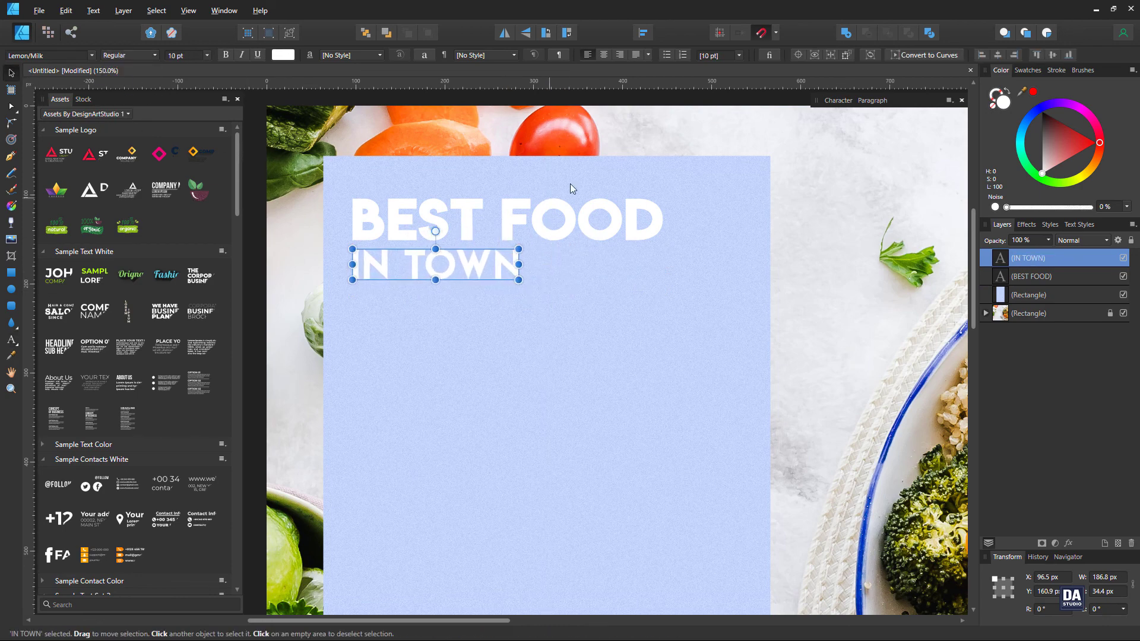
- Make BEST FOOD and IN TOWN dark navy and scale them up together
scroll(559, 201, "down", 2)
left_click_drag(558, 200, 518, 184)
left_click(1031, 276, "shift")
left_click(1045, 172)
left_click_drag(1022, 178, 1026, 121)
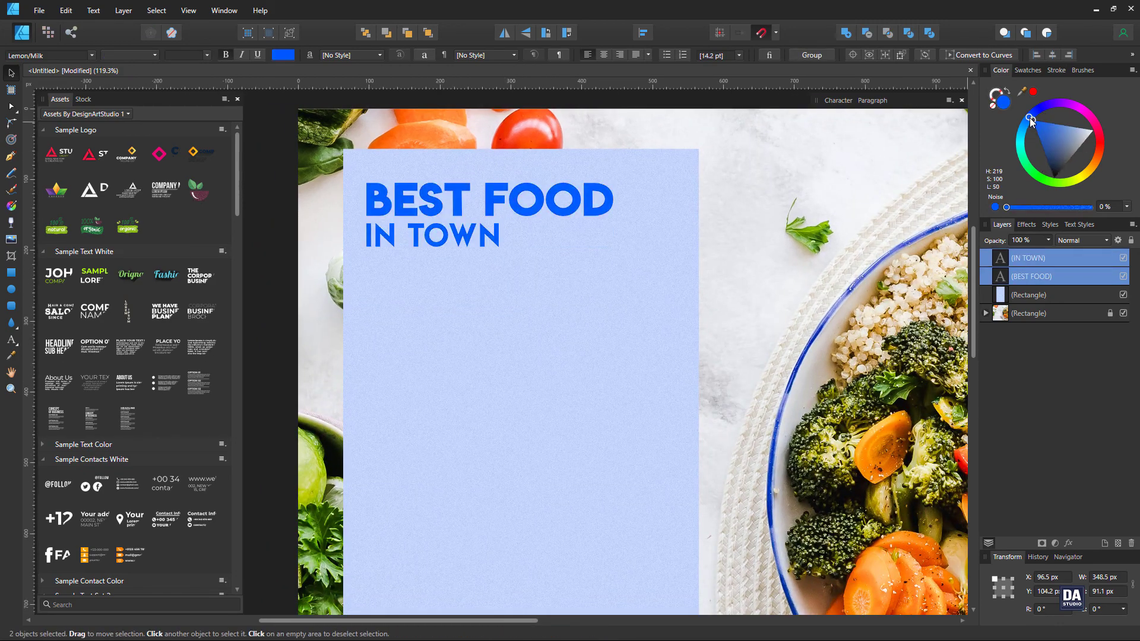
left_click(1052, 169)
left_click_drag(1052, 169, 1047, 156)
scroll(514, 213, "down", 1)
left_click_drag(596, 241, 628, 250)
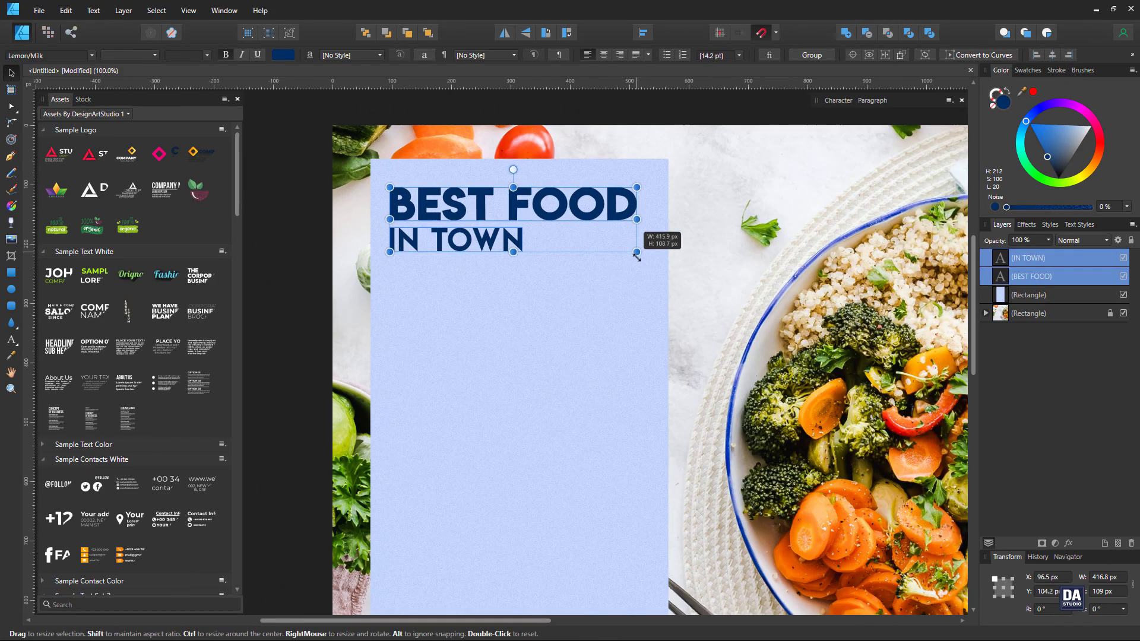
scroll(507, 260, "up", 1)
scroll(541, 264, "up", 2)
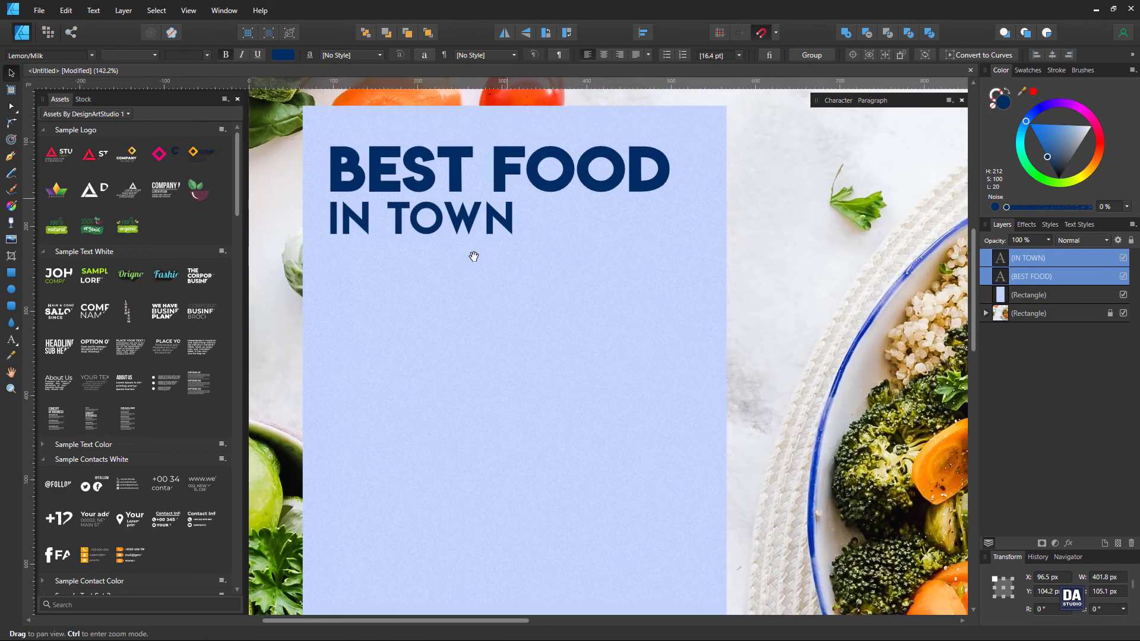
scroll(478, 293, "down", 1)
- Duplicate BEST FOOD lower as 'NEW' over a smaller 'OPENING HOURS' line
left_click(405, 161)
left_click_drag(405, 174, 405, 375)
double_click(405, 375)
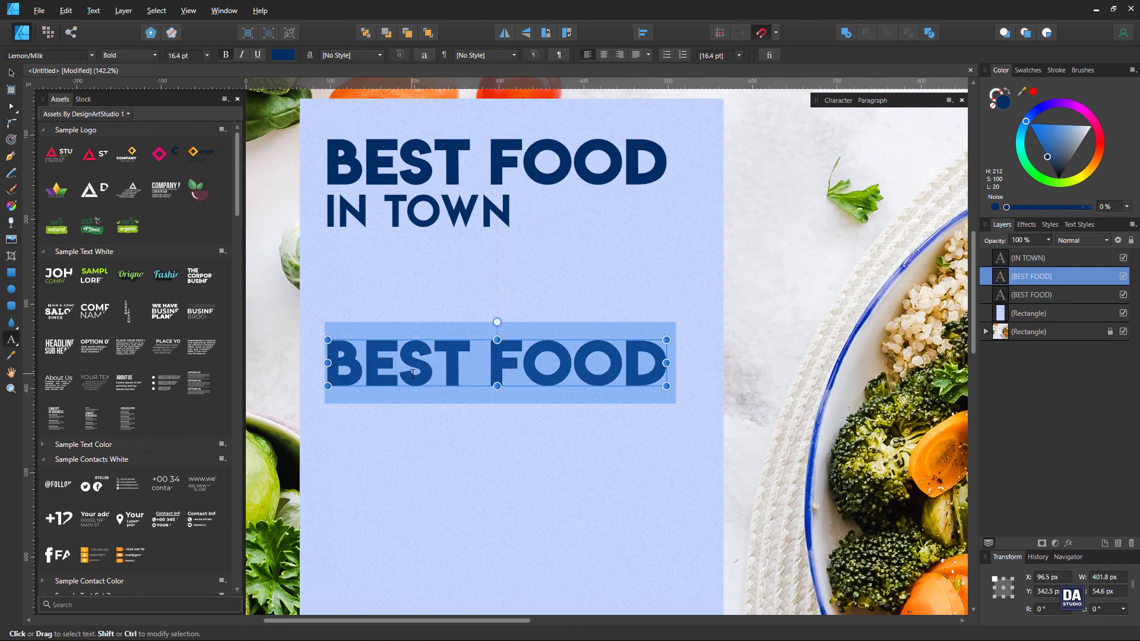
type("NEW")
key("Return")
type("OPE")
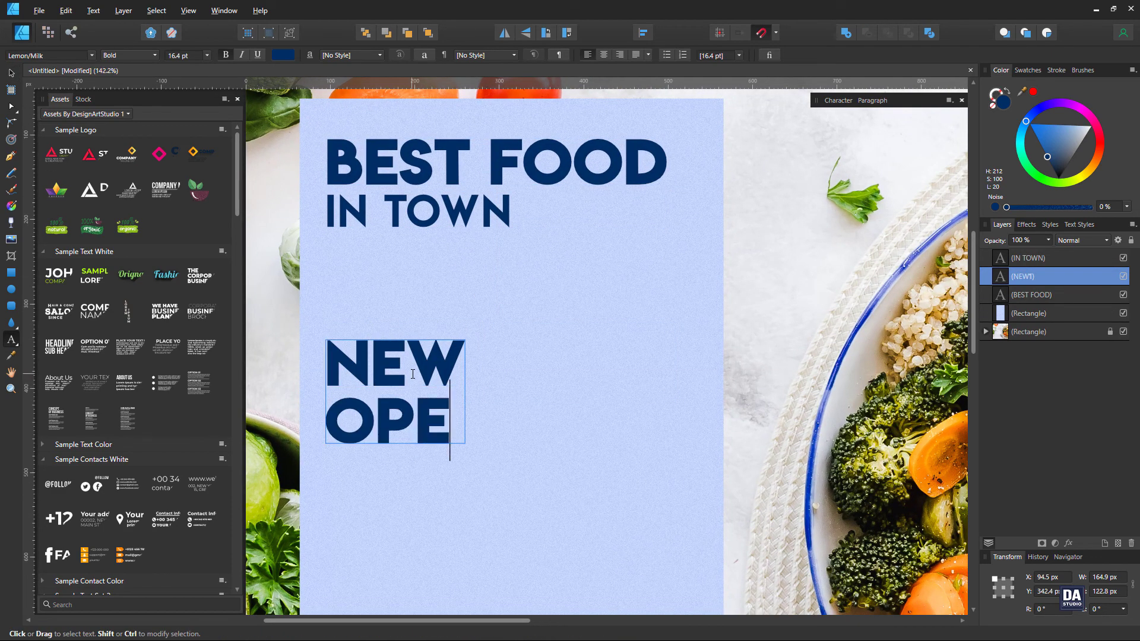
type("NING HOURS")
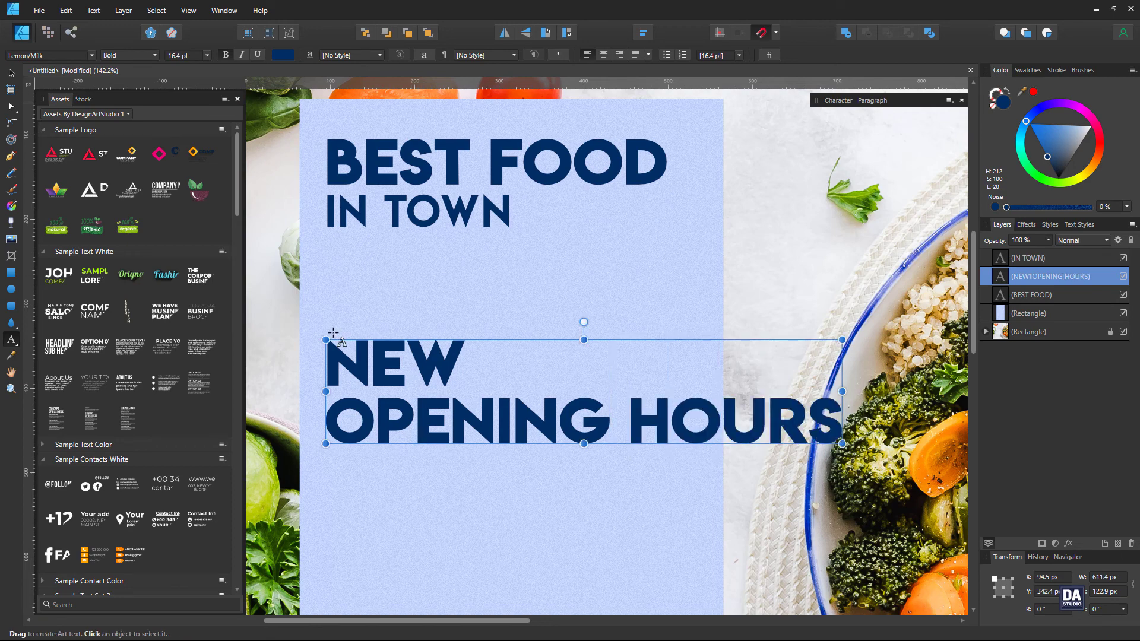
left_click_drag(325, 416, 769, 416)
left_click(838, 100)
scroll(843, 131, "down", 2)
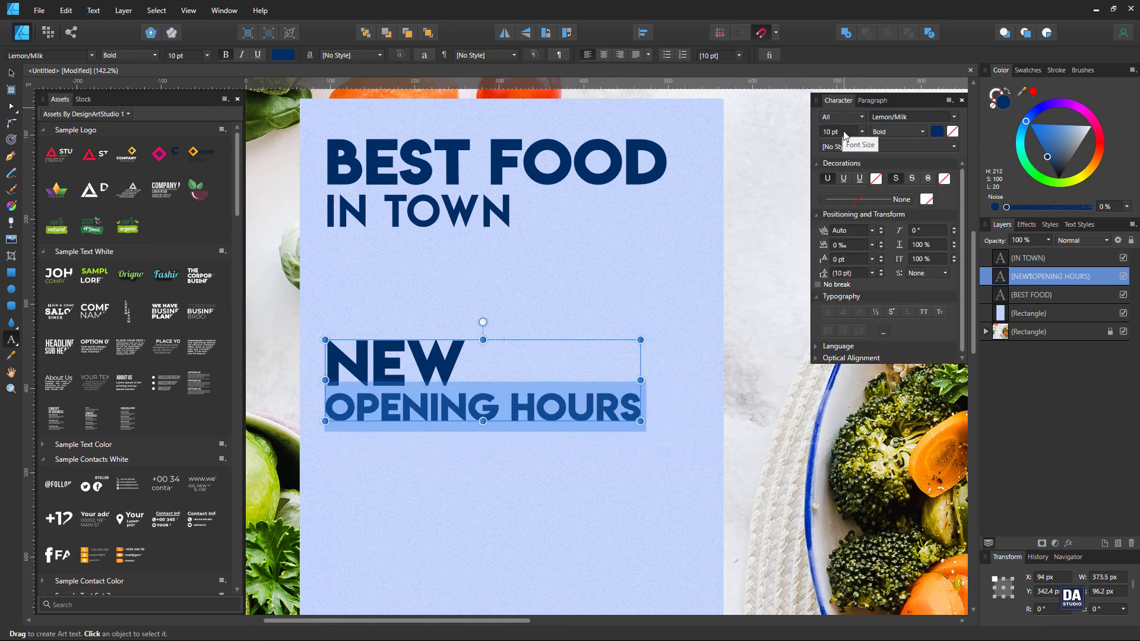
key("Escape")
scroll(273, 279, "down", 2)
scroll(562, 356, "down", 2)
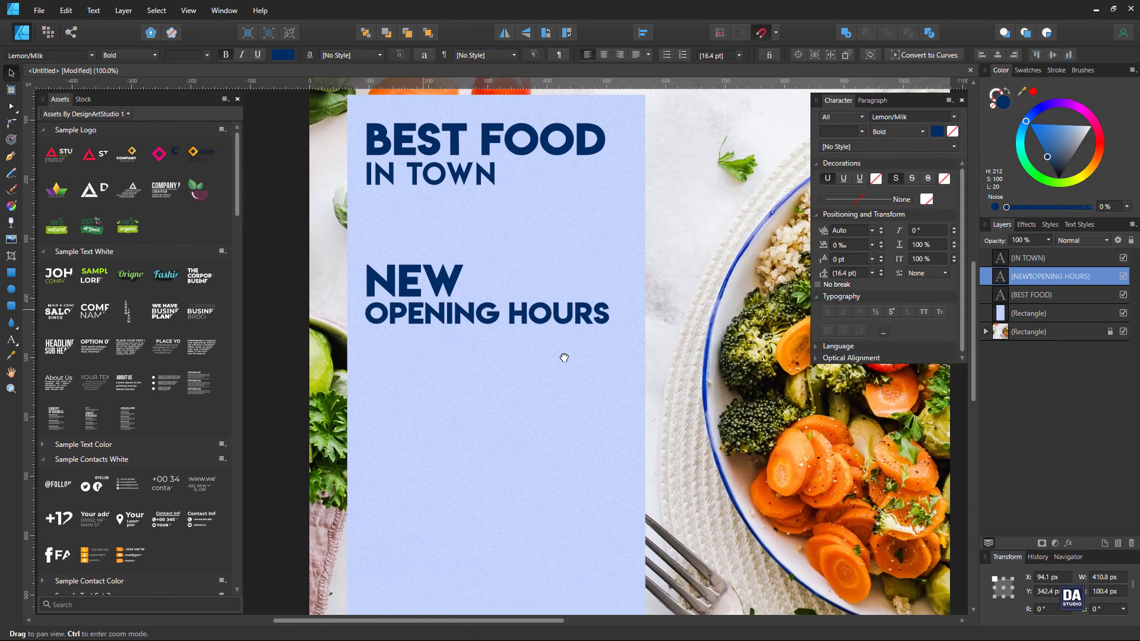
- Add navy '11AM' and '10PM' text lines under OPENING HOURS
mouse_move(440, 109)
left_mouse_down()
mouse_move(441, 401)
mouse_move(443, 389)
left_mouse_up()
triple_click(443, 389)
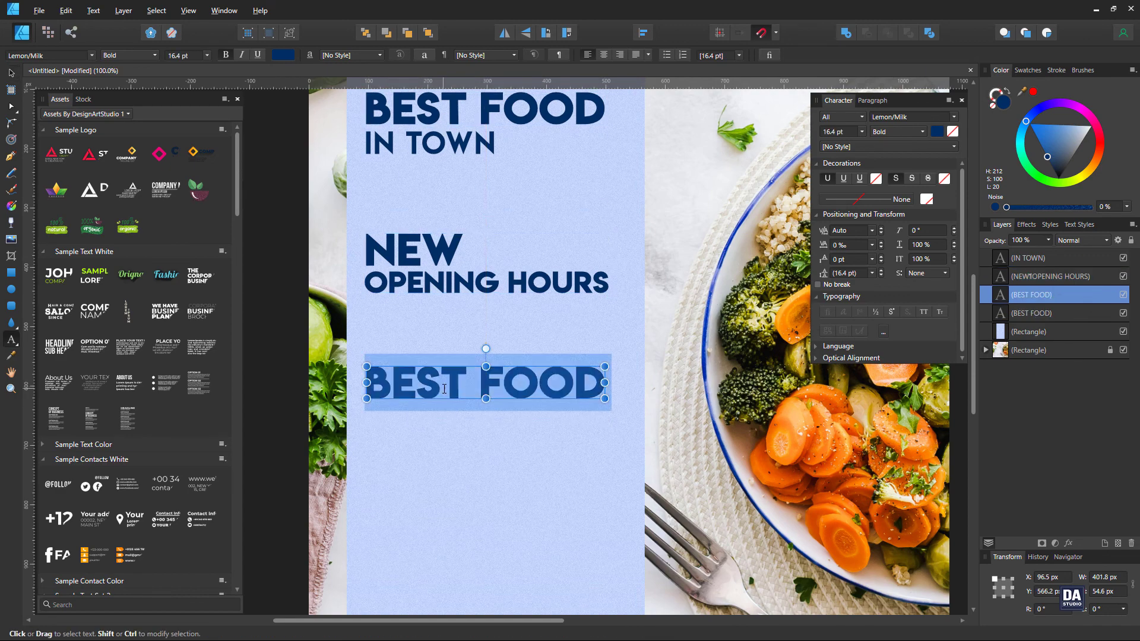
type("11")
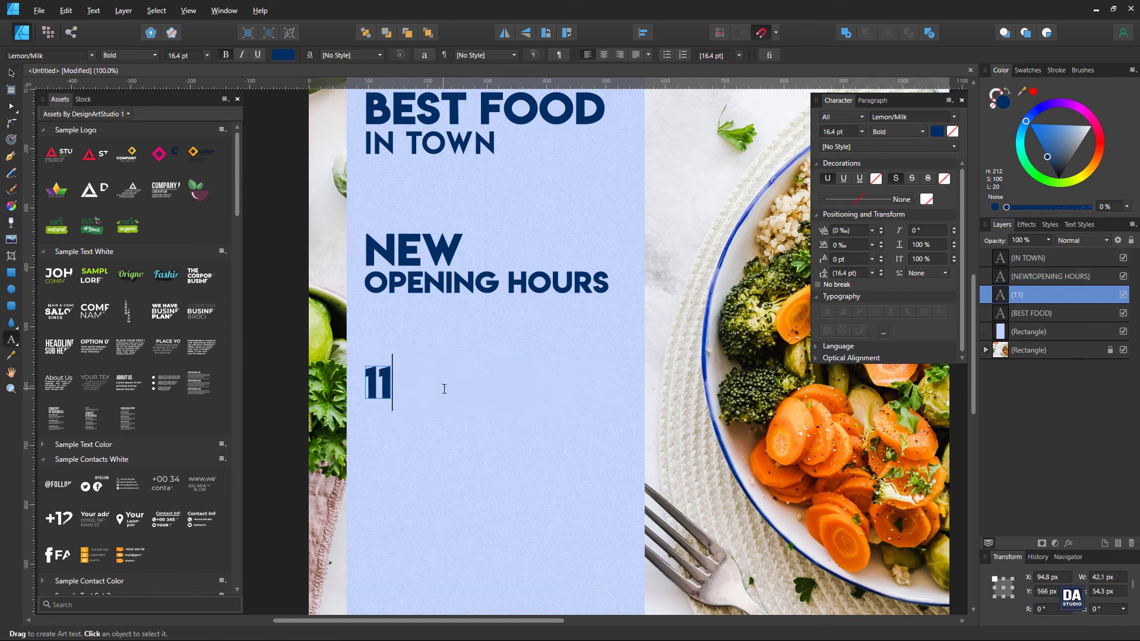
type("AM")
key("Escape")
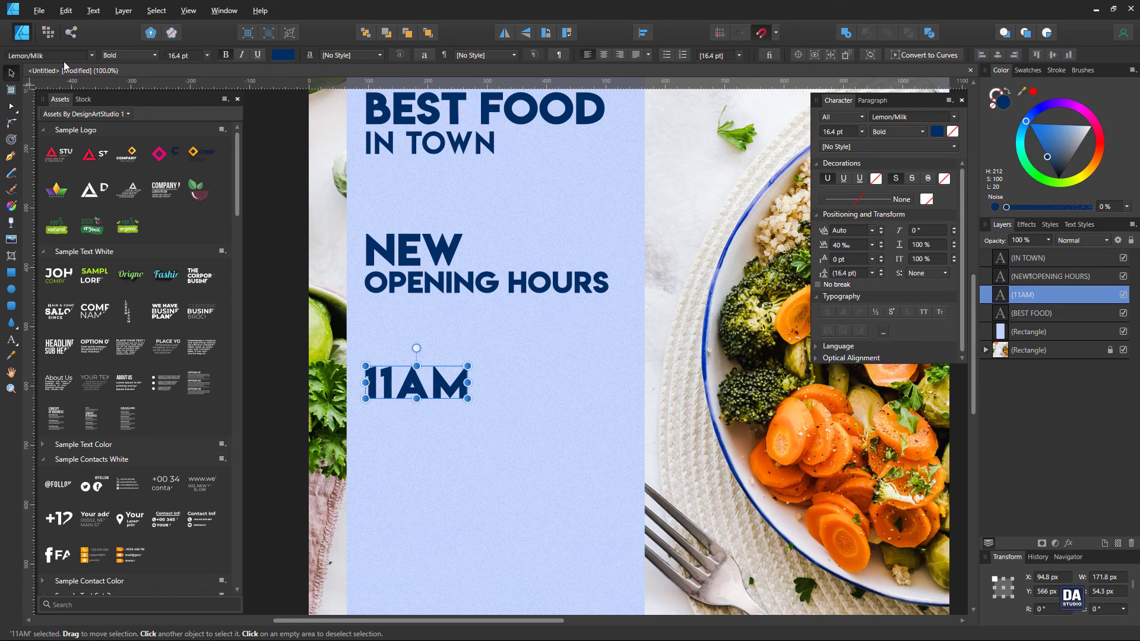
mouse_move(416, 396)
left_mouse_down()
mouse_move(446, 456)
mouse_move(369, 445)
left_mouse_up()
type("10AM")
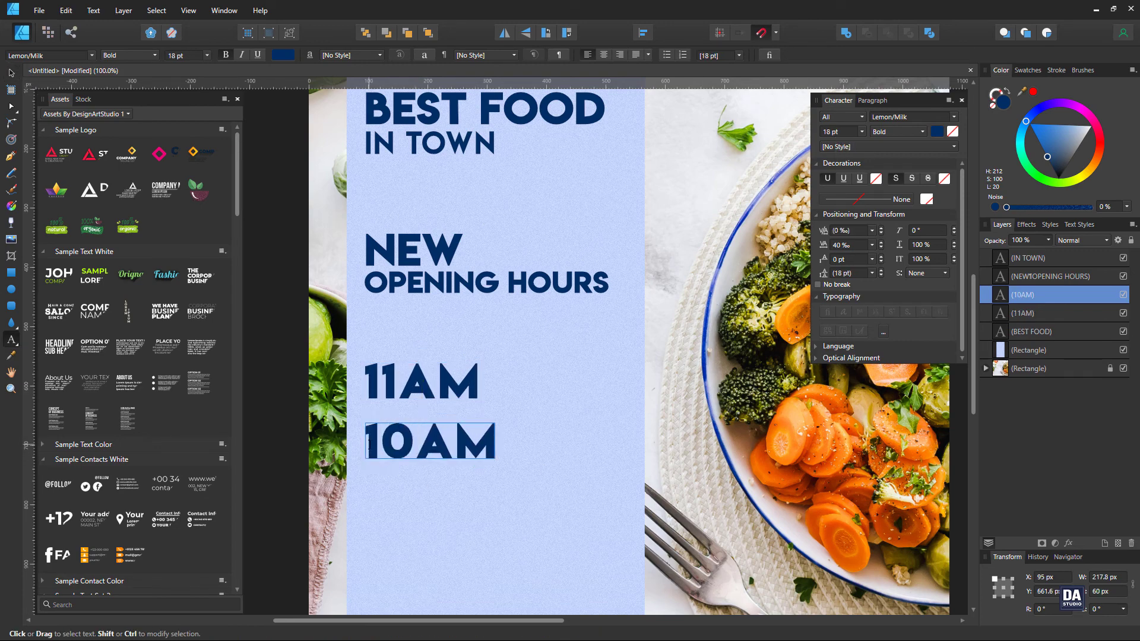
key("Delete")
type("P")
key("Escape")
scroll(415, 383, "up", 2)
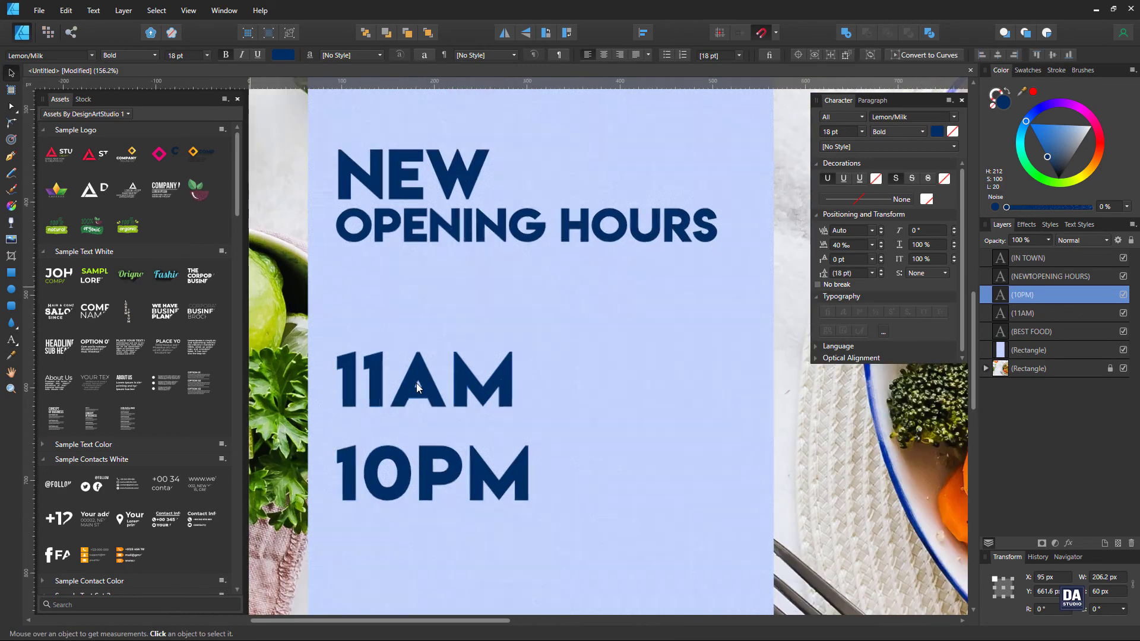
scroll(416, 383, "up", 1)
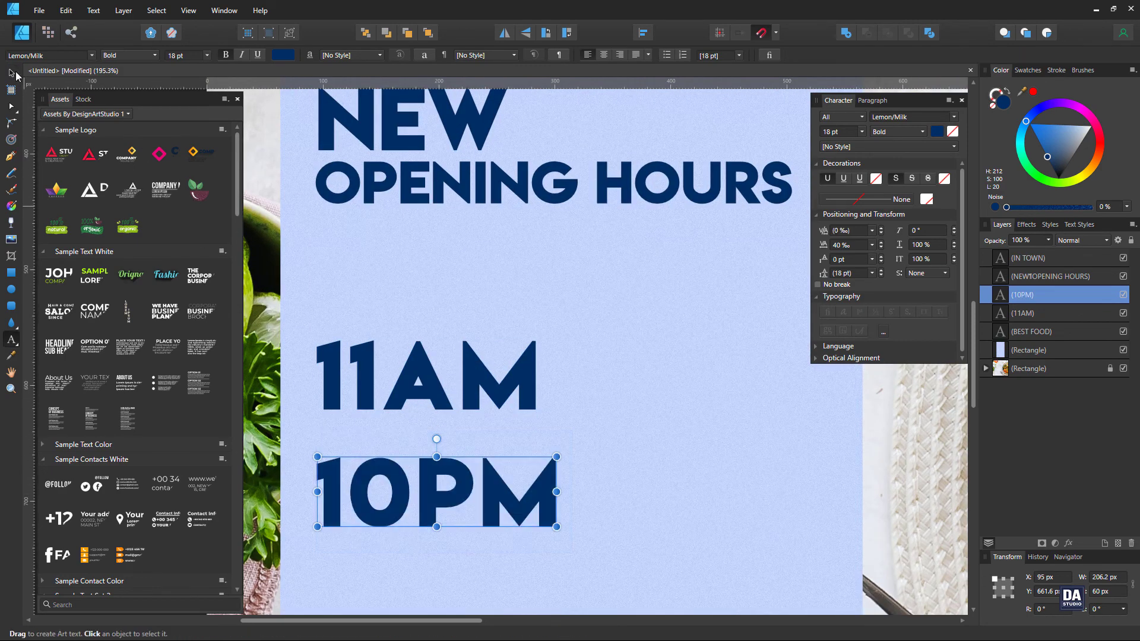
- Draw a thin dark-blue divider bar between 11AM and 10PM
key("m")
left_click_drag(319, 424, 554, 440)
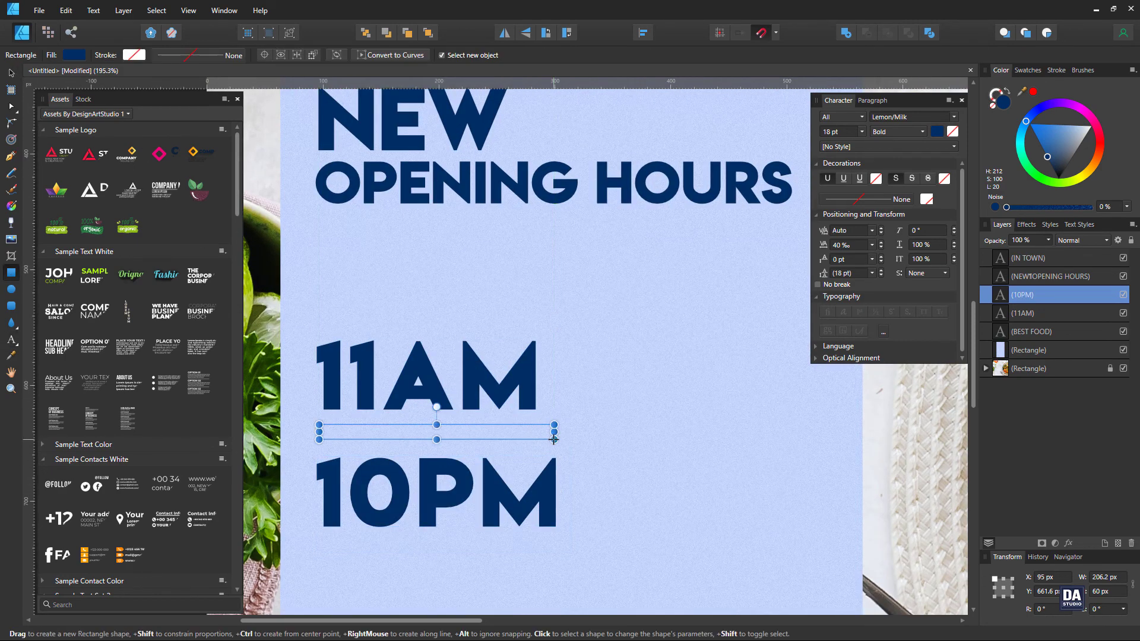
left_click(1027, 70)
left_click(1024, 121)
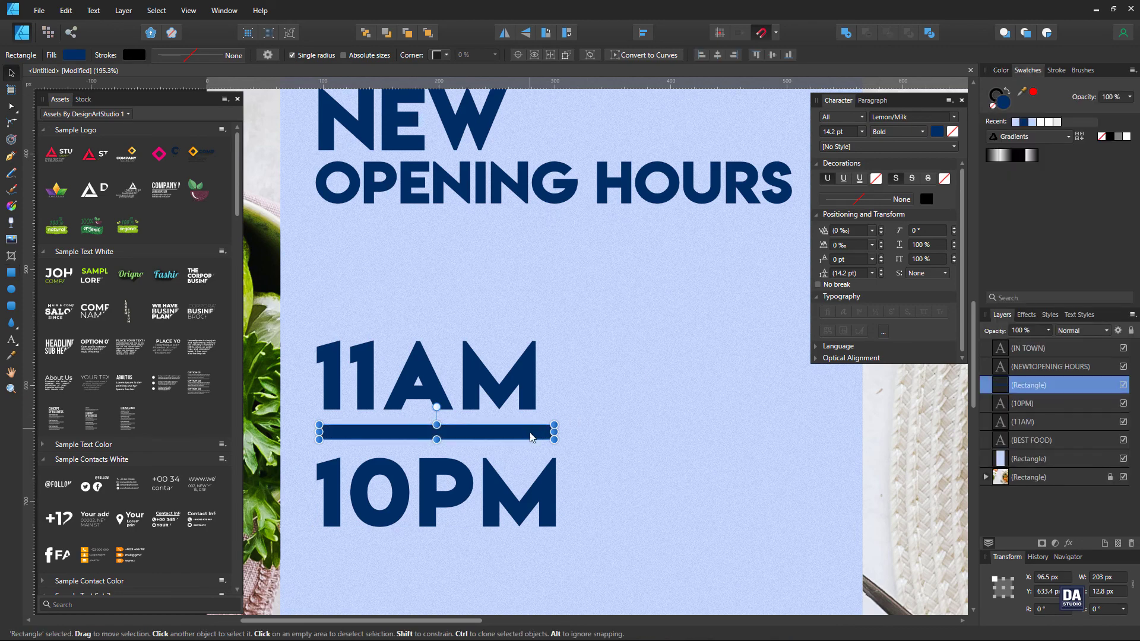
left_click(537, 356)
scroll(451, 357, "down", 5)
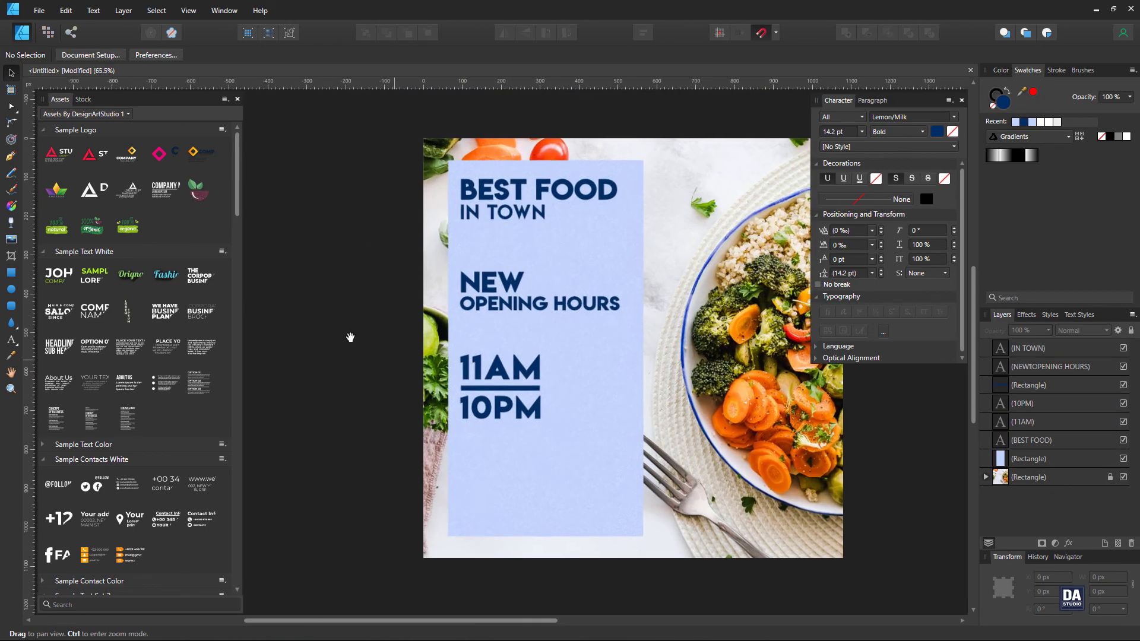
- Recolour NEW / OPENING HOURS, 11AM, 10PM and the divider bar dark red
mouse_move(349, 334)
left_mouse_down()
mouse_move(481, 406)
mouse_move(469, 381)
left_mouse_up()
left_click(475, 276, "shift")
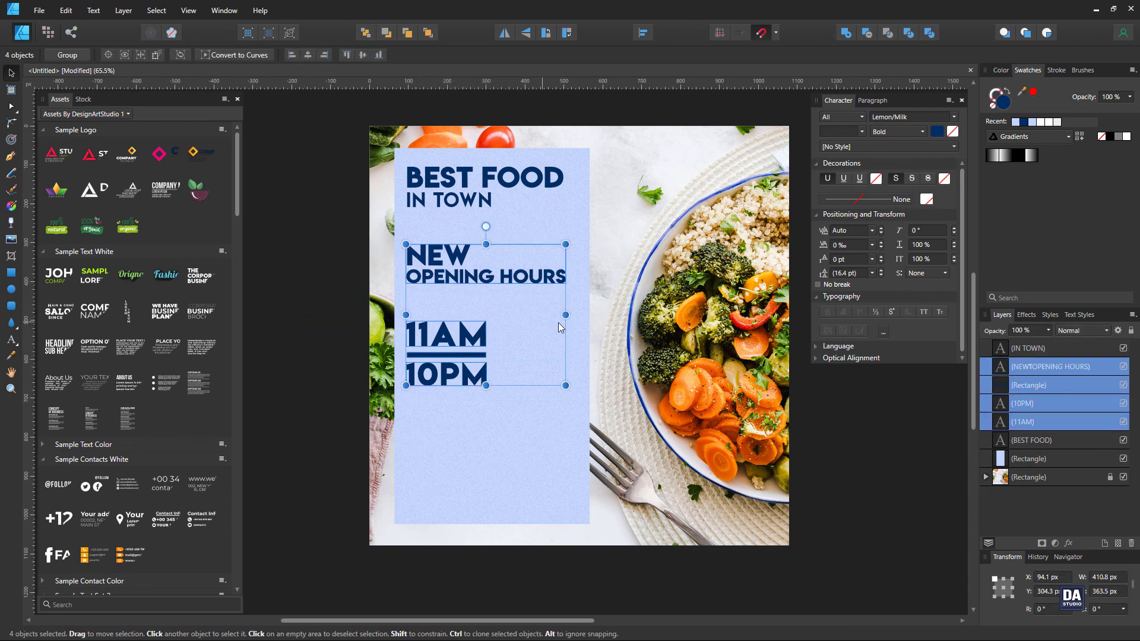
left_click(1001, 70)
left_click_drag(1103, 149, 1092, 172)
left_click(1082, 141)
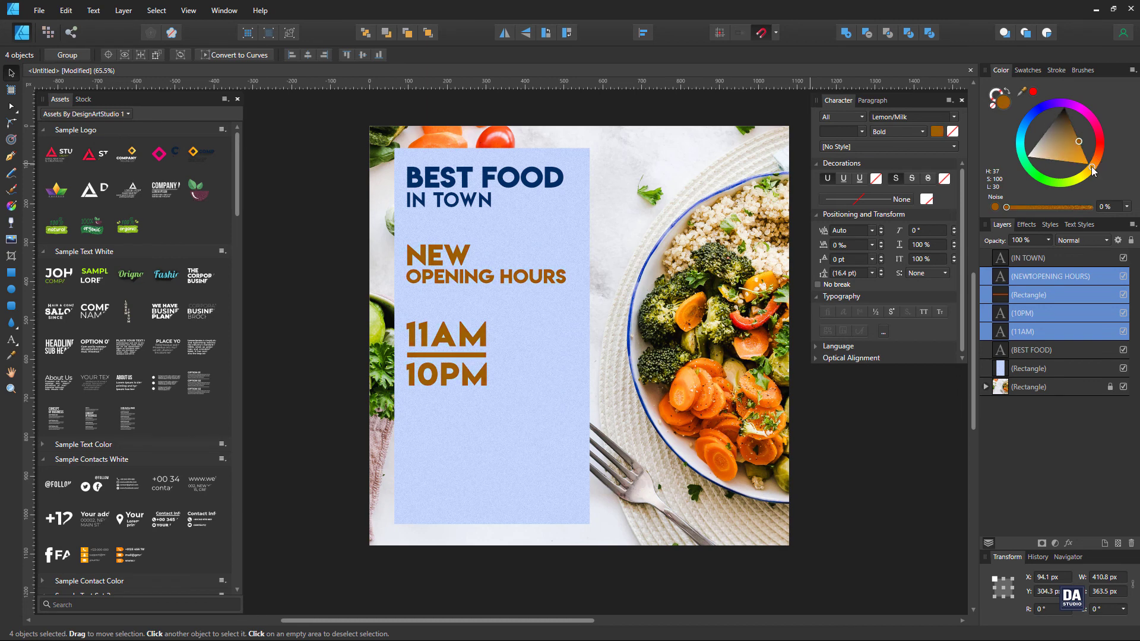
left_click_drag(1088, 175, 1106, 154)
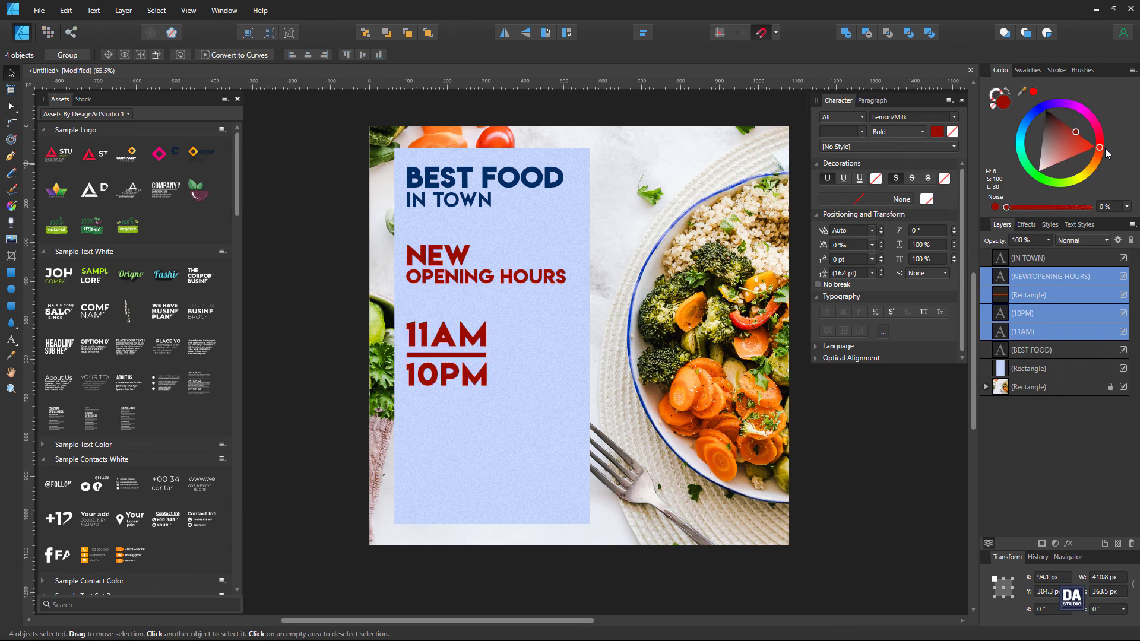
key("ctrl+d")
- Recentre the flyer in view and select the light-blue panel
scroll(446, 442, "up", 3)
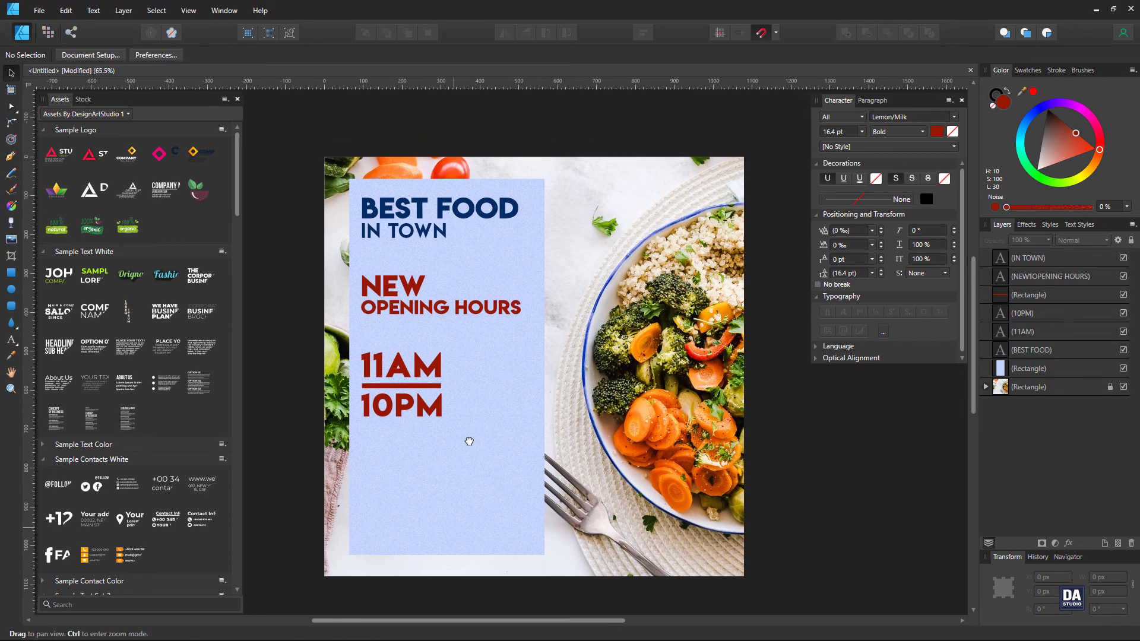
left_click_drag(446, 441, 432, 449)
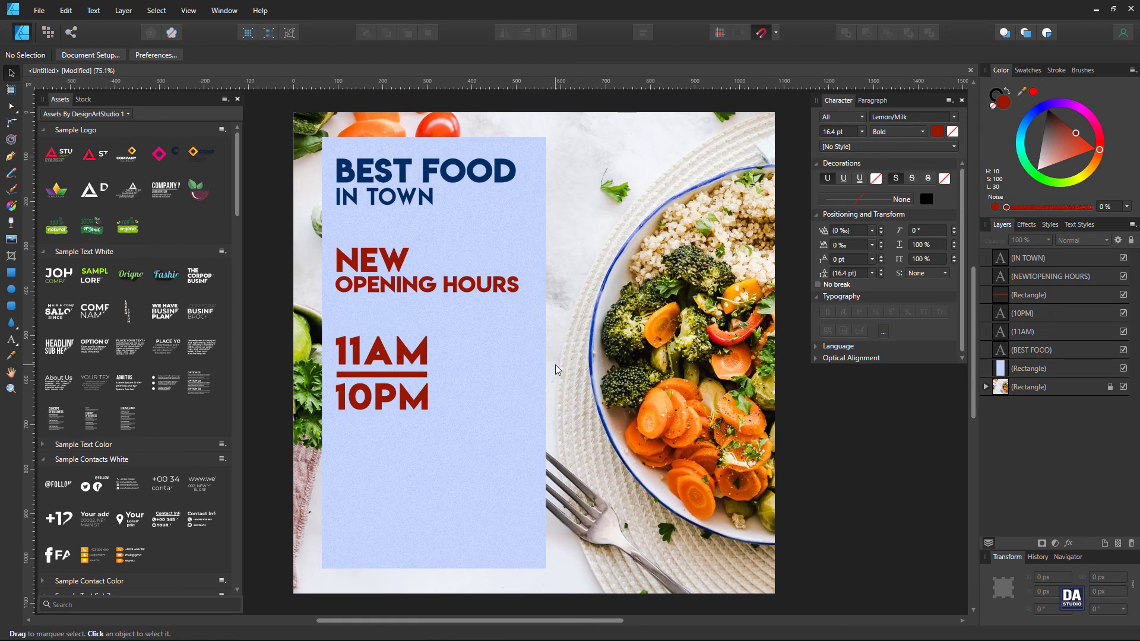
left_click(538, 369)
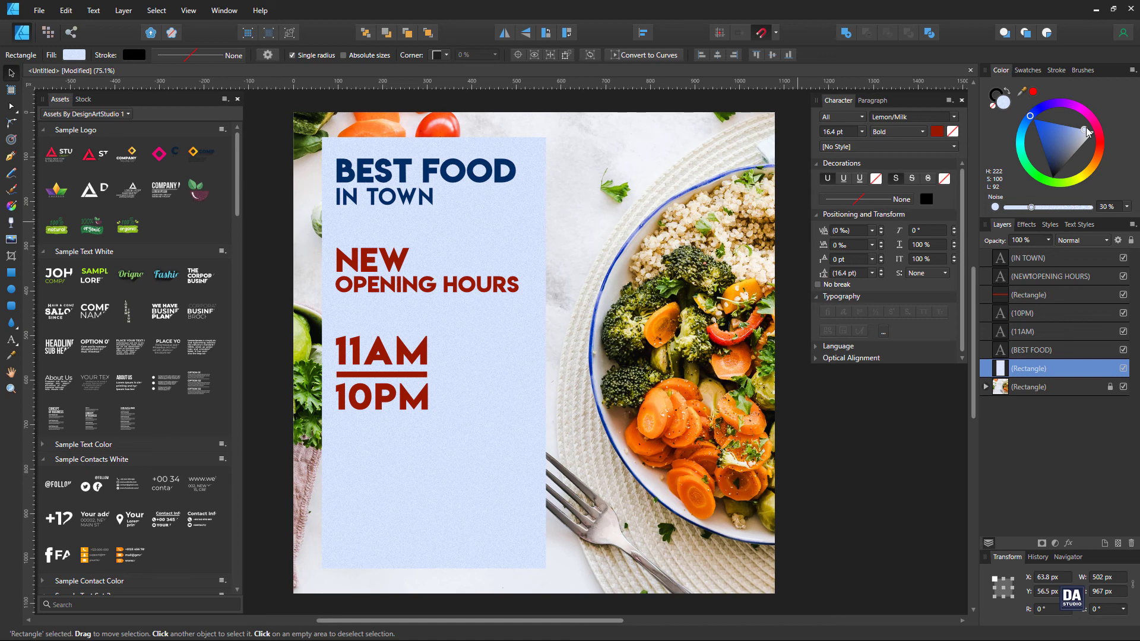
- Shift the light-blue panel and all its text about 20 px left
left_click(843, 480)
left_click_drag(674, 466, 616, 441)
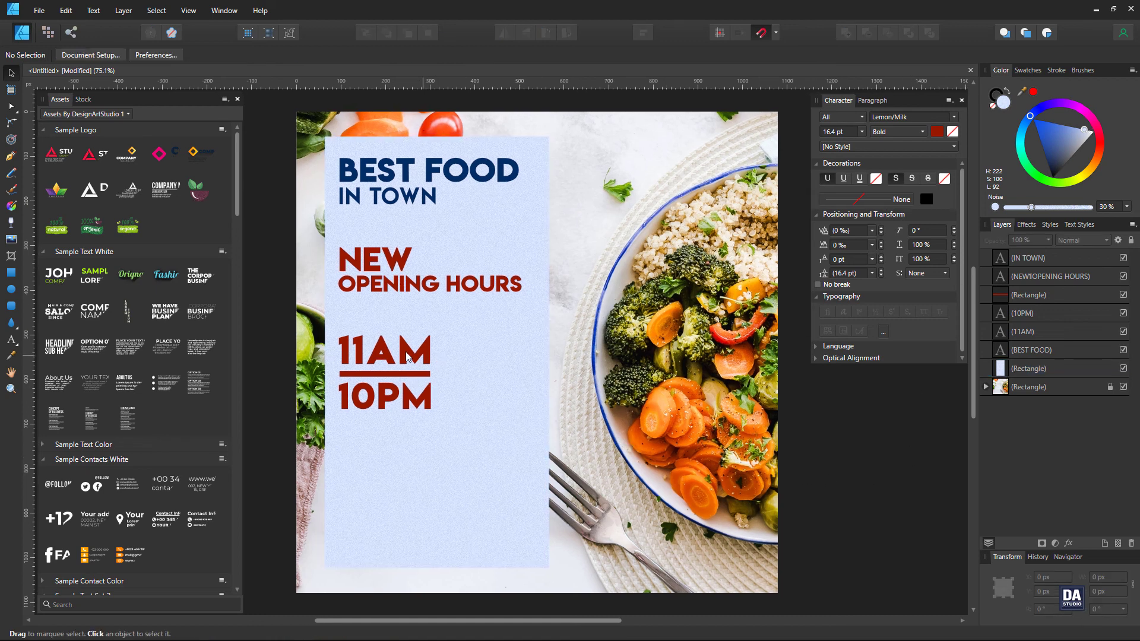
left_click(406, 359)
left_click(406, 374, "shift")
left_click(391, 396, "shift")
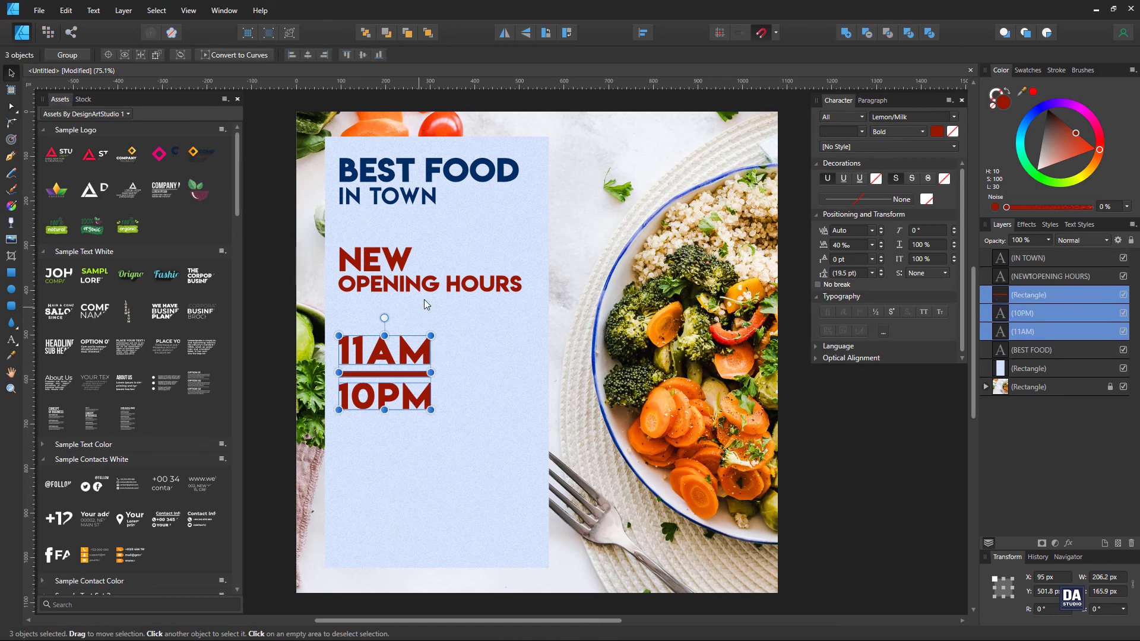
left_click(396, 260, "shift")
left_click(408, 203, "shift")
left_click(424, 178, "shift")
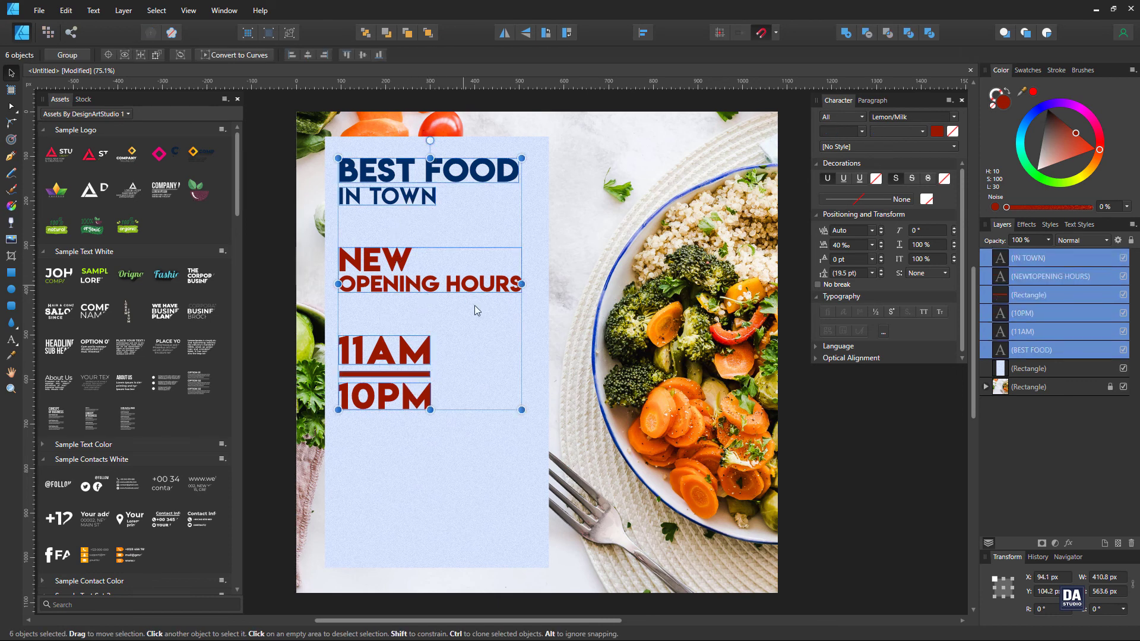
left_click(521, 359, "shift")
left_click_drag(521, 360, 509, 359)
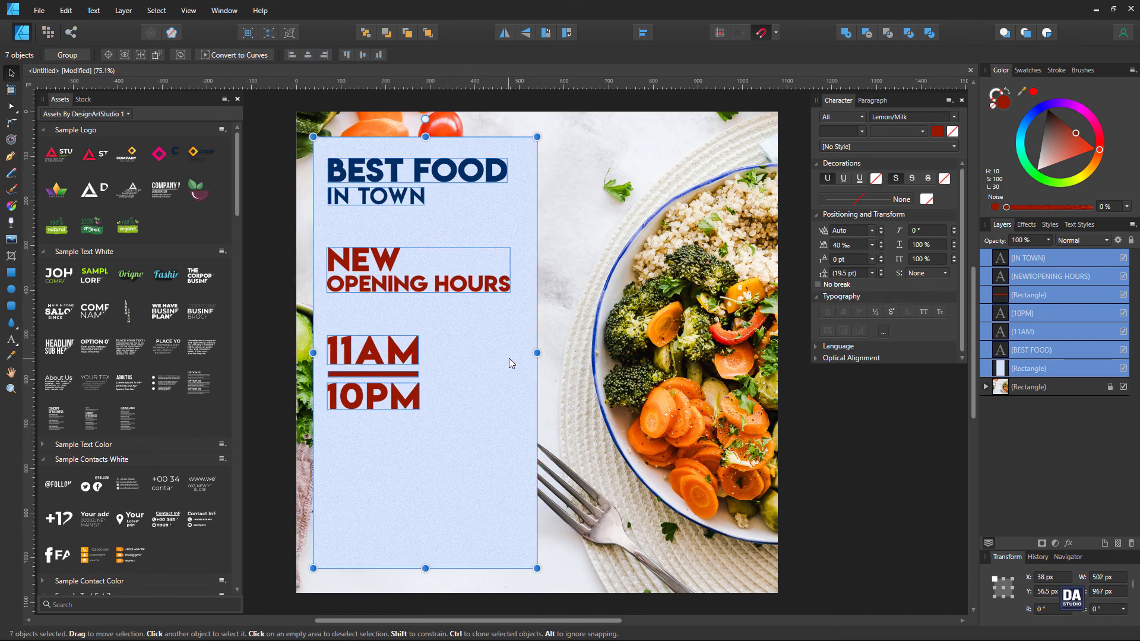
- Shrink the text block slightly and narrow the light-blue panel to 480.7 px
left_click(451, 357, "shift")
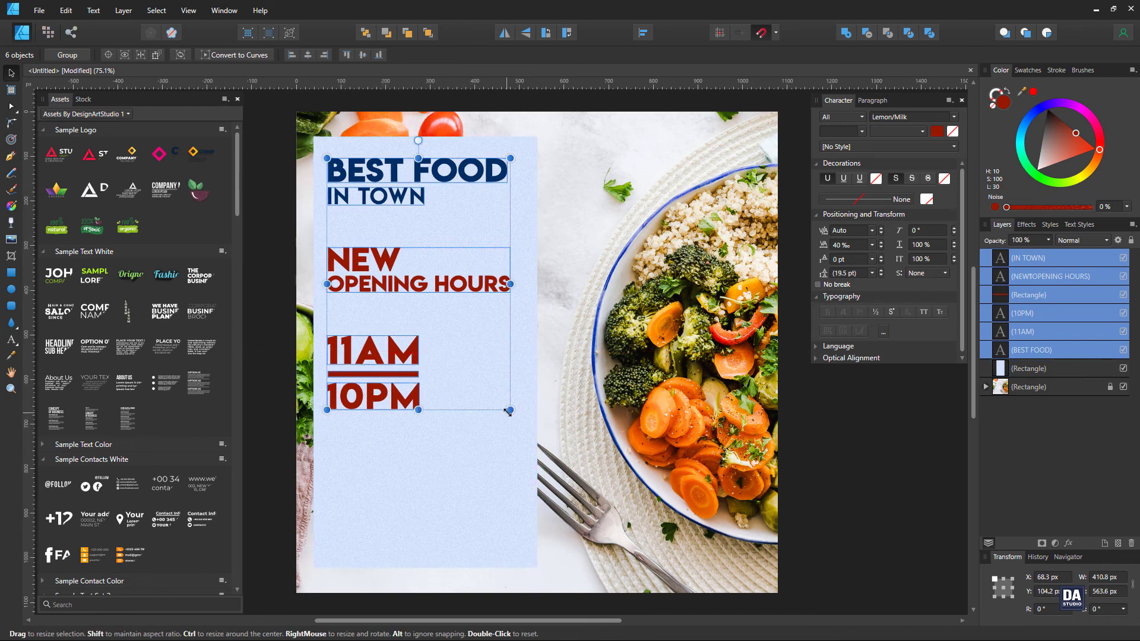
left_click_drag(505, 409, 496, 394)
left_click(526, 424)
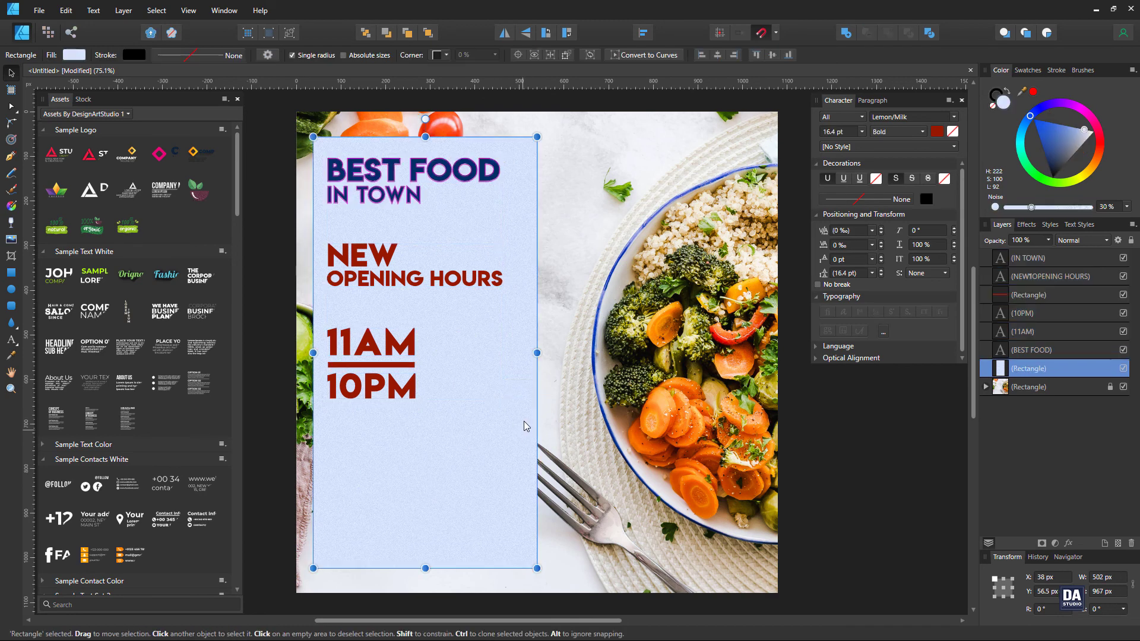
left_click_drag(537, 353, 528, 354)
left_click(285, 335)
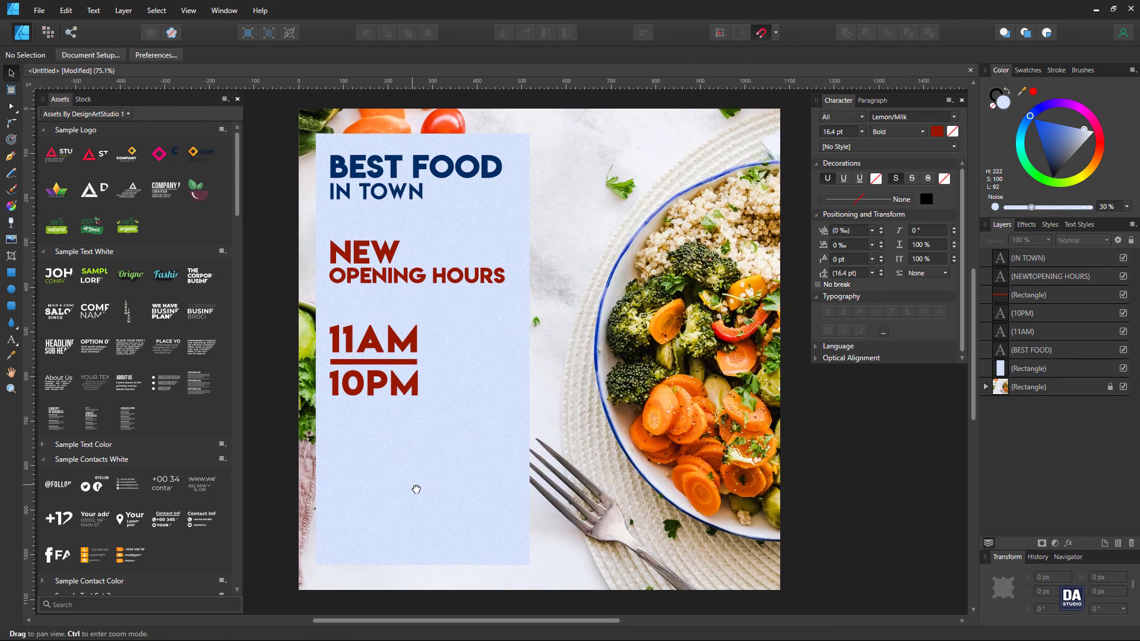
- Zoom into the hours area and place the Icons Set White phone icon on the panel
mouse_move(382, 552)
left_mouse_down()
mouse_move(491, 534)
mouse_move(528, 563)
mouse_move(522, 489)
mouse_move(616, 545)
left_mouse_up()
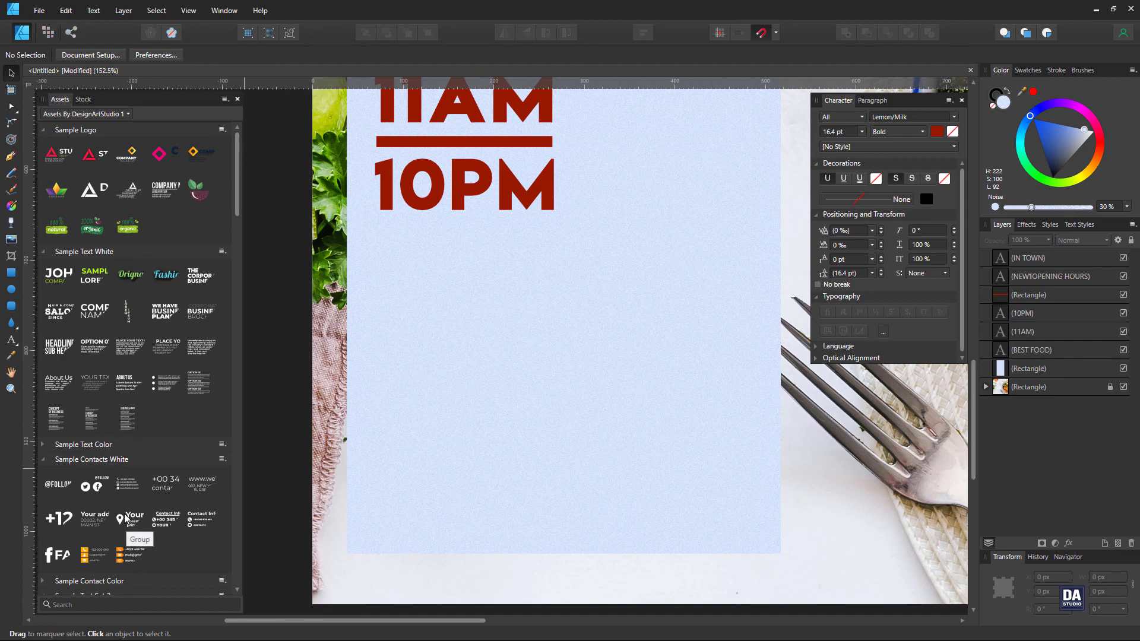
scroll(125, 493, "down", 3)
scroll(126, 510, "down", 6)
scroll(127, 523, "down", 9)
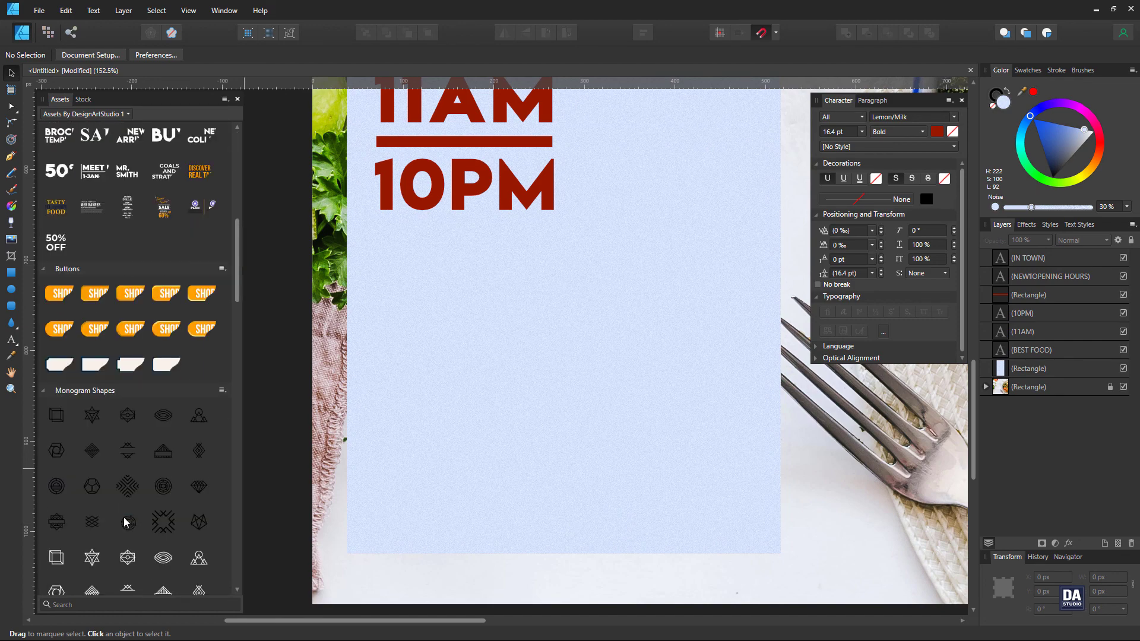
scroll(126, 522, "down", 5)
scroll(126, 522, "down", 7)
scroll(125, 523, "down", 5)
scroll(123, 516, "down", 3)
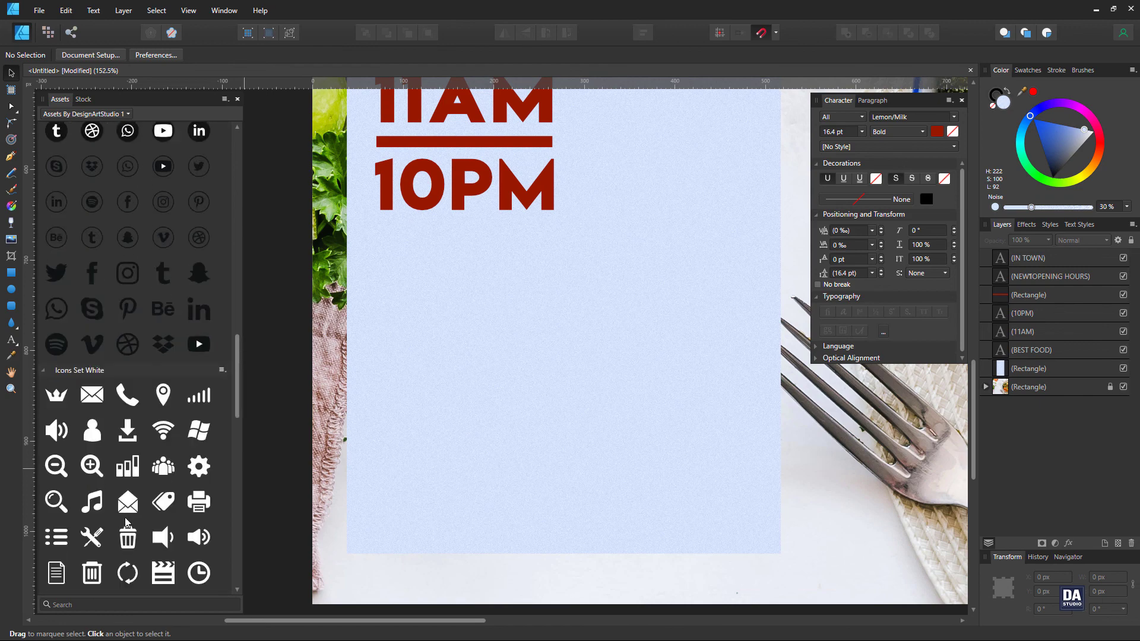
scroll(122, 423, "down", 2)
mouse_move(122, 422)
left_mouse_down()
mouse_move(525, 442)
mouse_move(469, 378)
left_mouse_up()
- Shrink the phone icon to 31.8 px, colour it dark blue, tilt it -30° and move it lower left
left_click(1040, 70)
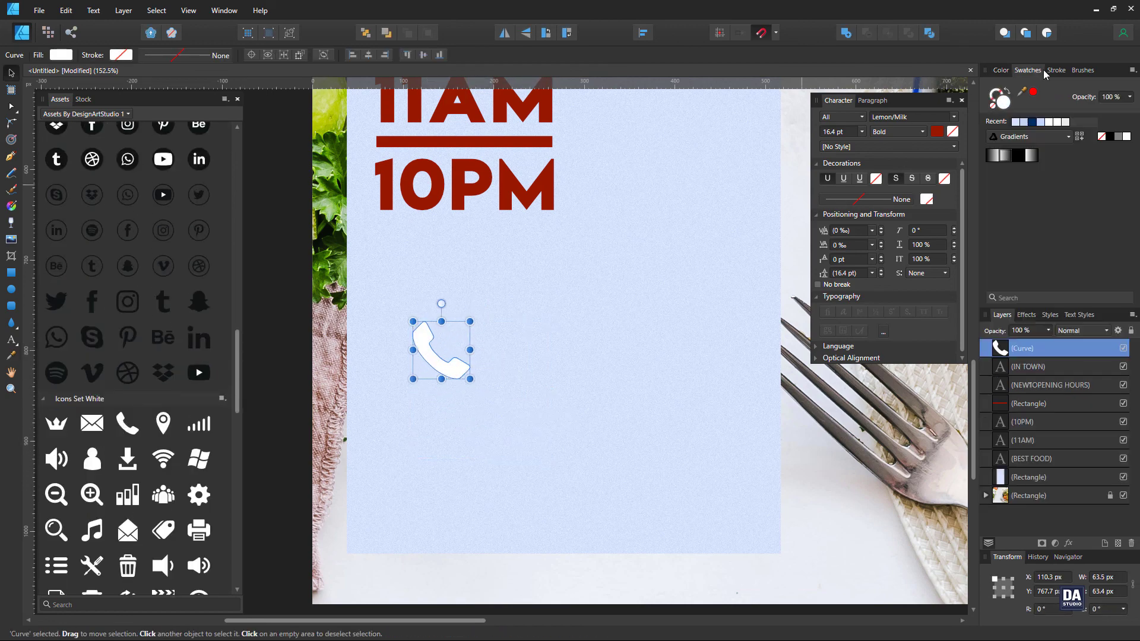
left_click(1034, 121)
left_click_drag(442, 303, 458, 308)
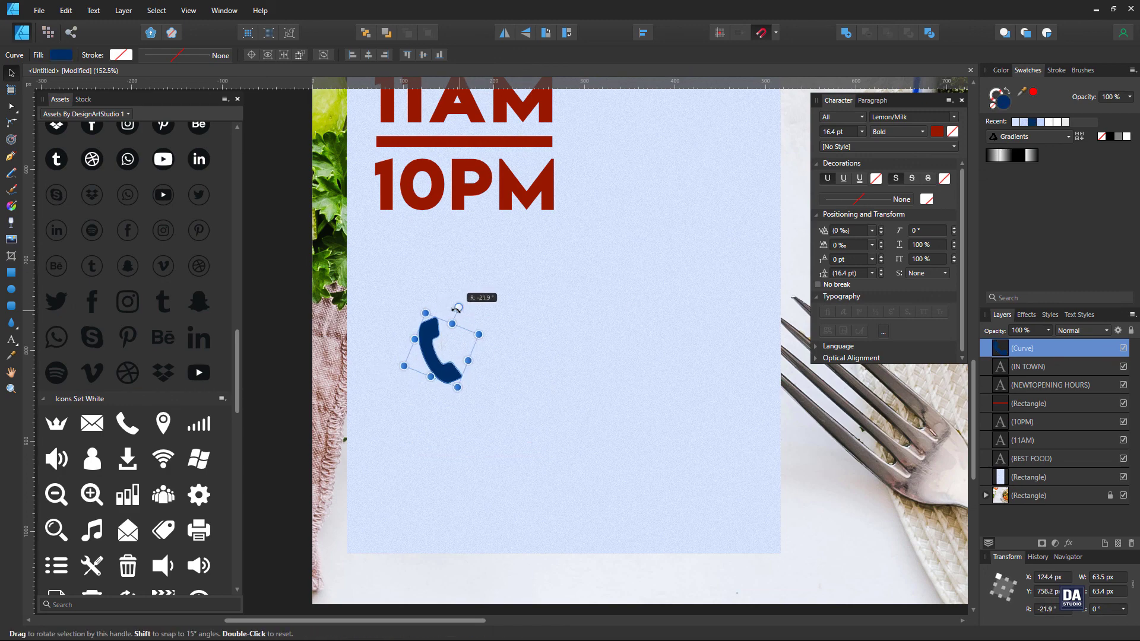
mouse_move(443, 351)
left_mouse_down()
mouse_move(395, 411)
mouse_move(396, 430)
left_mouse_up()
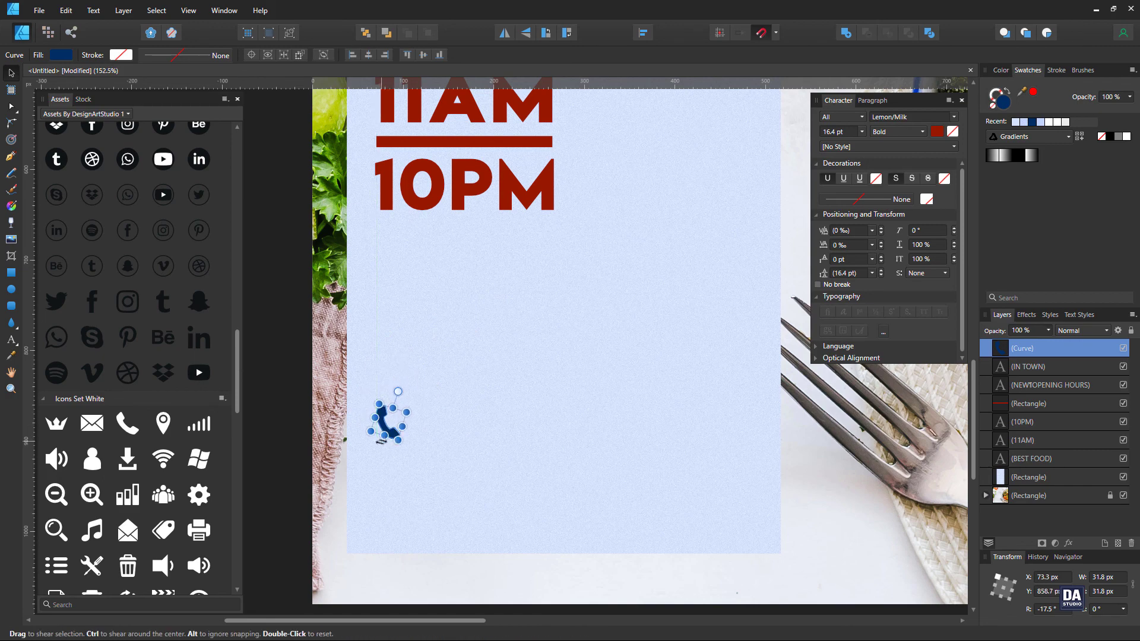
scroll(364, 428, "up", 3)
mouse_move(432, 369)
left_mouse_down()
mouse_move(453, 380)
mouse_move(442, 373)
left_mouse_up()
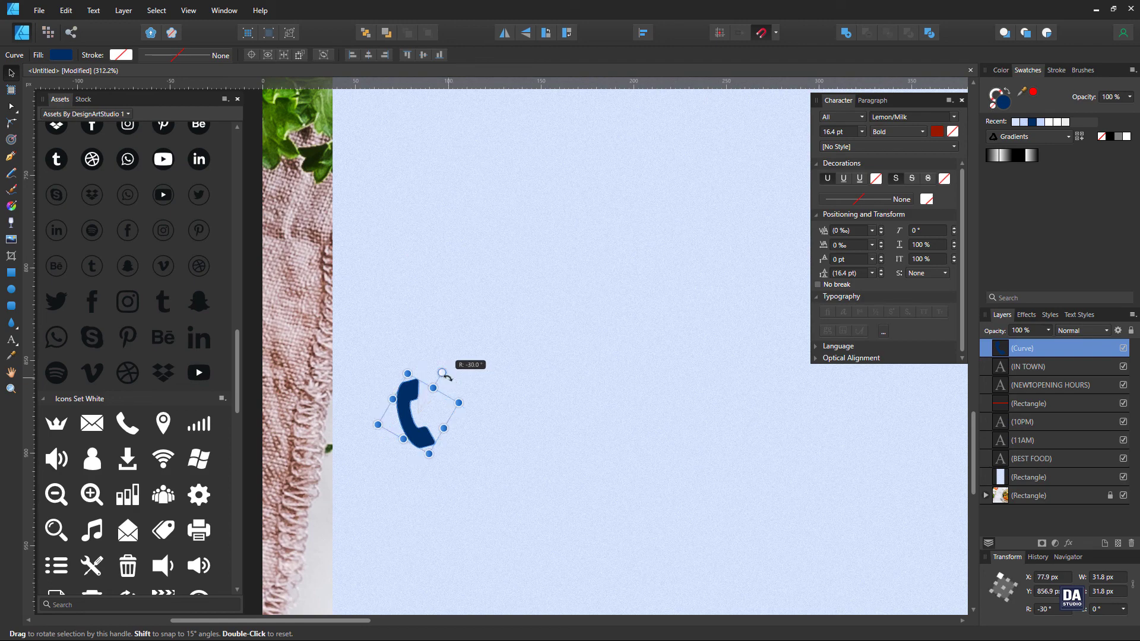
left_click_drag(416, 434, 389, 433)
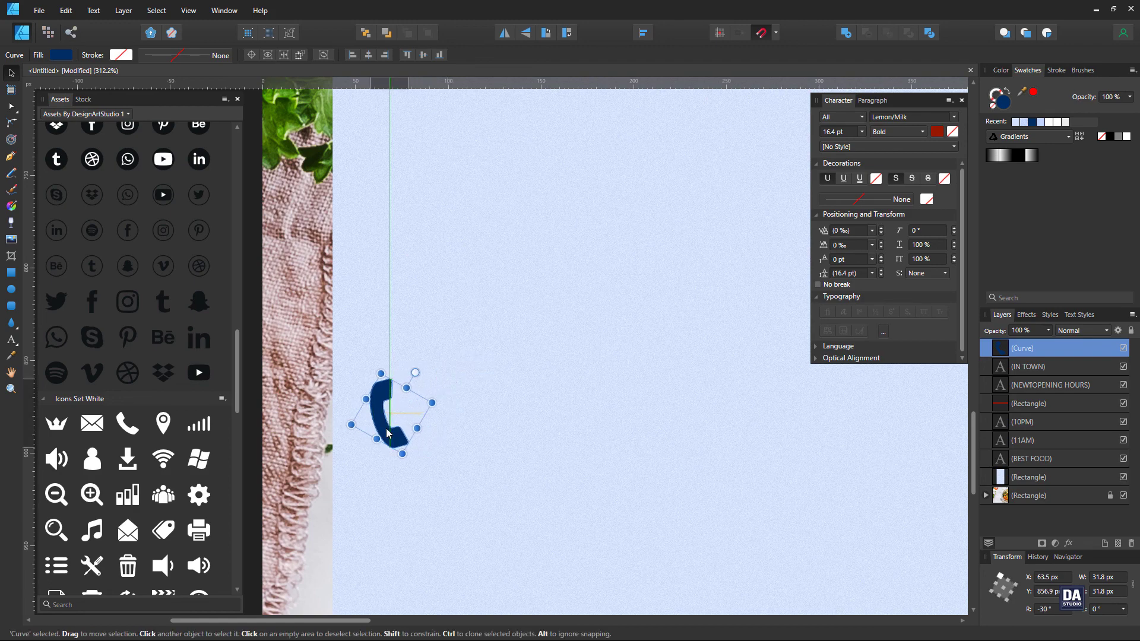
- Place the Sample Contacts White text block on the light-blue panel
scroll(142, 425, "up", 10)
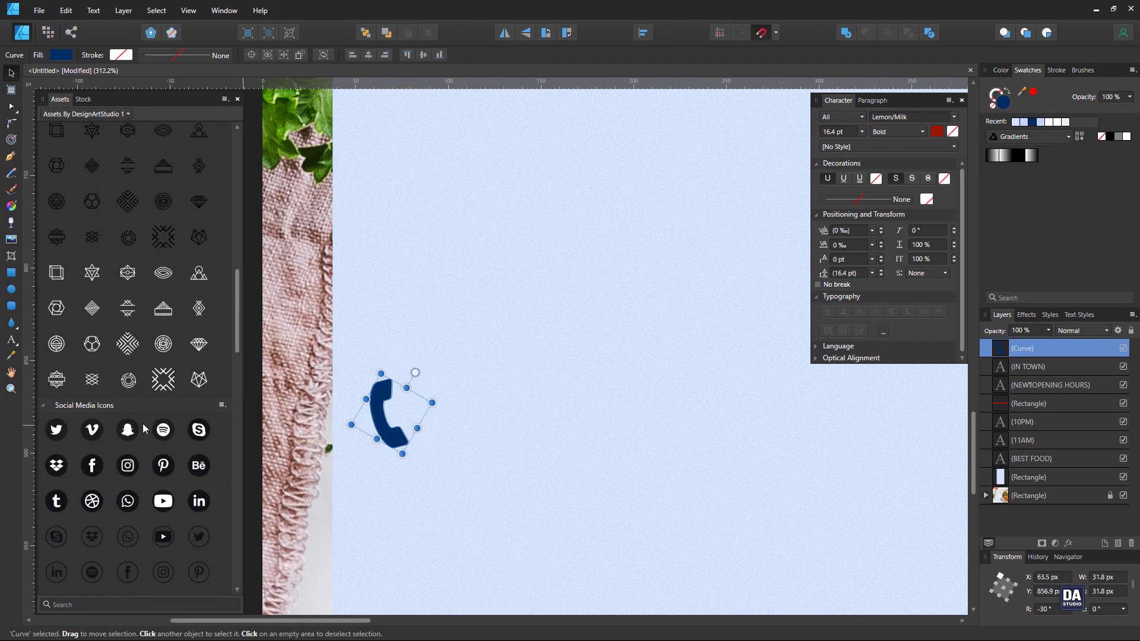
scroll(143, 425, "up", 10)
scroll(143, 425, "up", 5)
scroll(142, 425, "up", 2)
scroll(141, 422, "up", 1)
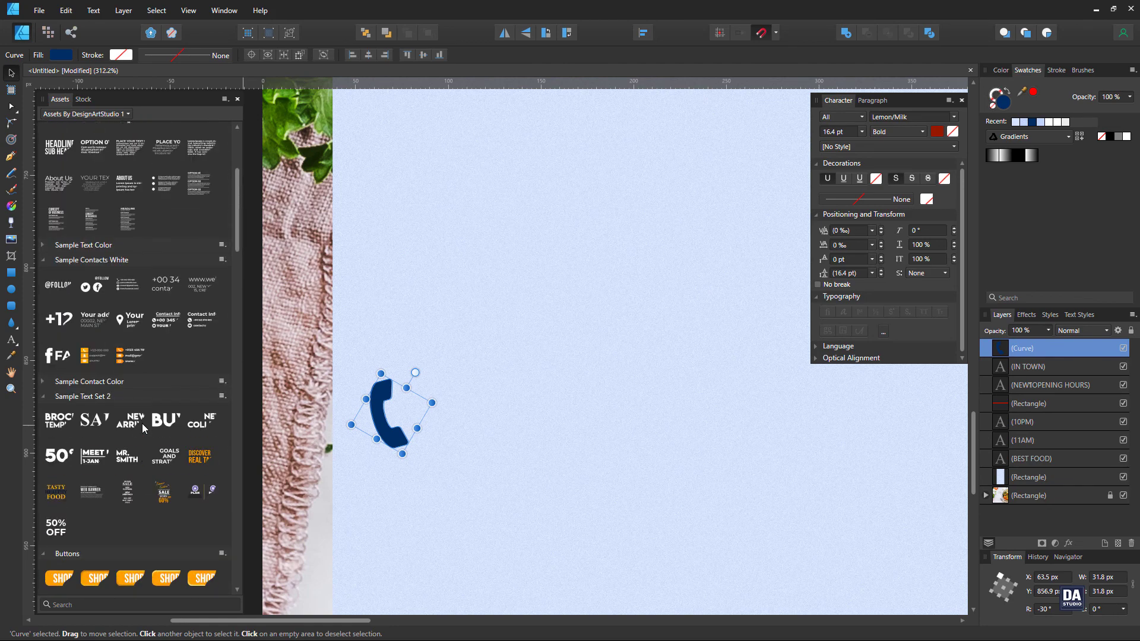
scroll(141, 423, "up", 1)
scroll(142, 423, "up", 1)
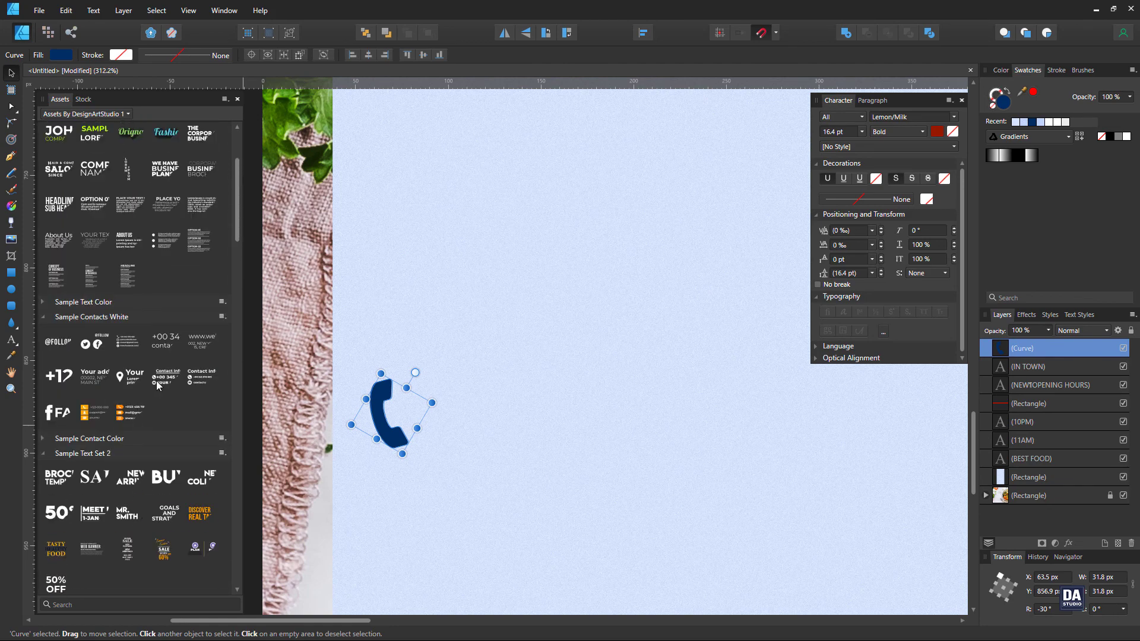
left_click_drag(163, 350, 542, 449)
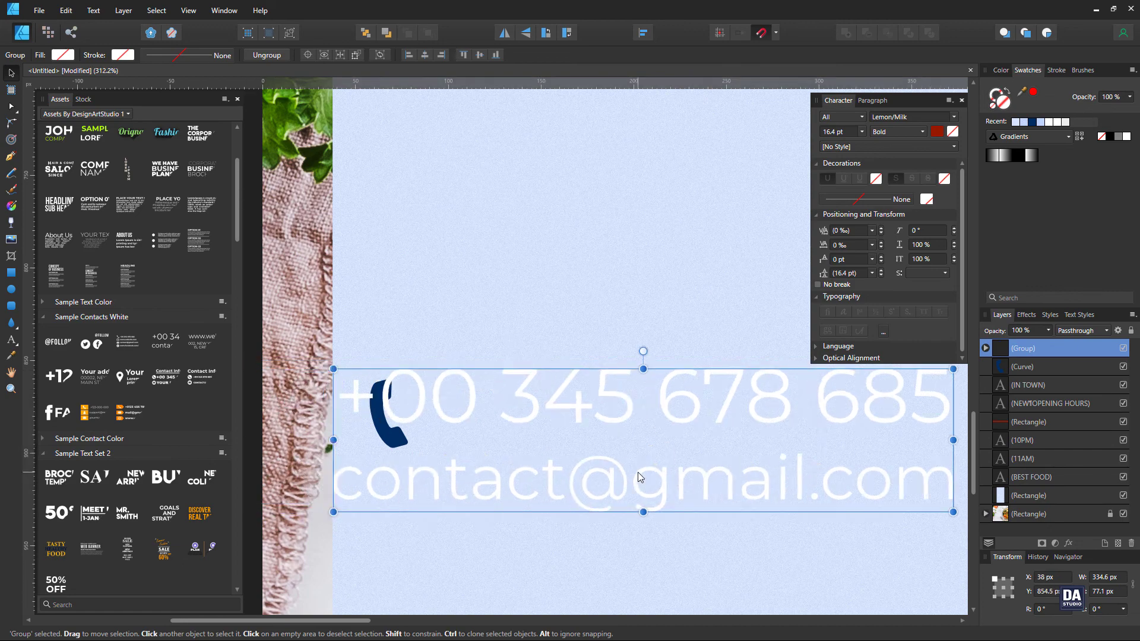
- Delete the e-mail line, then scale the phone number to 7.5 pt beside the icon
scroll(417, 428, "down", 2)
key("v")
double_click(682, 484)
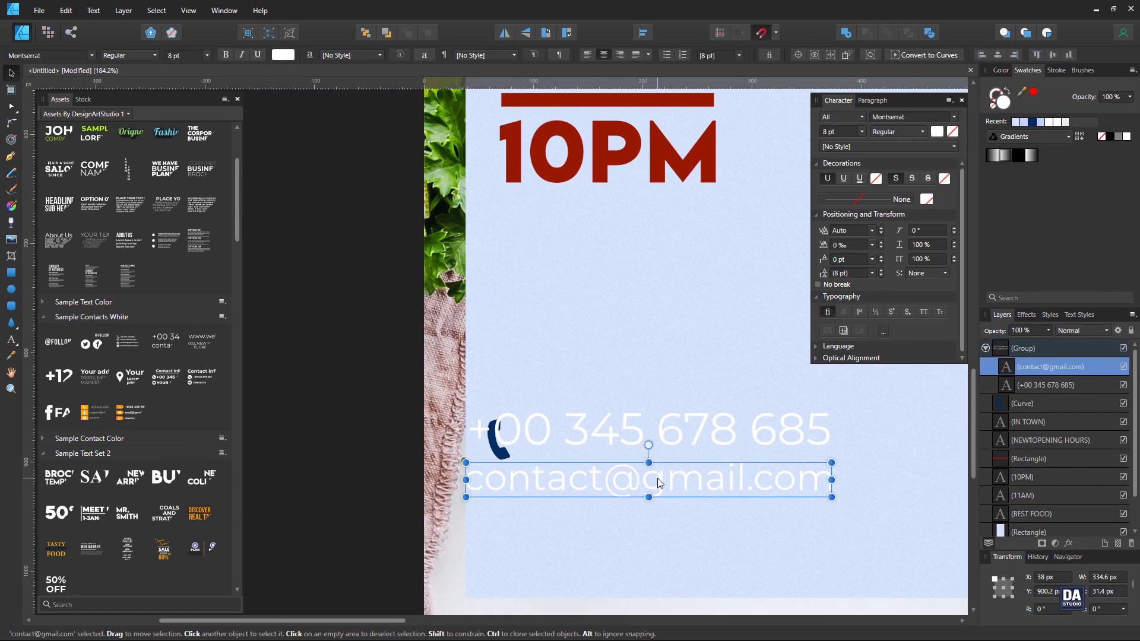
key("Delete")
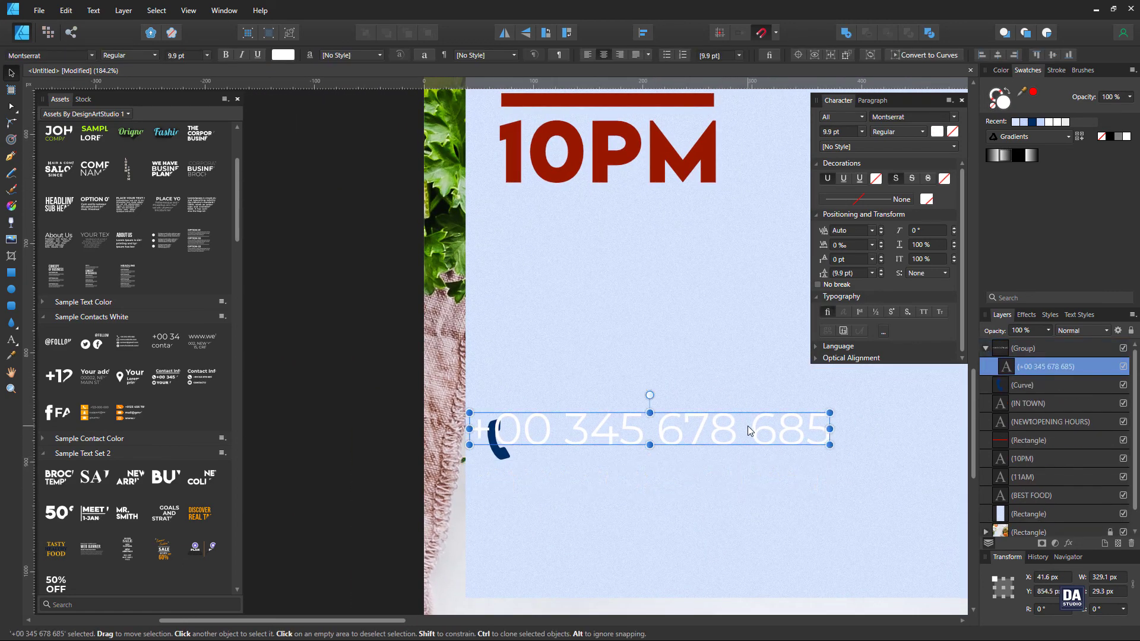
left_click_drag(830, 445, 703, 433)
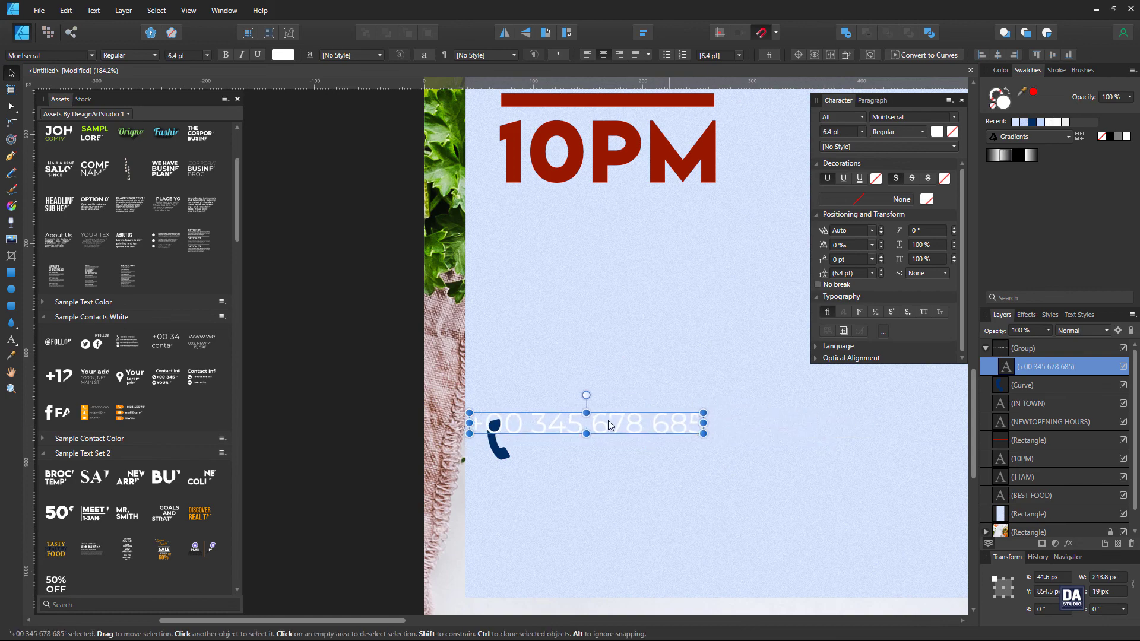
left_click_drag(609, 424, 672, 438)
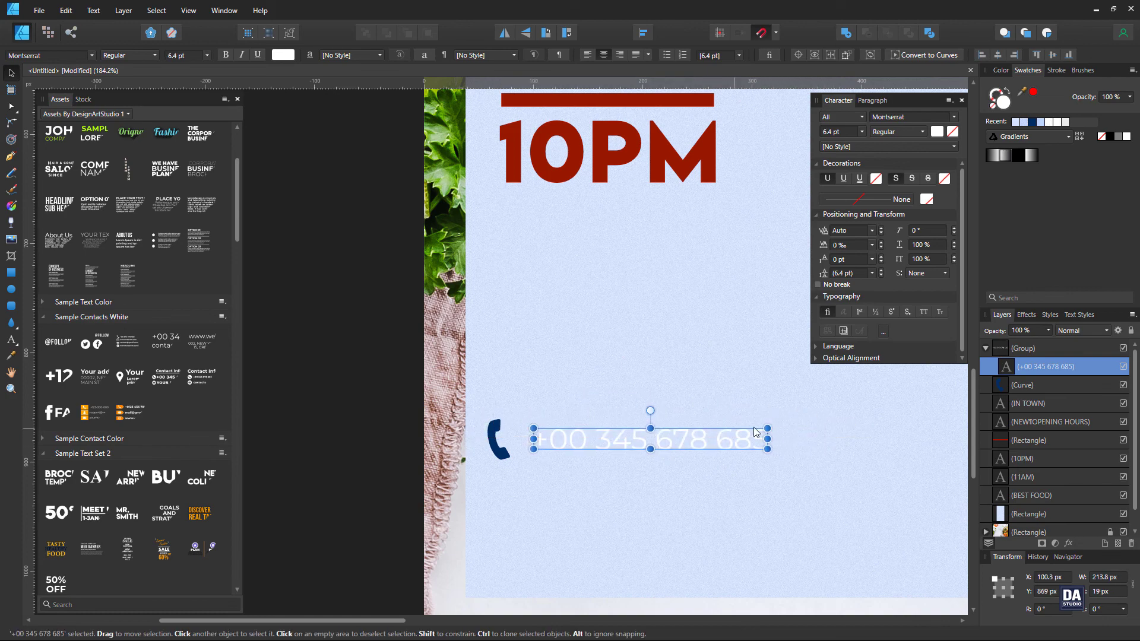
left_click_drag(767, 428, 807, 423)
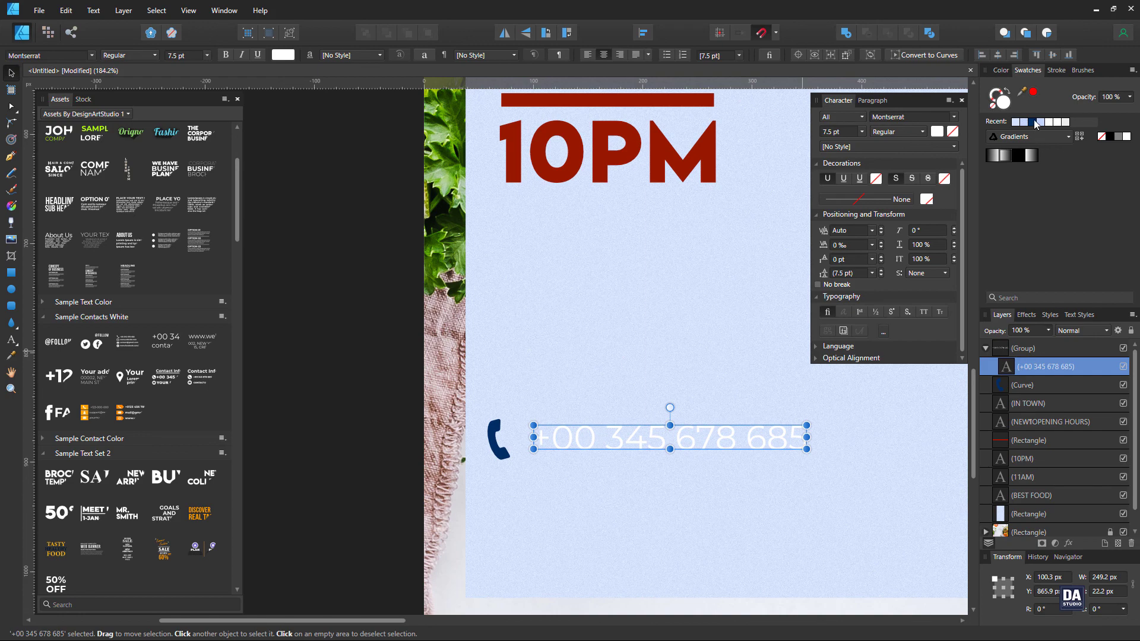
- Make the phone number navy Britannic Bold and shrink the phone icon to sit beside it
left_click(1036, 122)
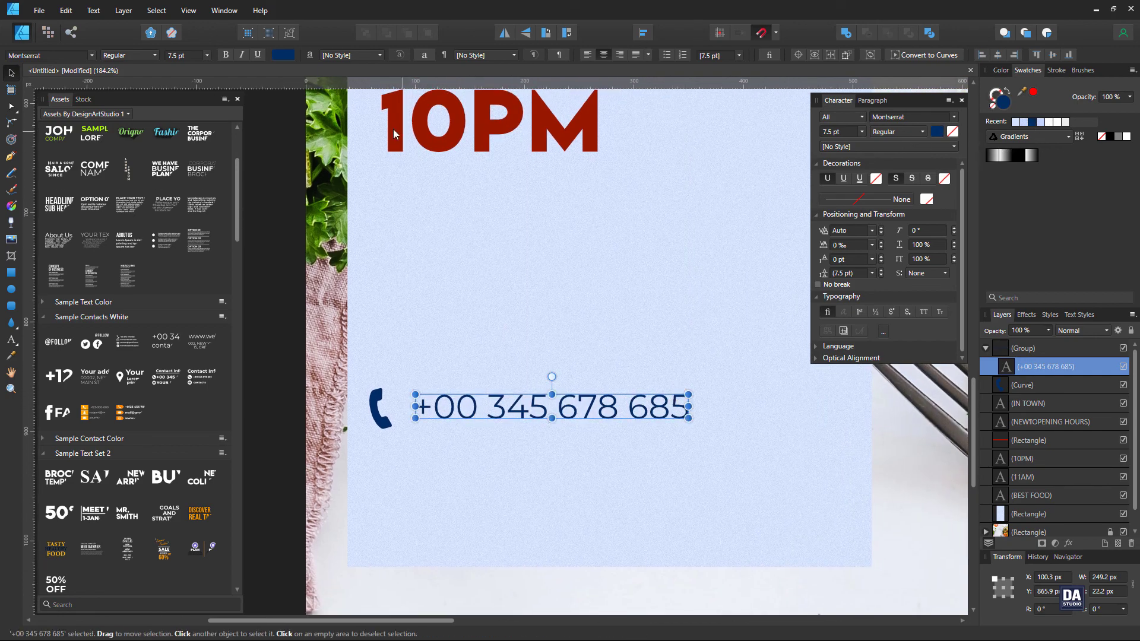
left_click(944, 120)
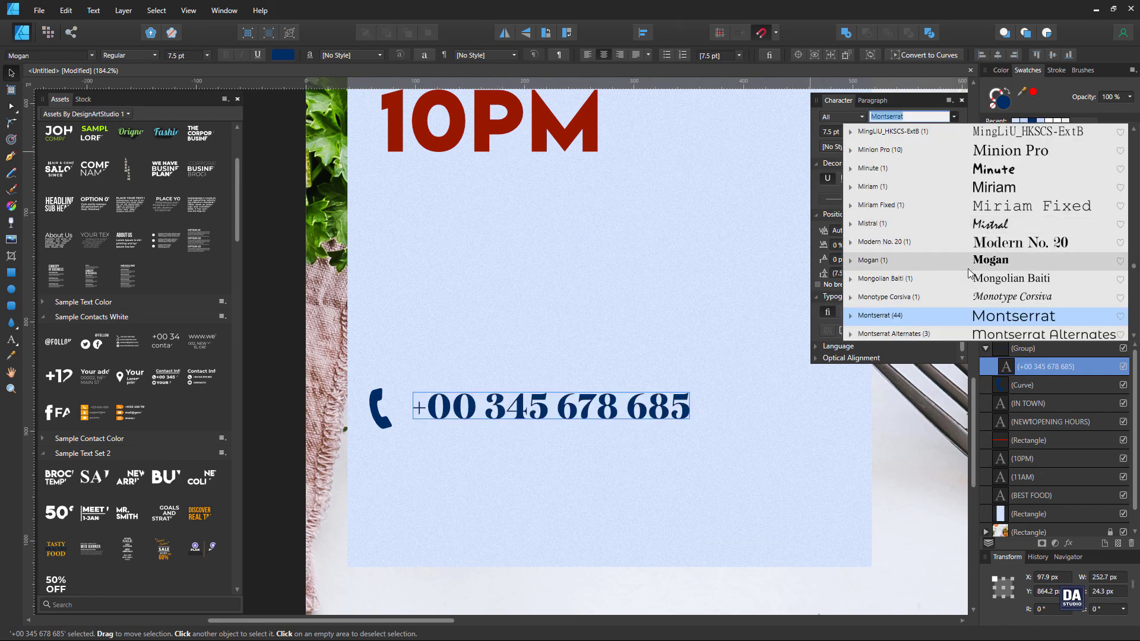
scroll(985, 225, "up", 5)
scroll(993, 227, "up", 3)
scroll(995, 228, "up", 5)
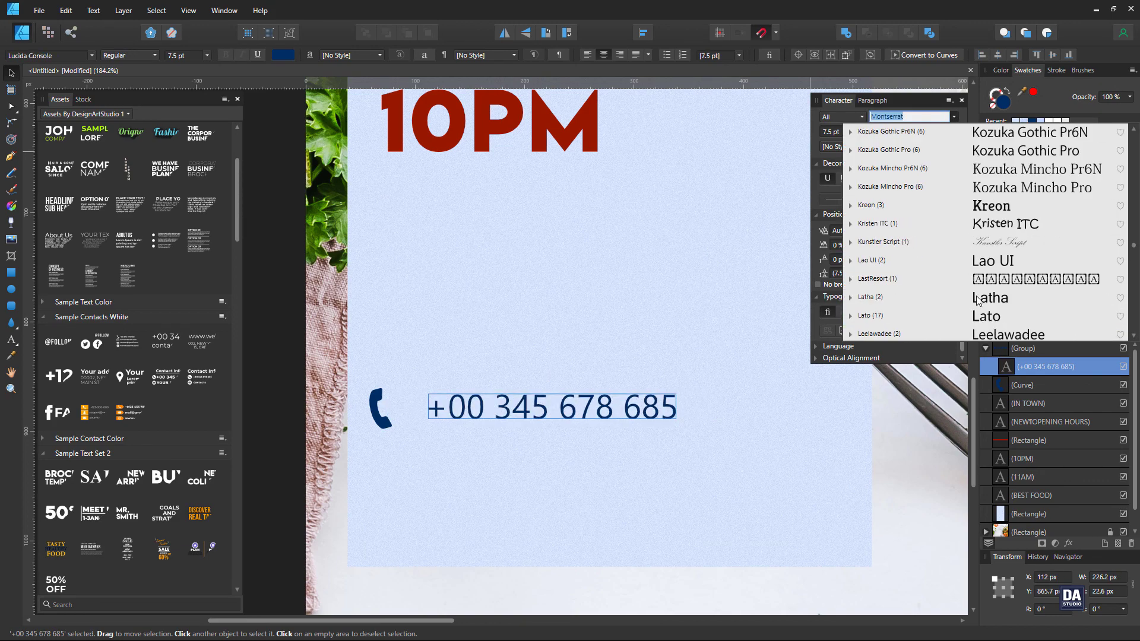
scroll(997, 223, "up", 2)
scroll(1002, 214, "up", 3)
scroll(1002, 296, "up", 5)
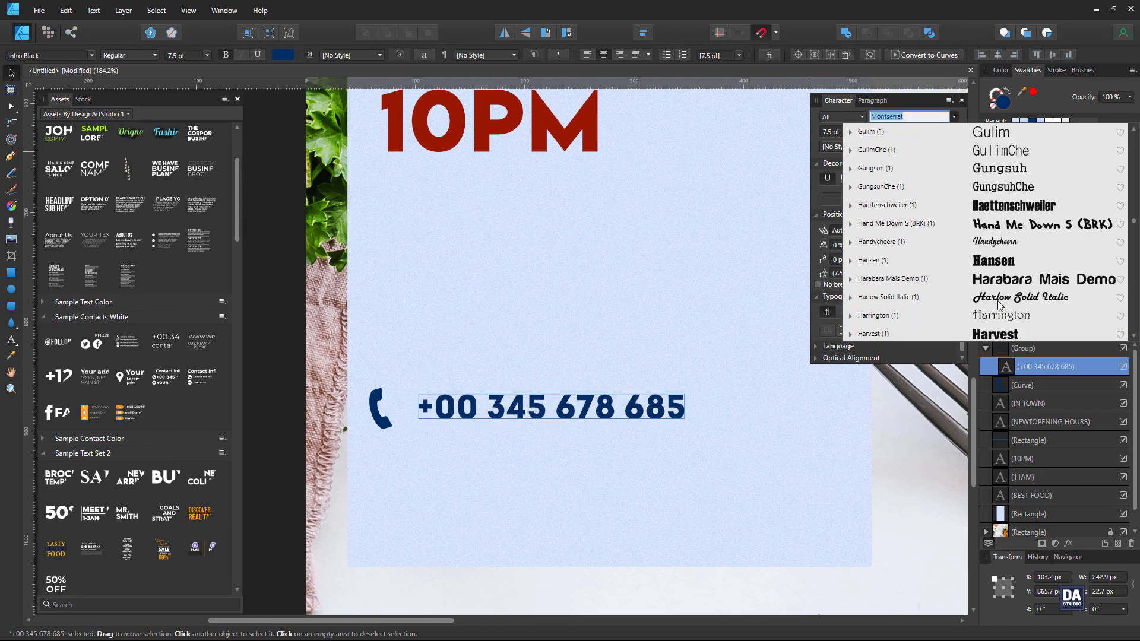
scroll(1002, 300, "up", 3)
scroll(1002, 299, "up", 3)
scroll(1007, 285, "up", 5)
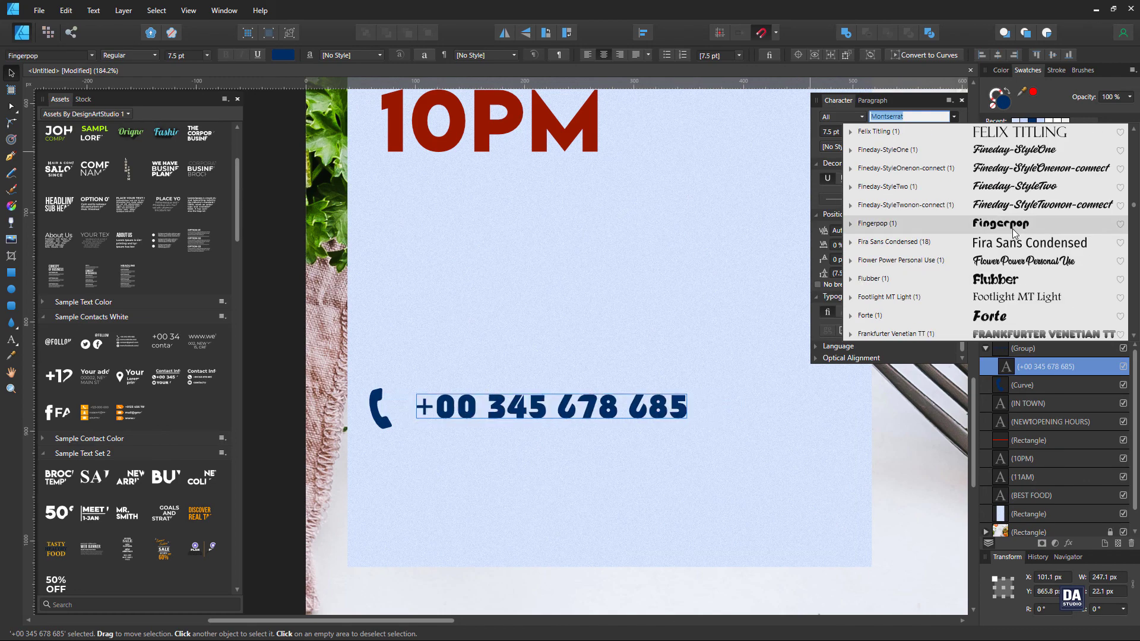
scroll(1009, 276, "up", 5)
scroll(1014, 268, "up", 5)
scroll(1013, 273, "up", 5)
scroll(1017, 202, "up", 6)
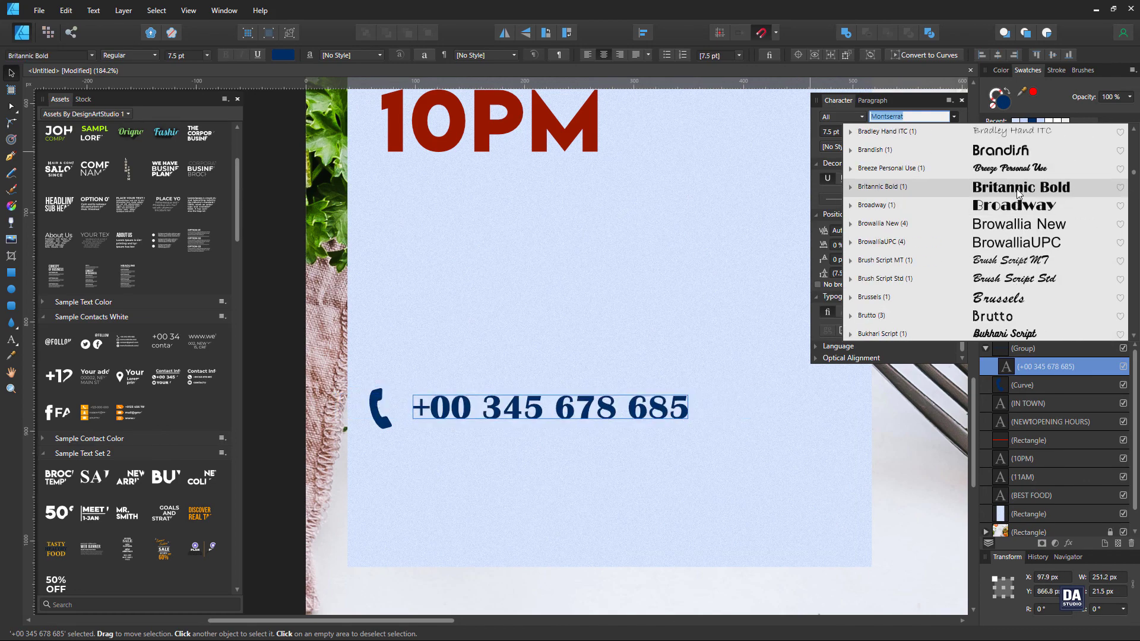
left_click(1017, 188)
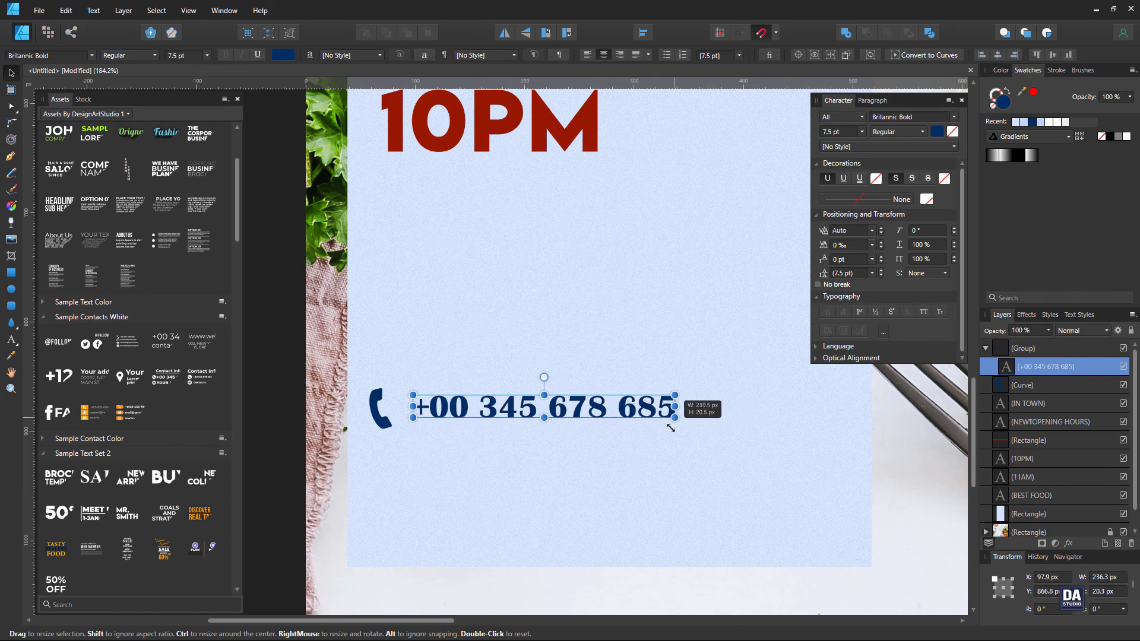
left_click(380, 411)
left_click_drag(388, 432, 383, 417)
- Settle the phone number and its icon together lower left on the panel
left_click_drag(534, 407, 520, 414)
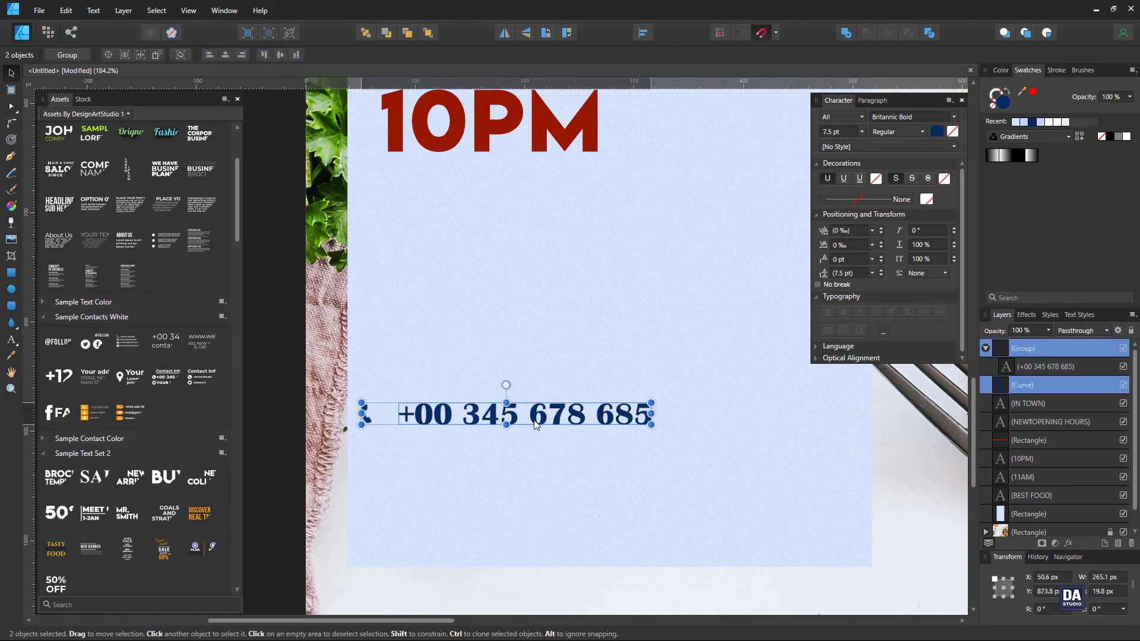
left_click_drag(382, 404, 356, 440)
scroll(366, 423, "up", 2)
left_click(1023, 348, "ctrl")
scroll(538, 444, "down", 3)
left_click_drag(538, 444, 465, 446)
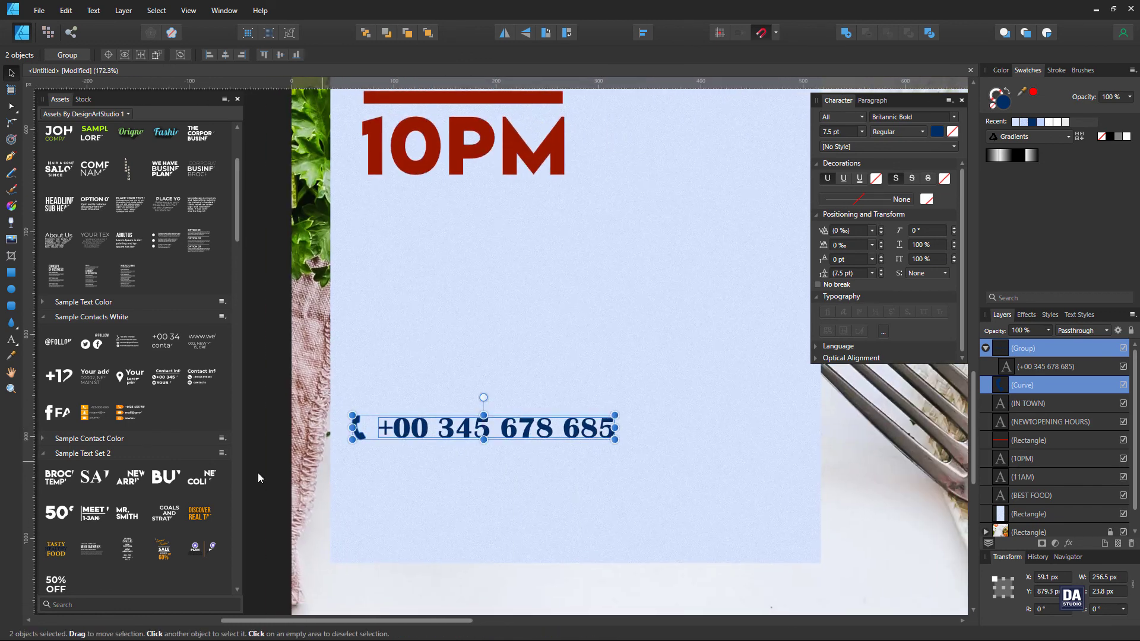
- Add a navy envelope icon from Icons Set Black below the phone line
scroll(137, 356, "down", 10)
scroll(137, 357, "down", 5)
mouse_move(92, 348)
left_mouse_down()
mouse_move(581, 504)
mouse_move(412, 393)
mouse_move(350, 389)
mouse_move(385, 399)
left_mouse_up()
scroll(343, 448, "up", 3)
key("ctrl+shift+v")
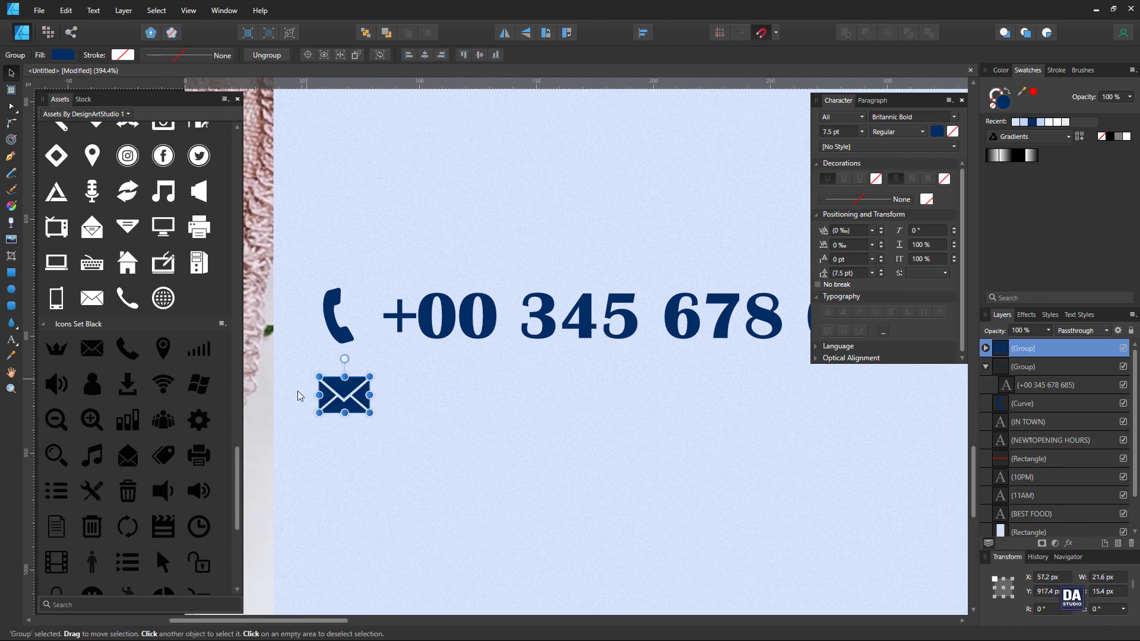
- Drop a new Sample Contacts White text block onto the poster
scroll(149, 297, "up", 5)
scroll(148, 297, "up", 5)
scroll(215, 172, "up", 5)
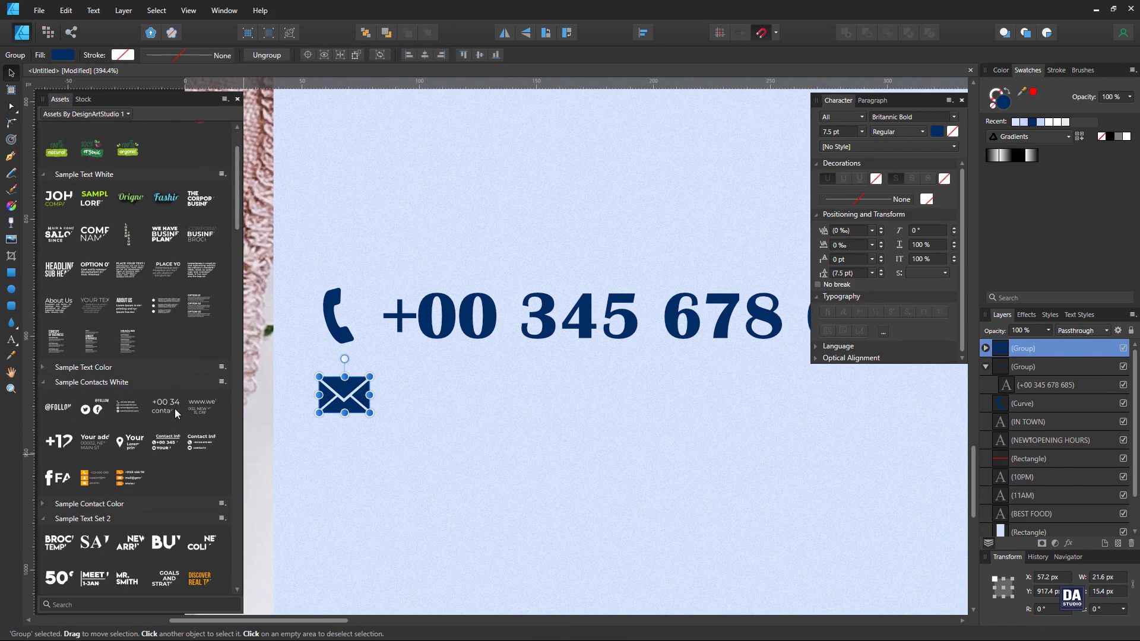
left_click_drag(176, 414, 416, 416)
scroll(594, 415, "down", 3)
- Shrink the new contact block, hide its duplicate white phone number and select the e-mail text
left_click(1127, 386)
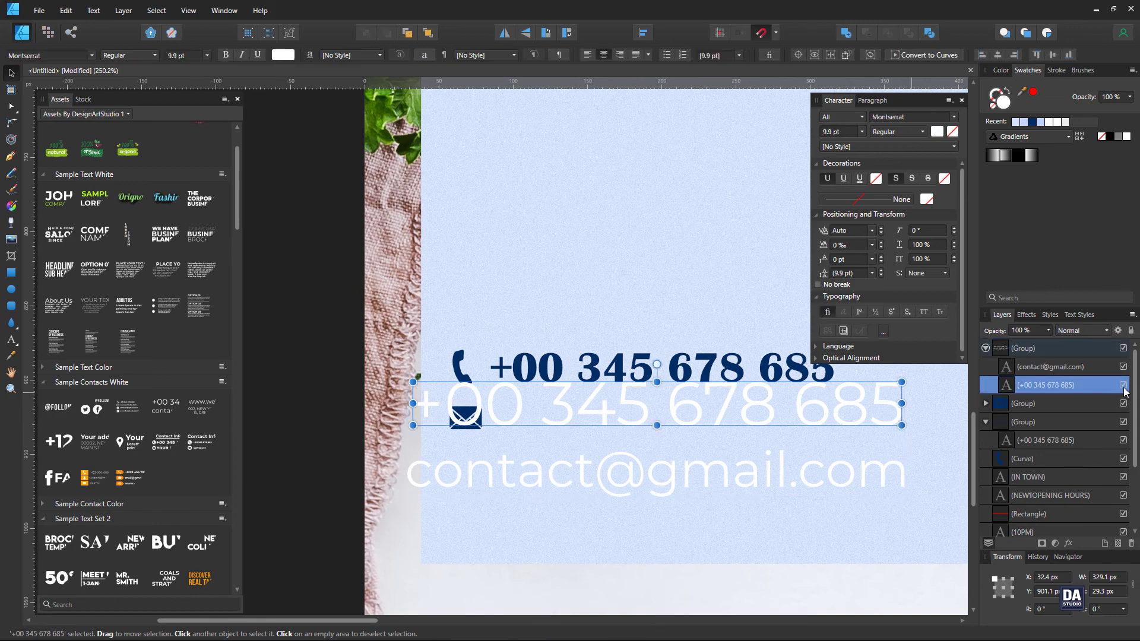
scroll(511, 438, "right", 3)
mouse_move(692, 469)
left_mouse_down()
mouse_move(636, 461)
mouse_move(677, 436)
left_mouse_up()
left_click(608, 393)
left_click(487, 433)
- Set the e-mail line to dark navy Britannic Bold, enlarged to 6.5 pt
left_click(955, 117)
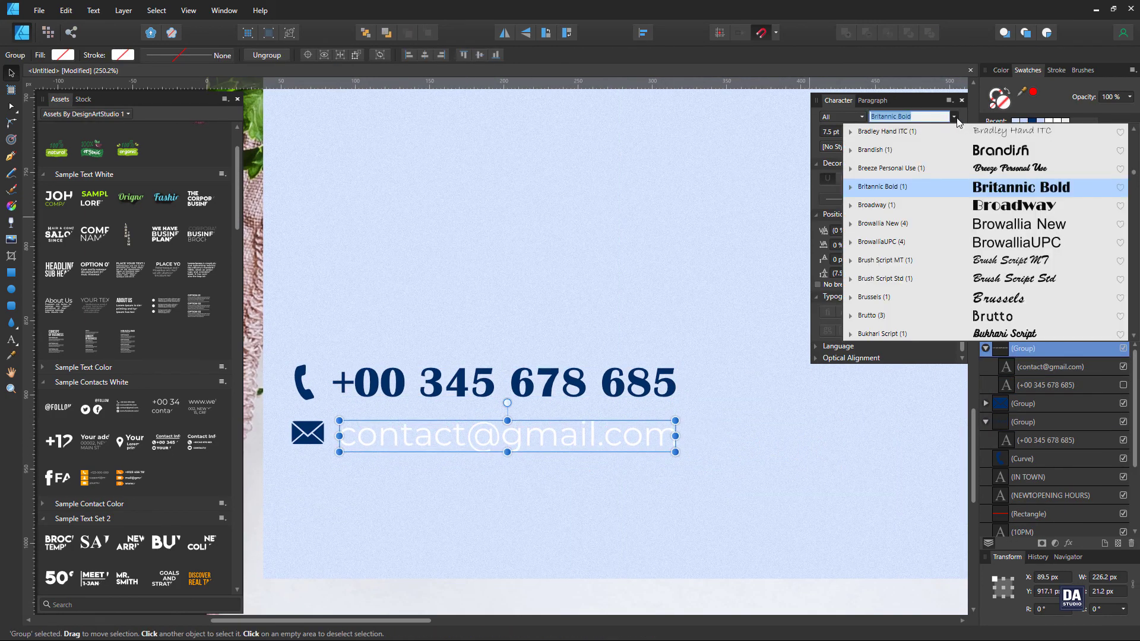
key("Escape")
left_click(1050, 366)
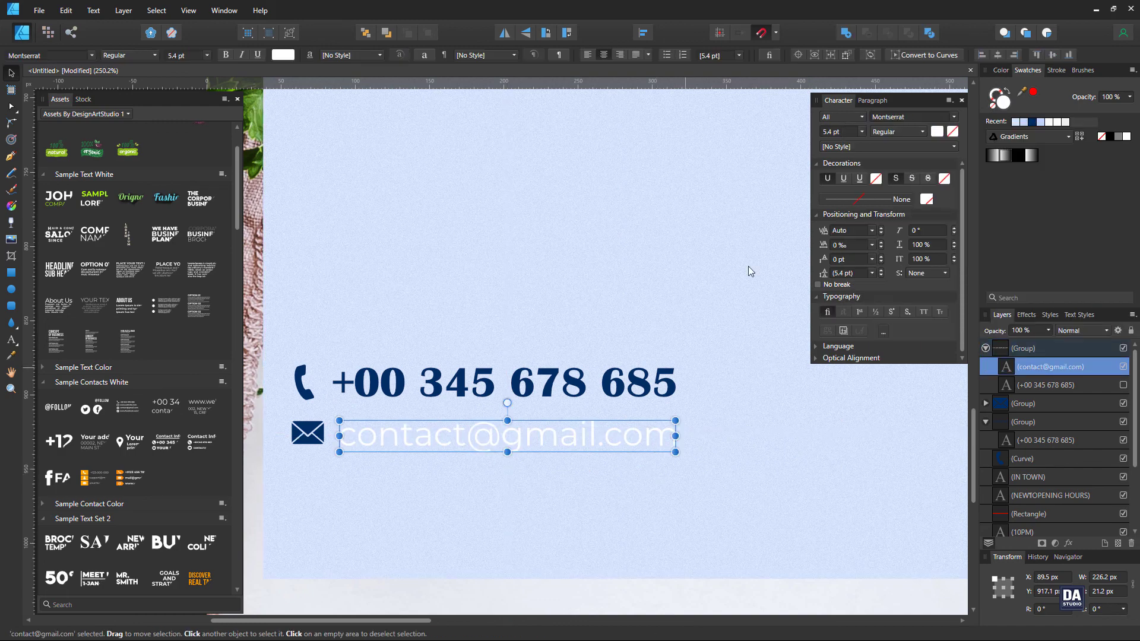
left_click(955, 117)
mouse_move(1135, 268)
left_mouse_down()
mouse_move(1135, 166)
mouse_move(1135, 181)
left_mouse_up()
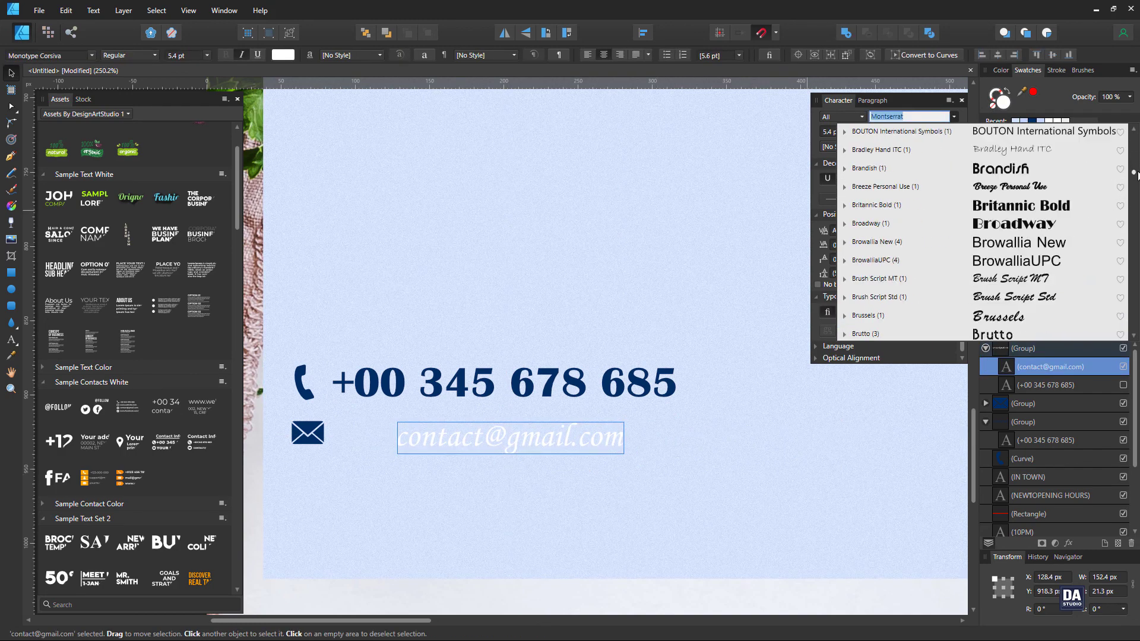
scroll(914, 297, "up", 2)
left_click(902, 315)
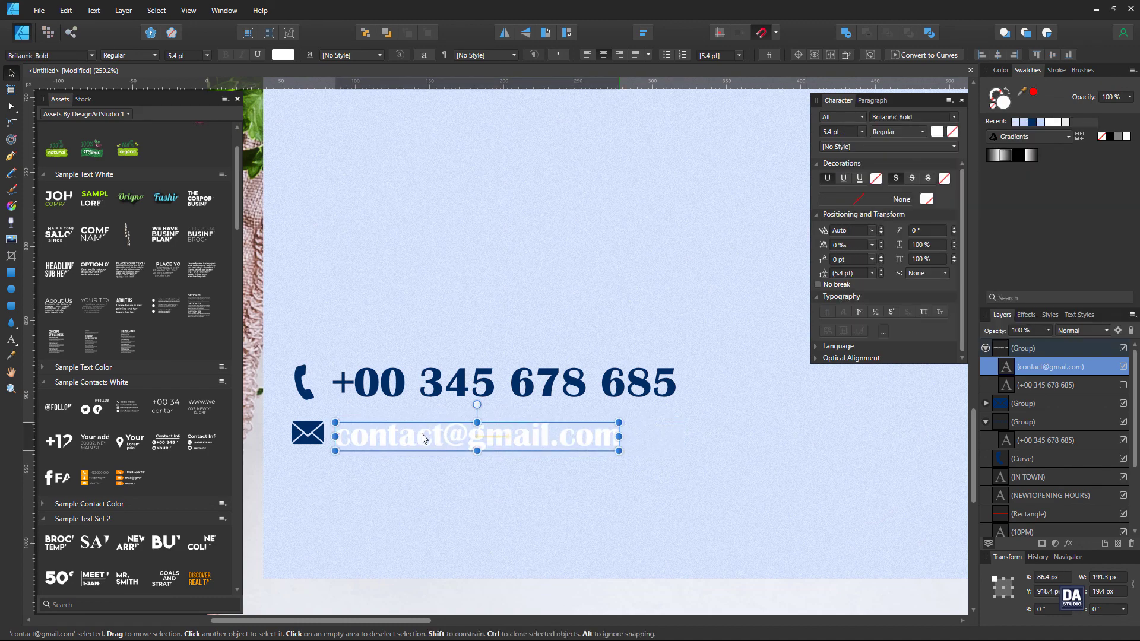
mouse_move(619, 436)
left_mouse_down()
mouse_move(668, 446)
mouse_move(676, 414)
left_mouse_up()
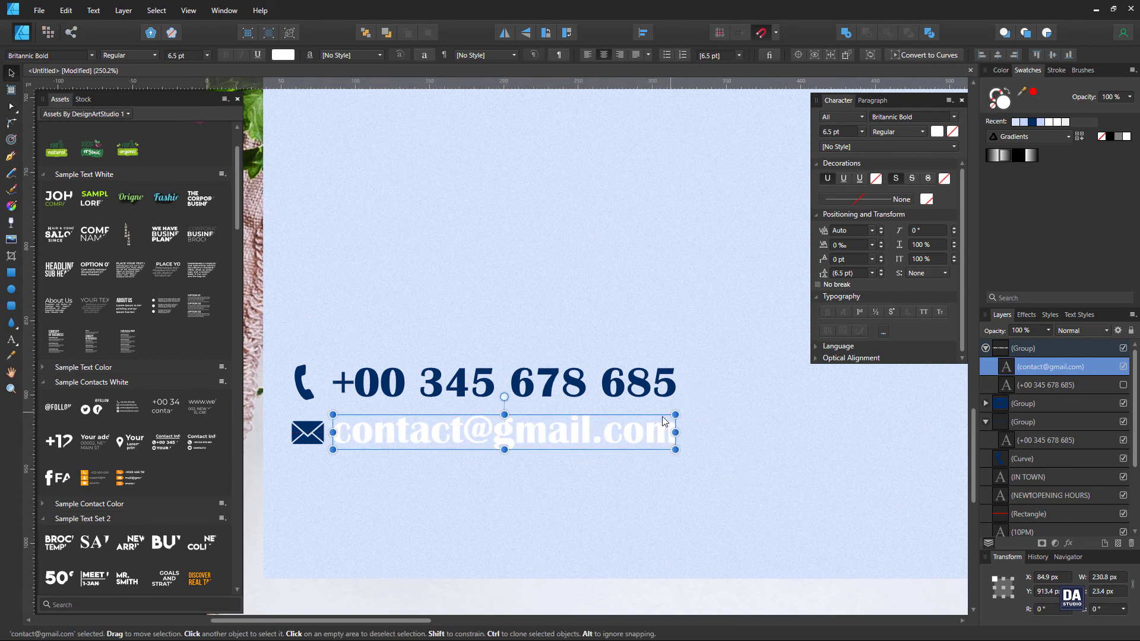
left_click(1037, 122)
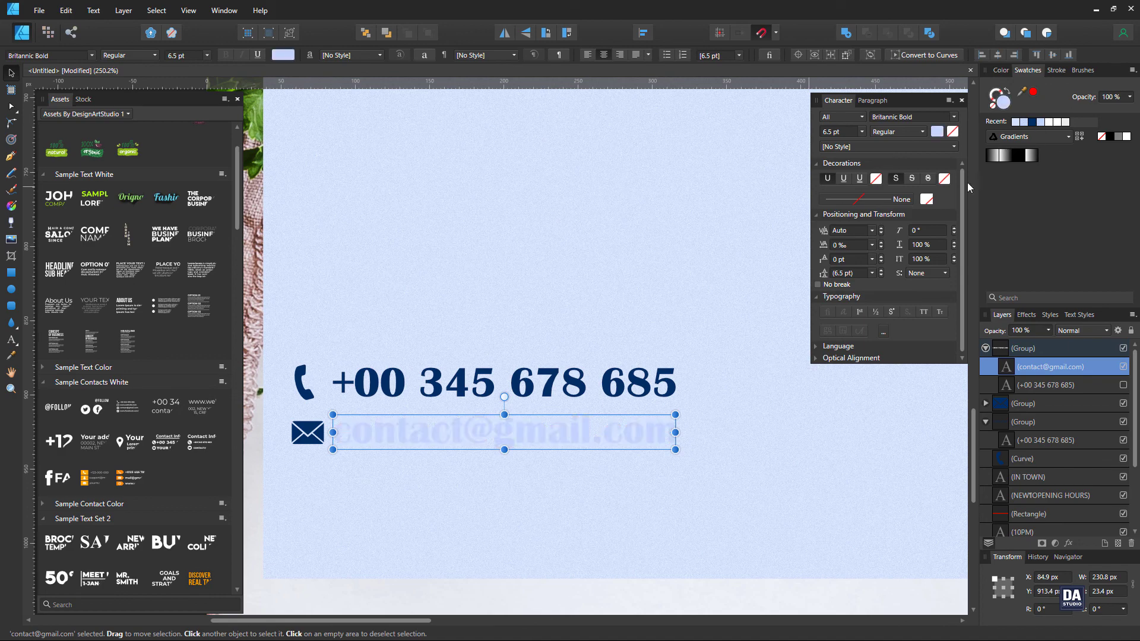
left_click(1032, 122)
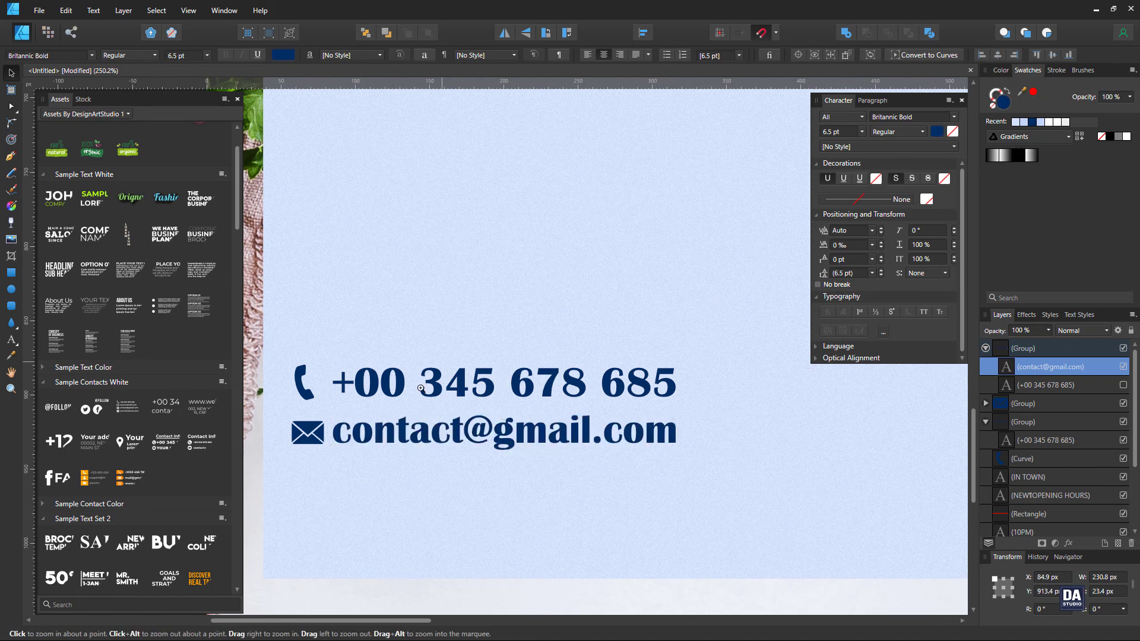
scroll(397, 431, "down", 2)
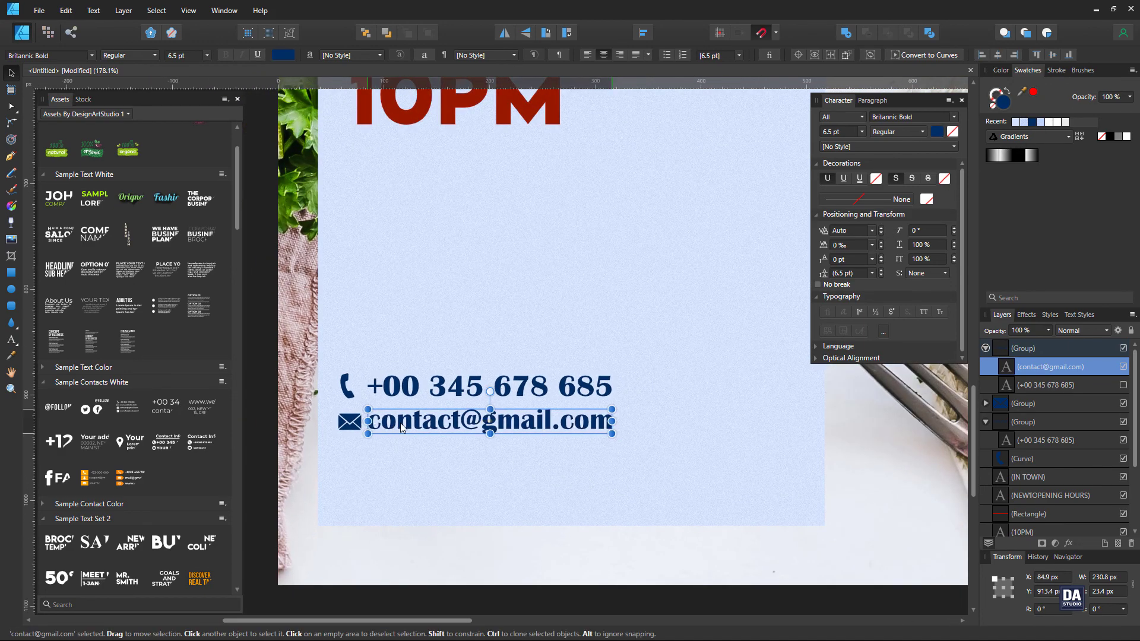
- Shift the contact lines slightly right and rotate the phone icon upright to 0°
left_click_drag(401, 428, 410, 427)
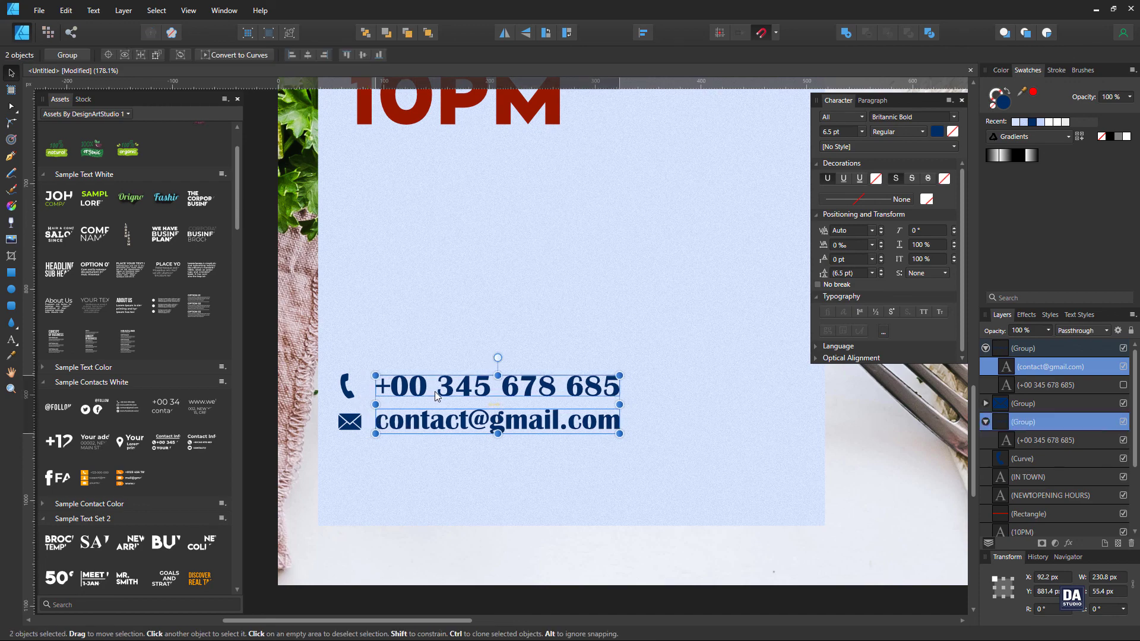
left_click(350, 397)
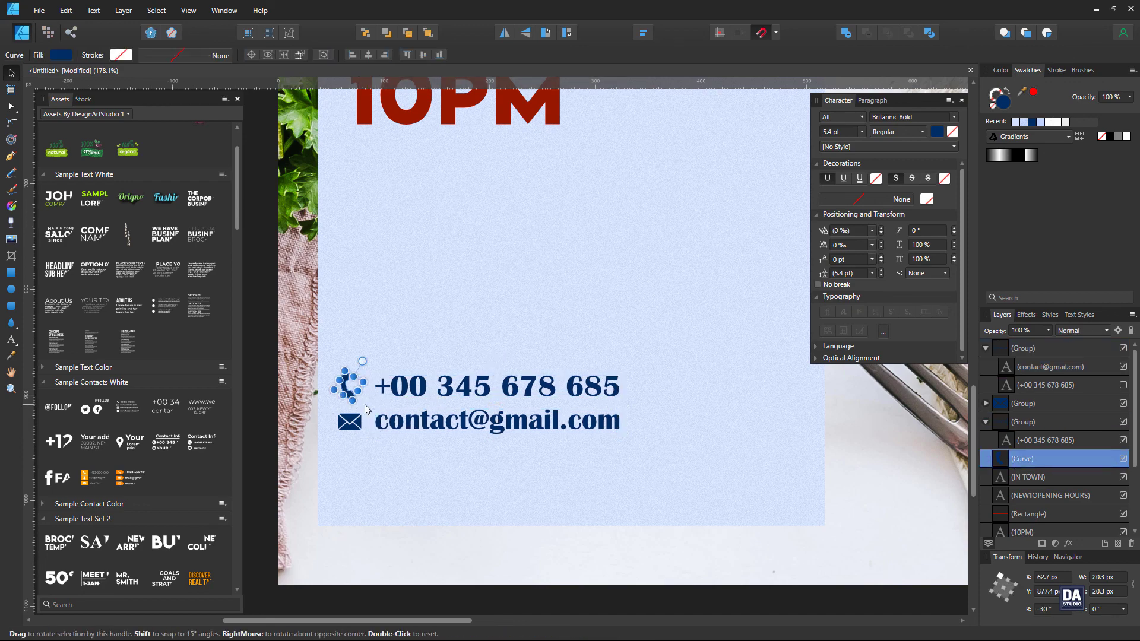
left_click_drag(361, 361, 349, 357)
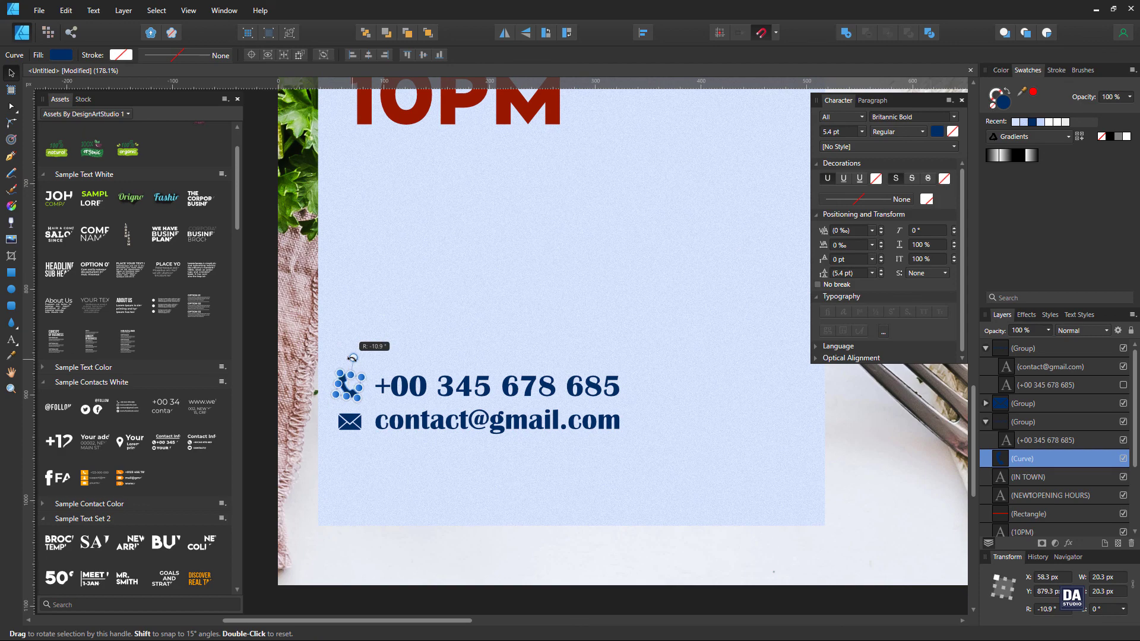
key("ctrl+d")
- Zoom out and move both contact lines with their icons lower on the panel
key("z")
left_click_drag(407, 409, 357, 411)
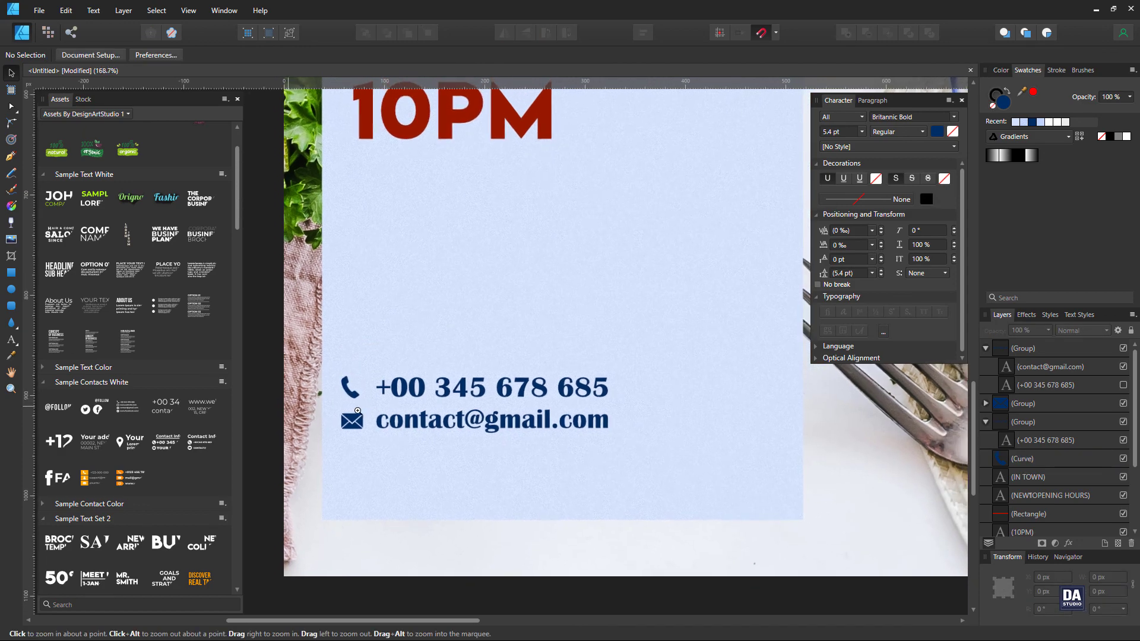
left_click_drag(440, 448, 301, 434)
key("v")
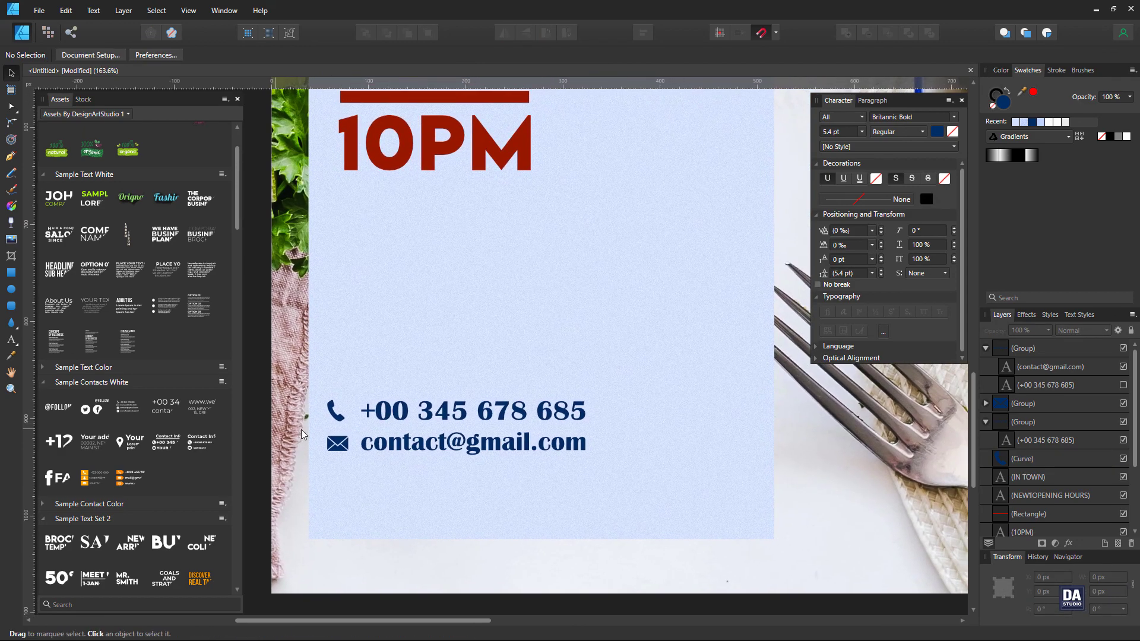
left_click_drag(257, 397, 619, 479)
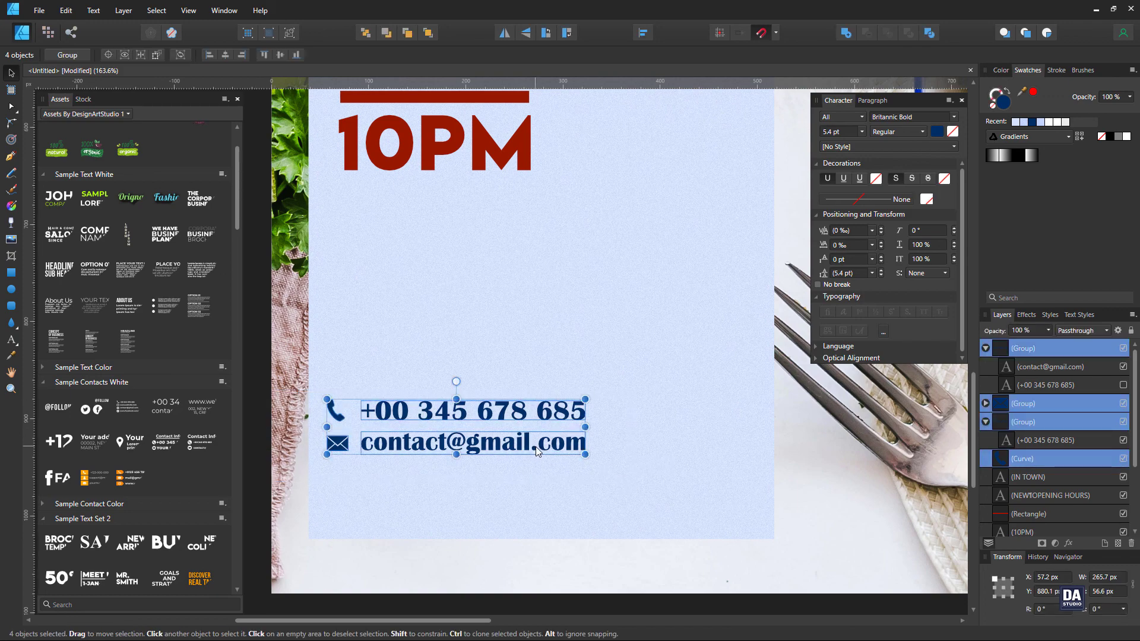
left_click_drag(536, 446, 533, 505)
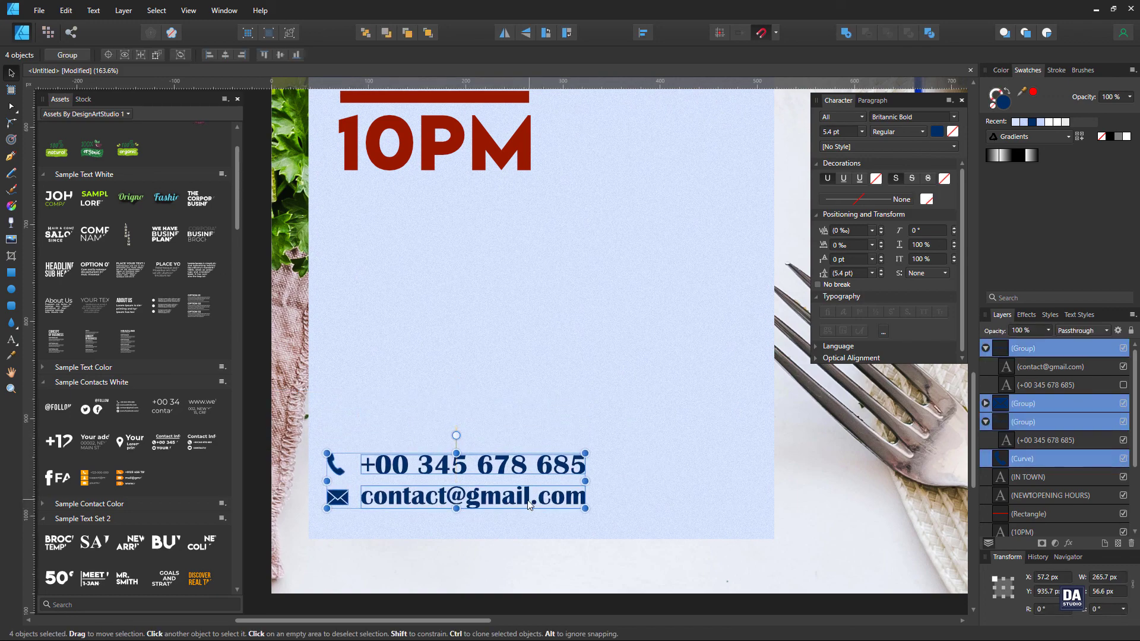
- Place an orange SHOP NOW button from Assets > Buttons under the 10PM hours
scroll(209, 462, "down", 3)
scroll(209, 459, "down", 3)
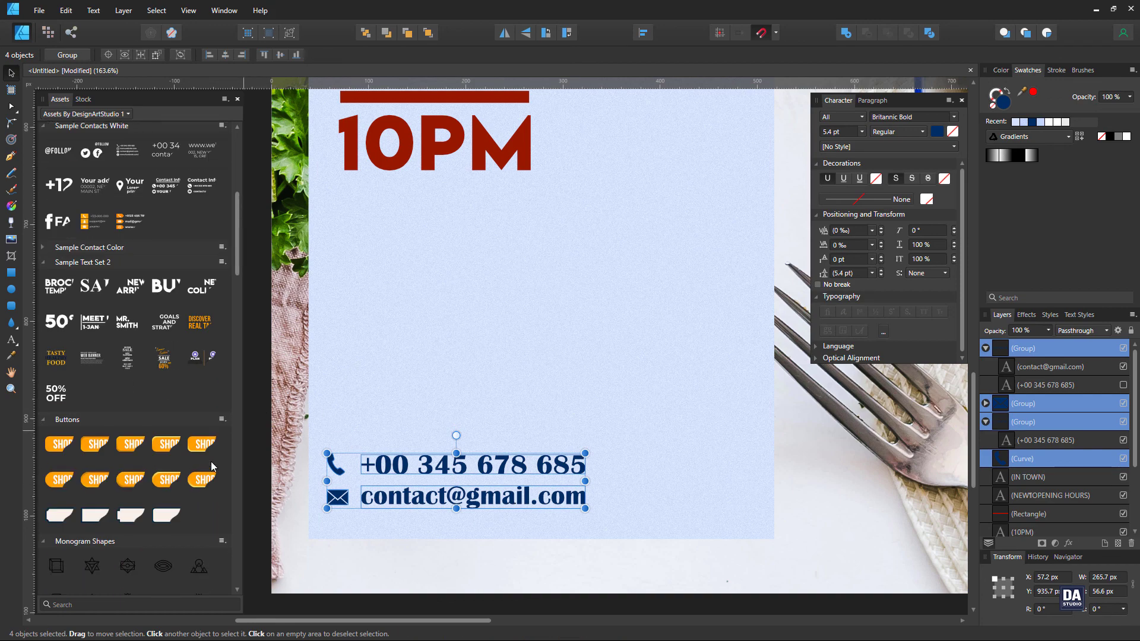
scroll(87, 400, "down", 2)
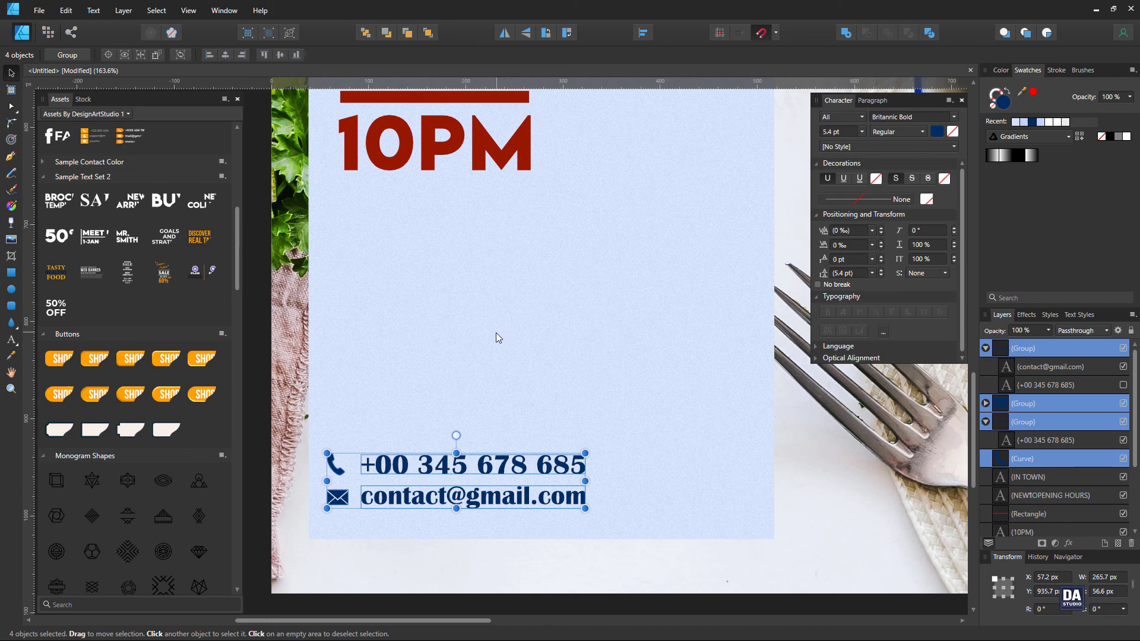
mouse_move(125, 407)
left_mouse_down()
mouse_move(579, 380)
mouse_move(540, 341)
left_mouse_up()
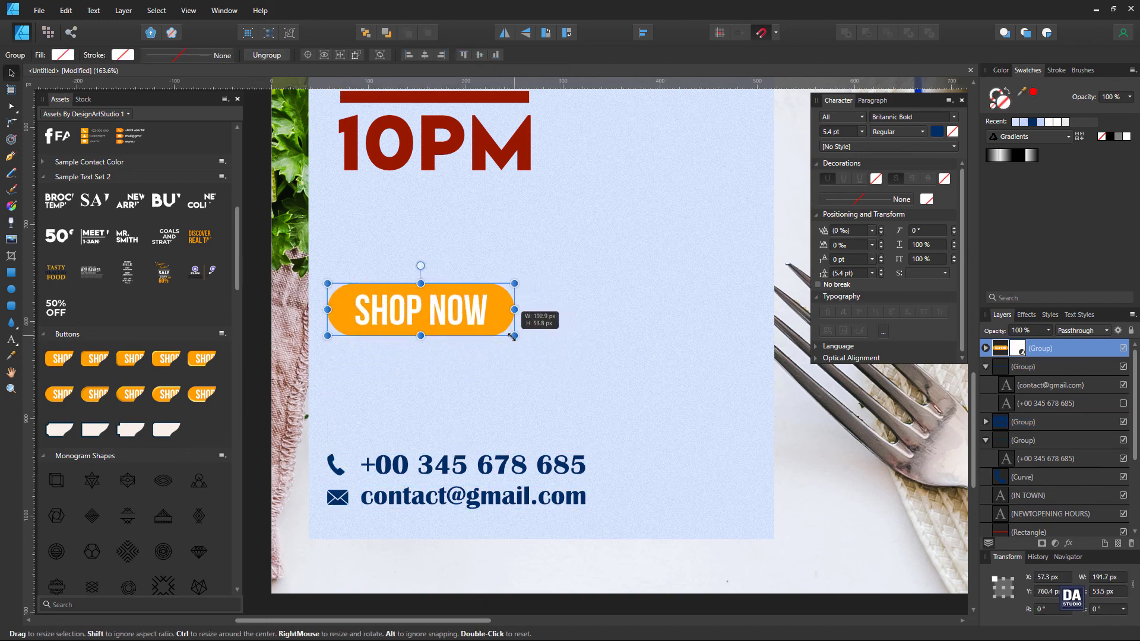
scroll(492, 404, "down", 2)
- Change the button text from SHOP NOW to ORDER NOW
scroll(492, 404, "down", 3)
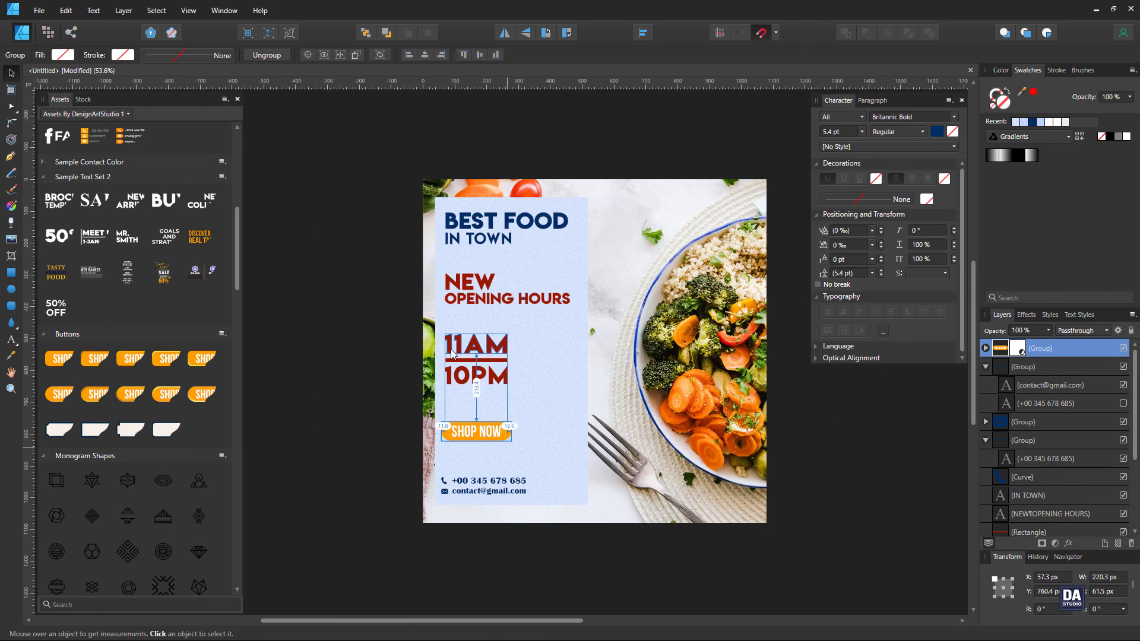
scroll(471, 426, "up", 3)
scroll(456, 456, "up", 2)
double_click(454, 452)
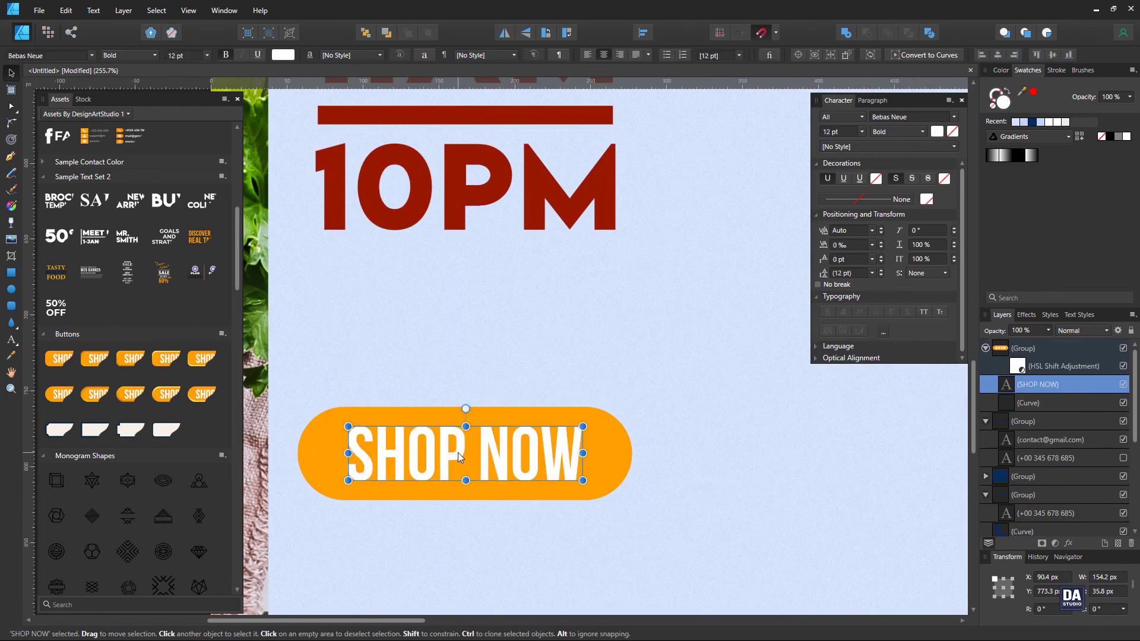
left_click_drag(466, 452, 358, 449)
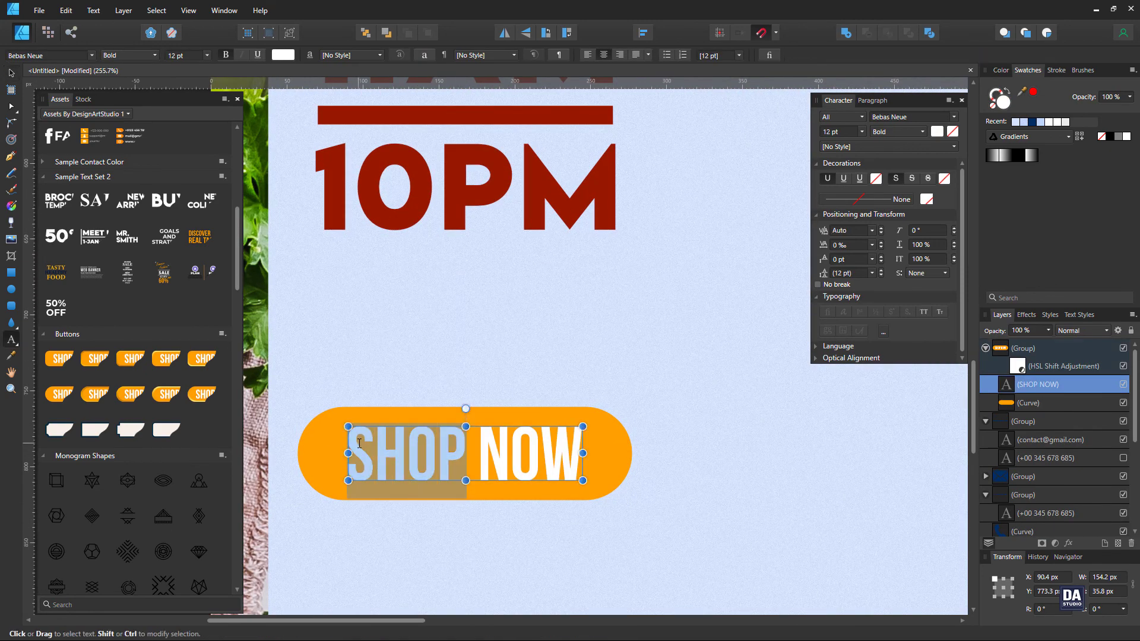
type("ORDER")
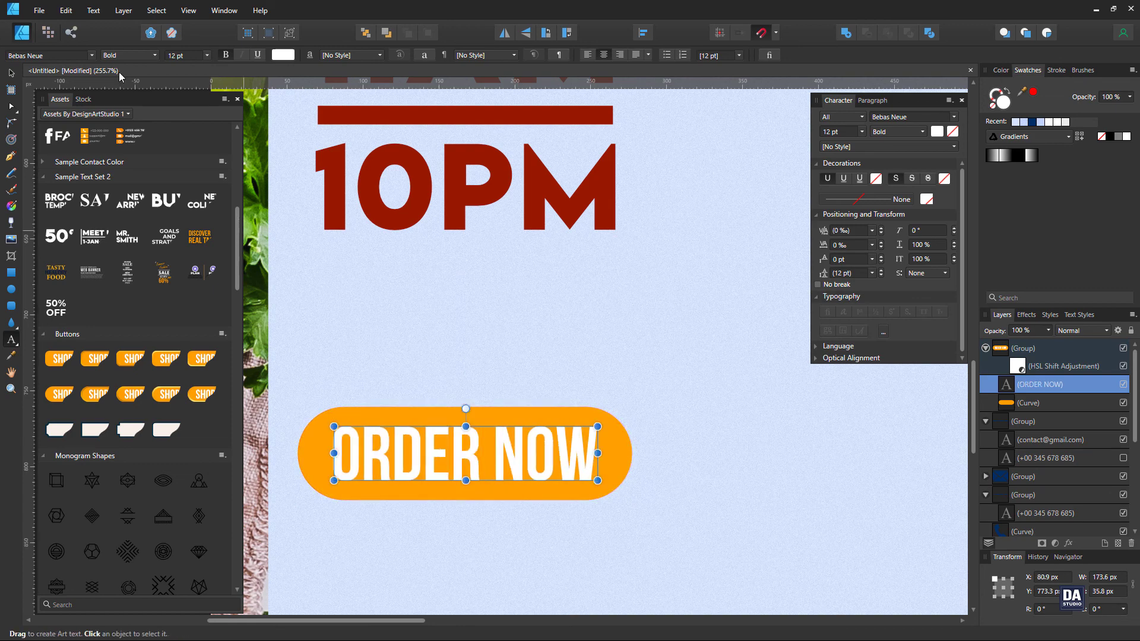
left_click(13, 75)
- Fill the button shape with the dark red sampled from the 10PM text
scroll(411, 428, "down", 3)
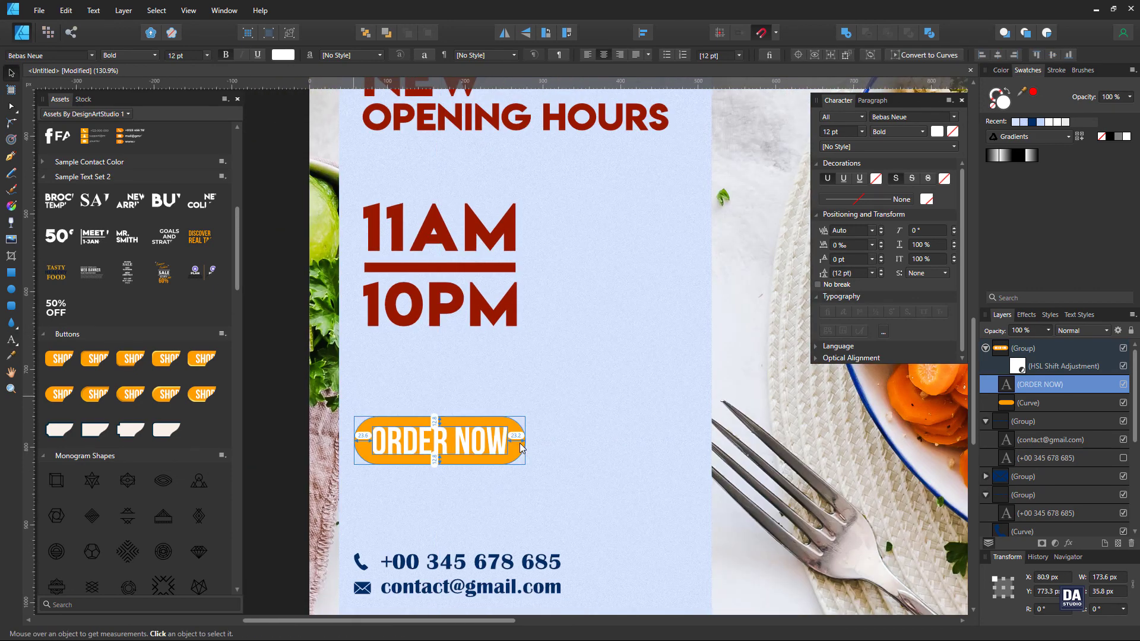
left_click(526, 445)
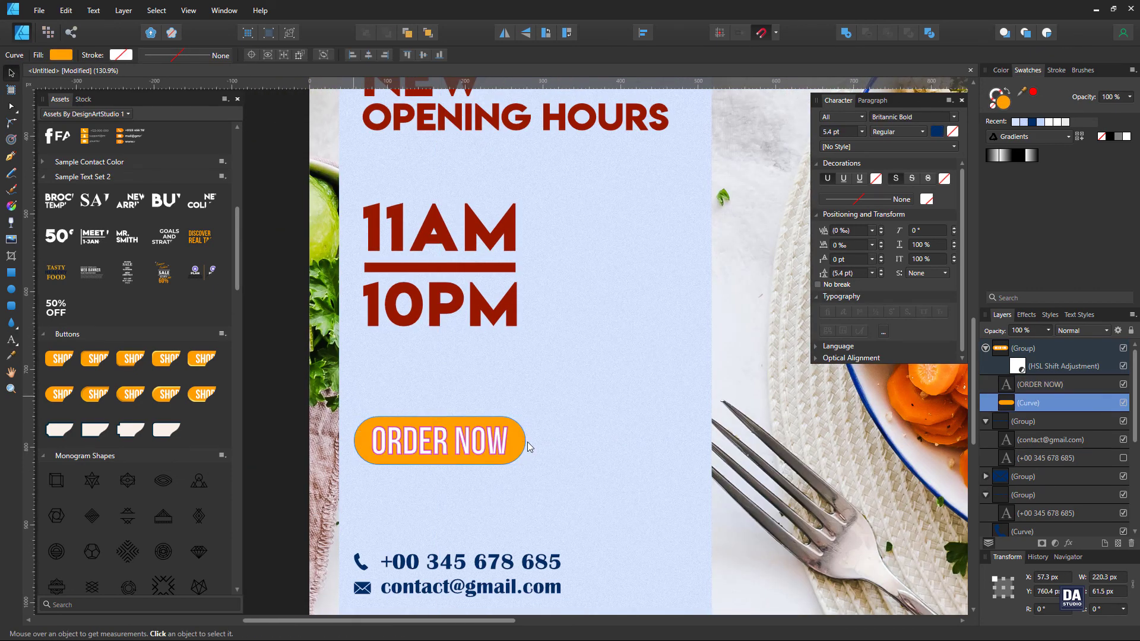
left_click(1008, 74)
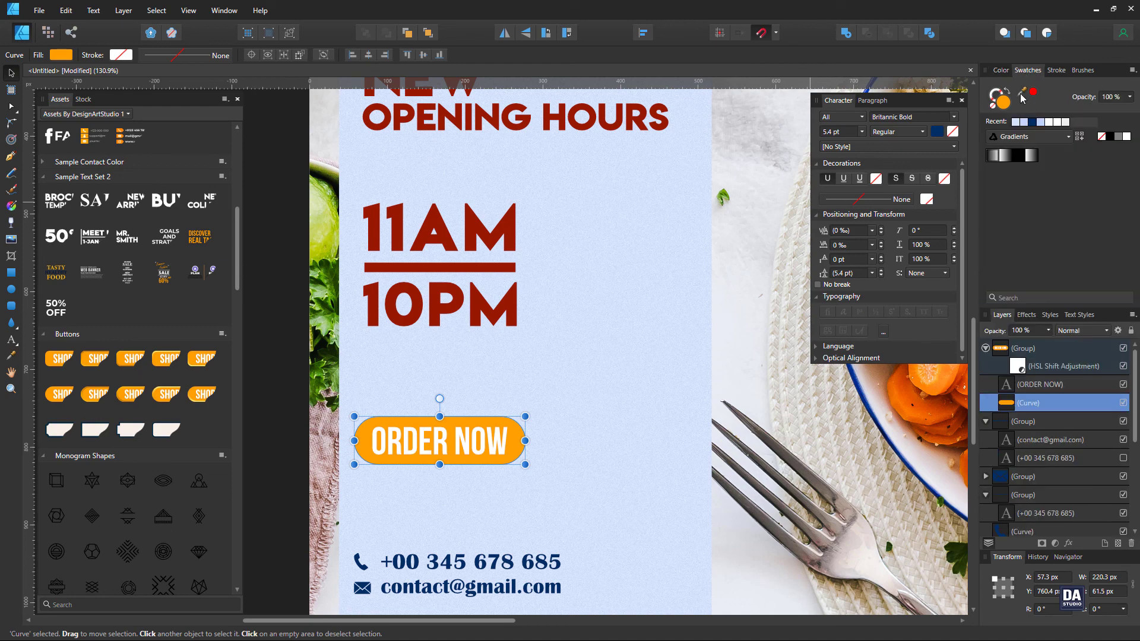
left_click_drag(1023, 95, 511, 296)
left_click(1033, 93)
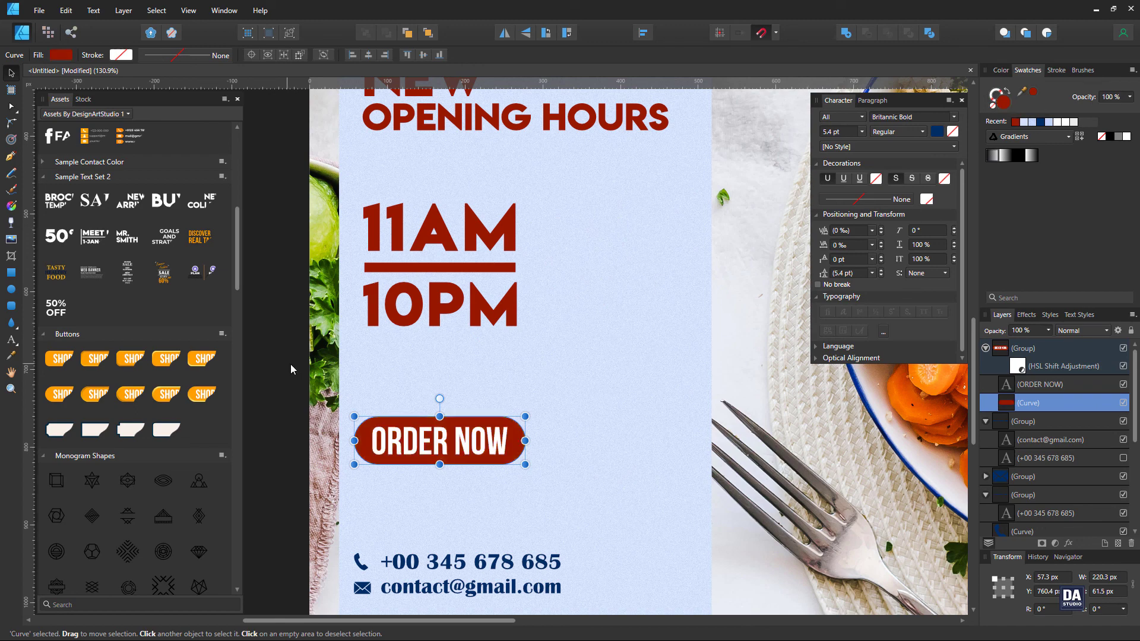
- Slightly enlarge the phone and e-mail contact group, then zoom to fit the poster
left_click(297, 455)
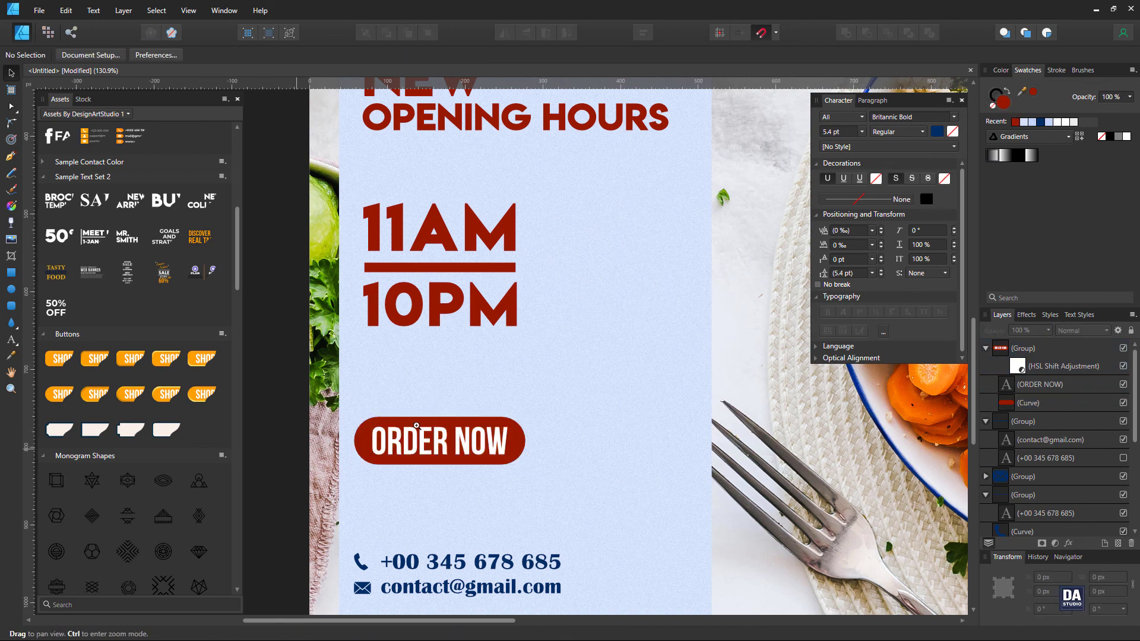
scroll(356, 386, "down", 3)
left_click_drag(501, 356, 424, 415)
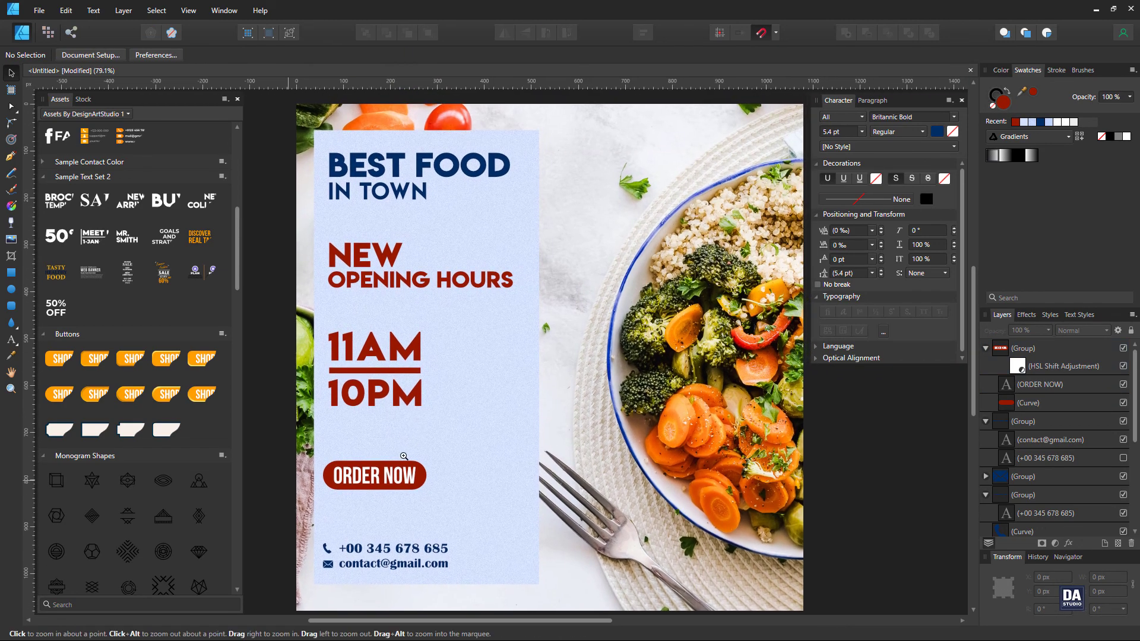
scroll(421, 439, "up", 3)
left_click_drag(420, 458, 419, 458)
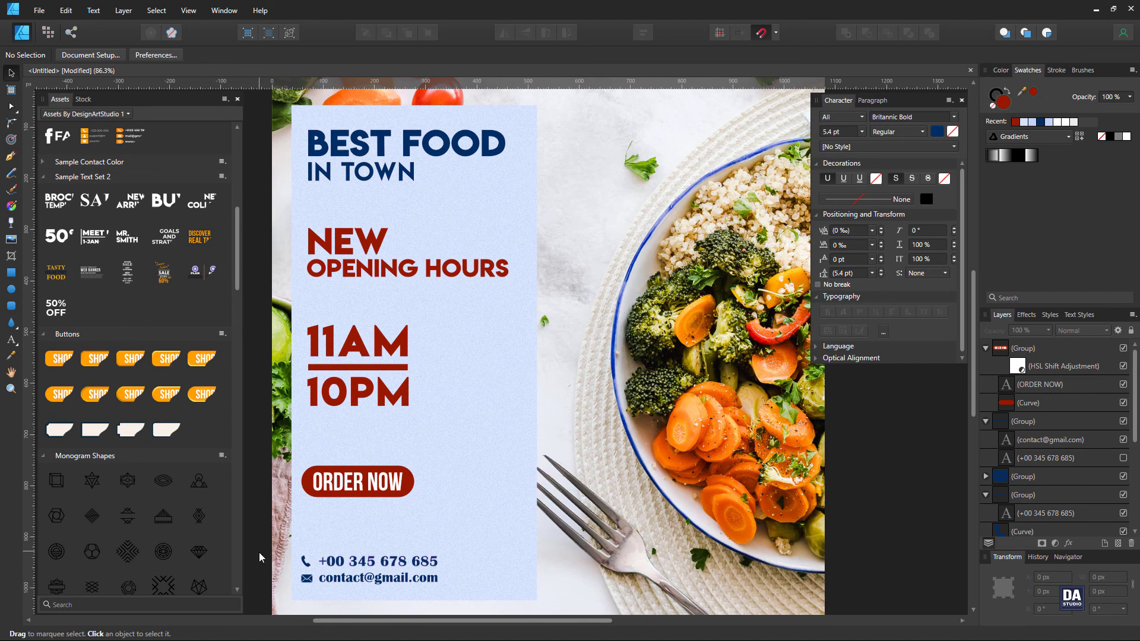
mouse_move(260, 557)
left_mouse_down()
mouse_move(481, 567)
mouse_move(473, 548)
left_mouse_up()
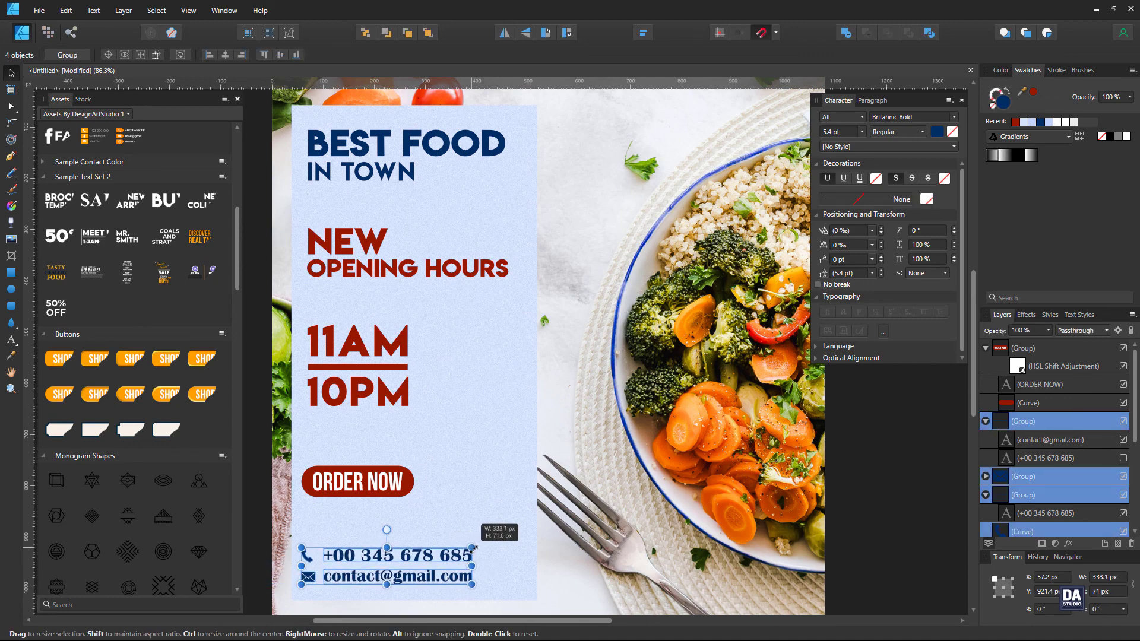
key("z")
key("ctrl+d")
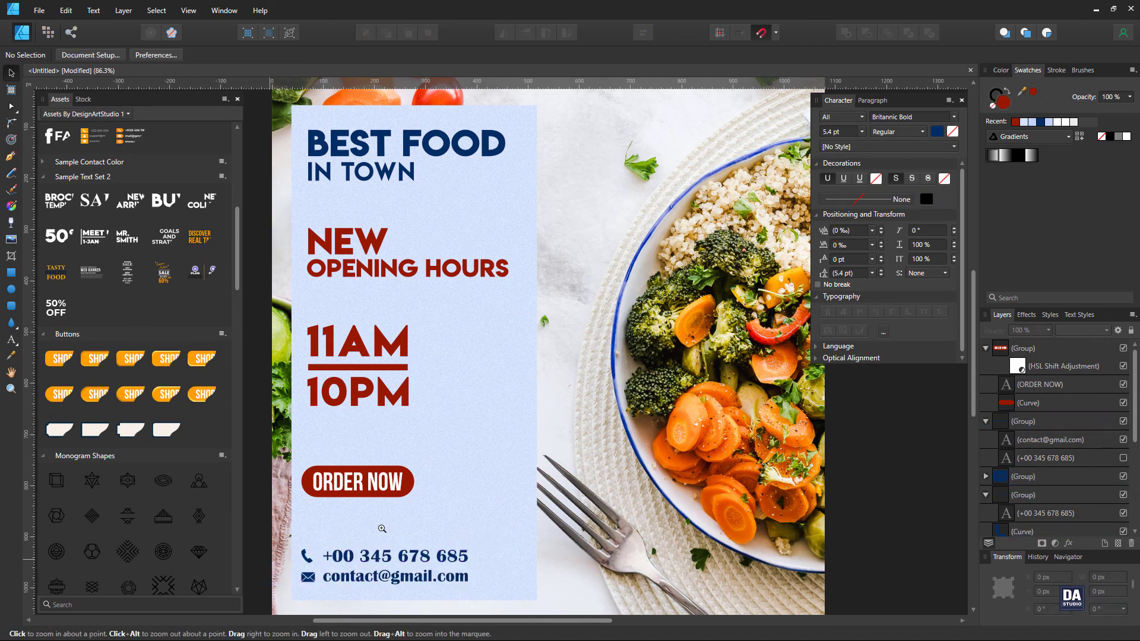
mouse_move(382, 528)
left_mouse_down()
mouse_move(357, 505)
mouse_move(361, 490)
left_mouse_up()
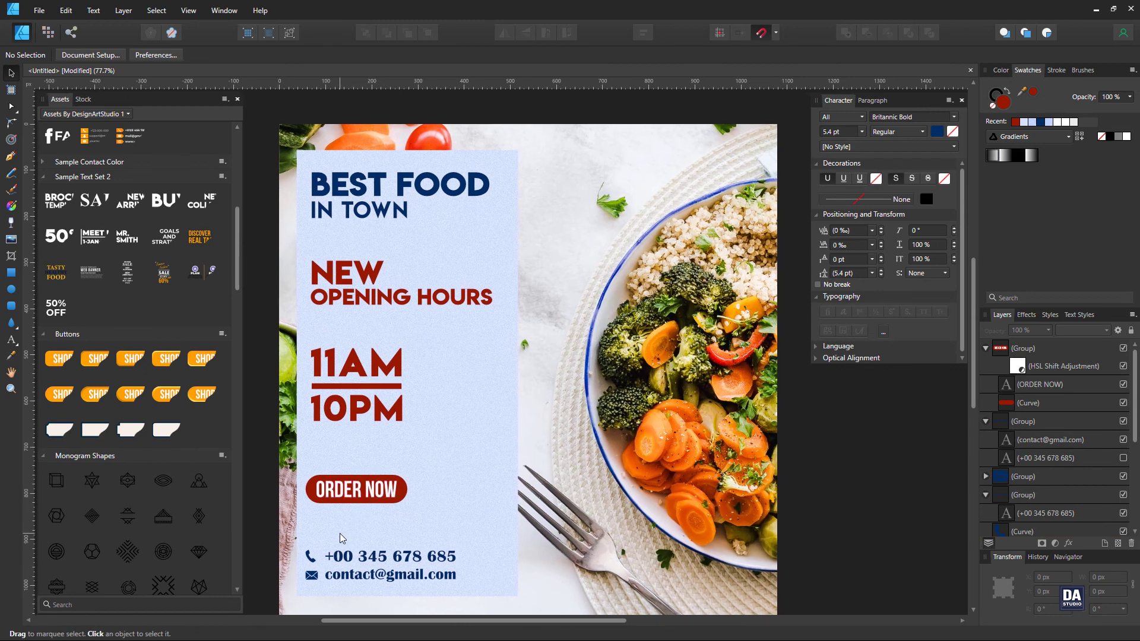
- Place and enlarge a Half Tone dot ring from the Logo Design Kit assets
scroll(187, 391, "up", 3)
scroll(178, 386, "up", 3)
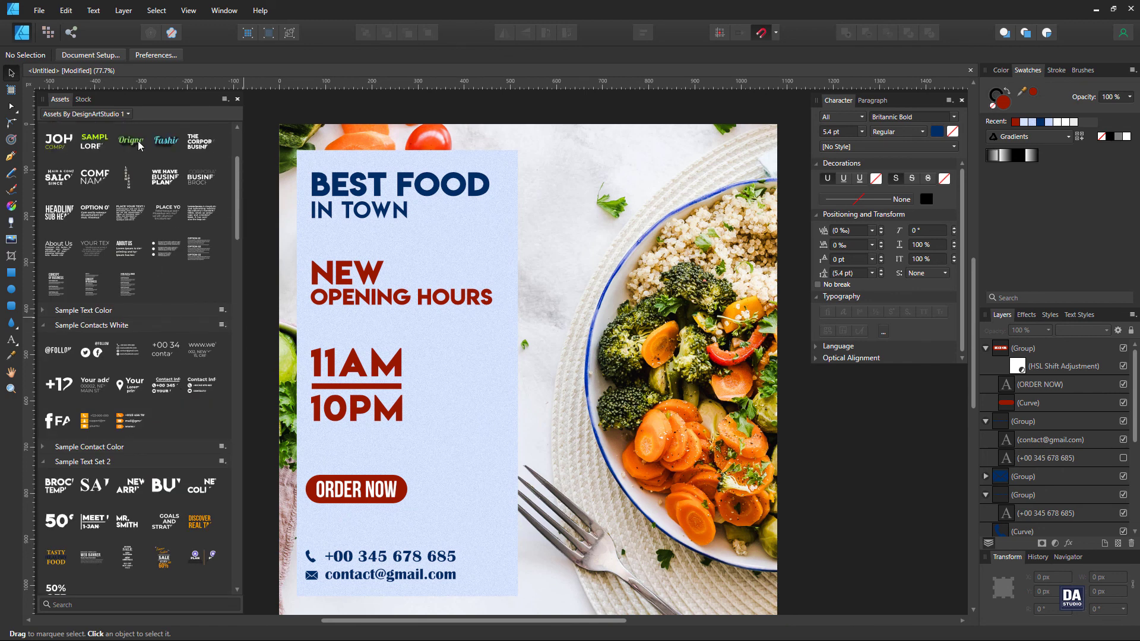
left_click(127, 115)
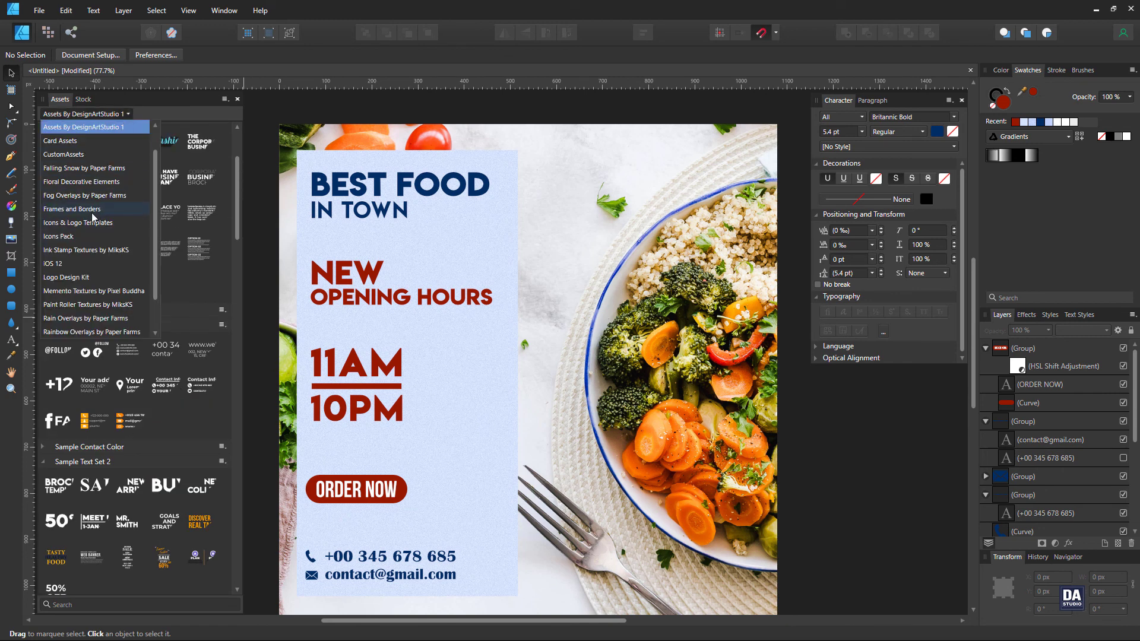
left_click(83, 277)
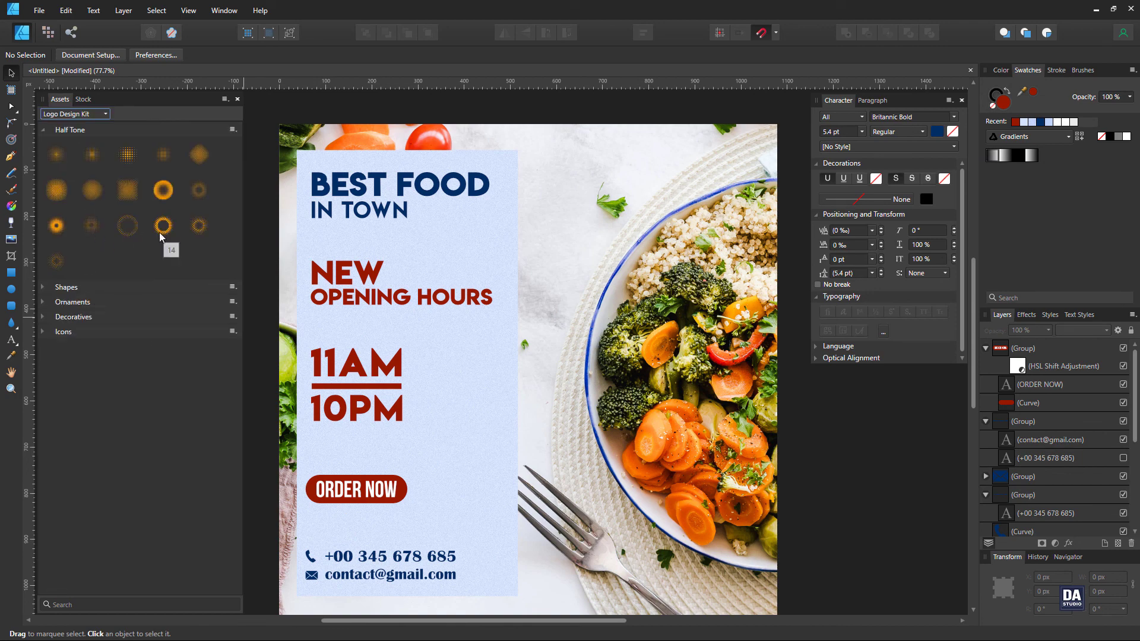
mouse_move(128, 229)
left_mouse_down()
mouse_move(372, 330)
mouse_move(454, 382)
left_mouse_up()
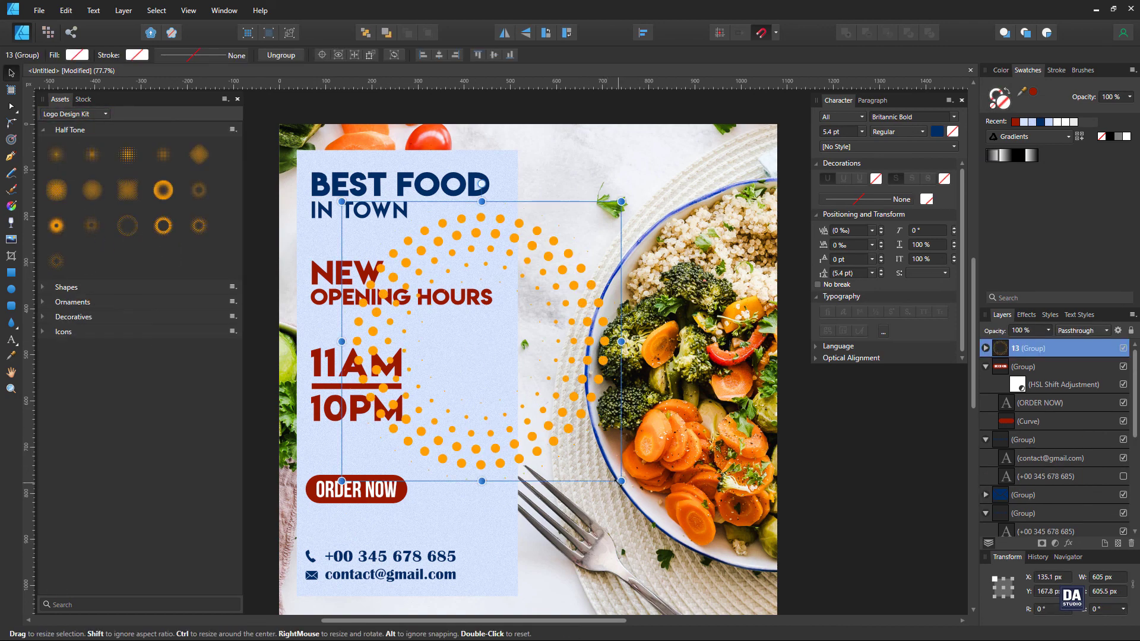
left_click_drag(578, 564, 805, 573)
left_click_drag(743, 534, 601, 488)
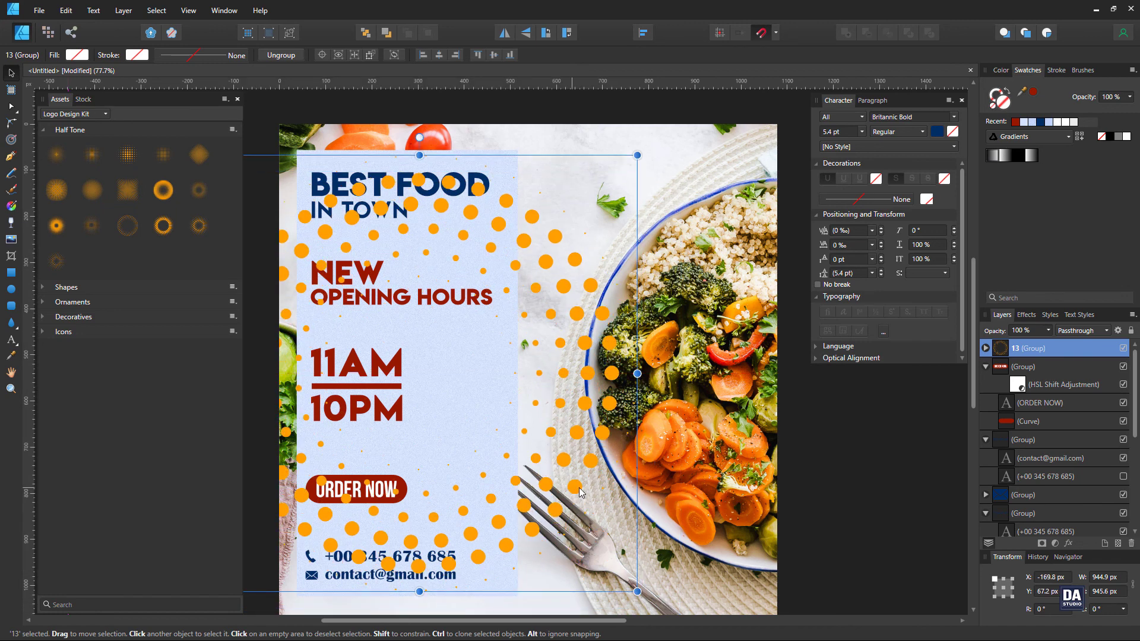
- Move the dot ring behind the light-blue panel at 50% opacity, shifted left
left_click(986, 373)
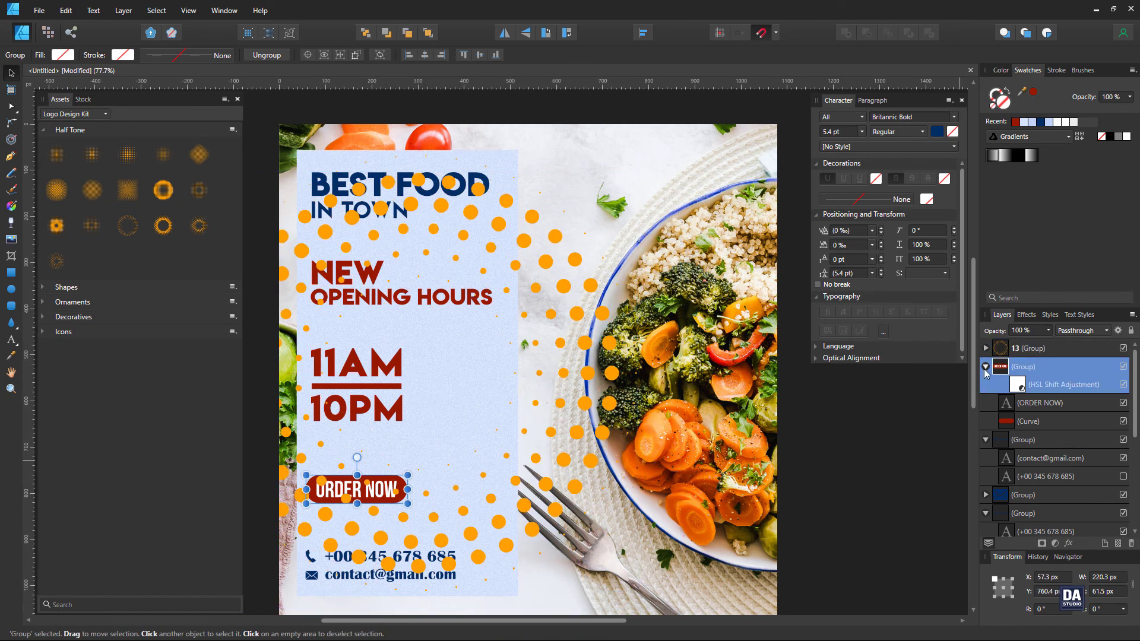
left_click(985, 368)
left_click(986, 422)
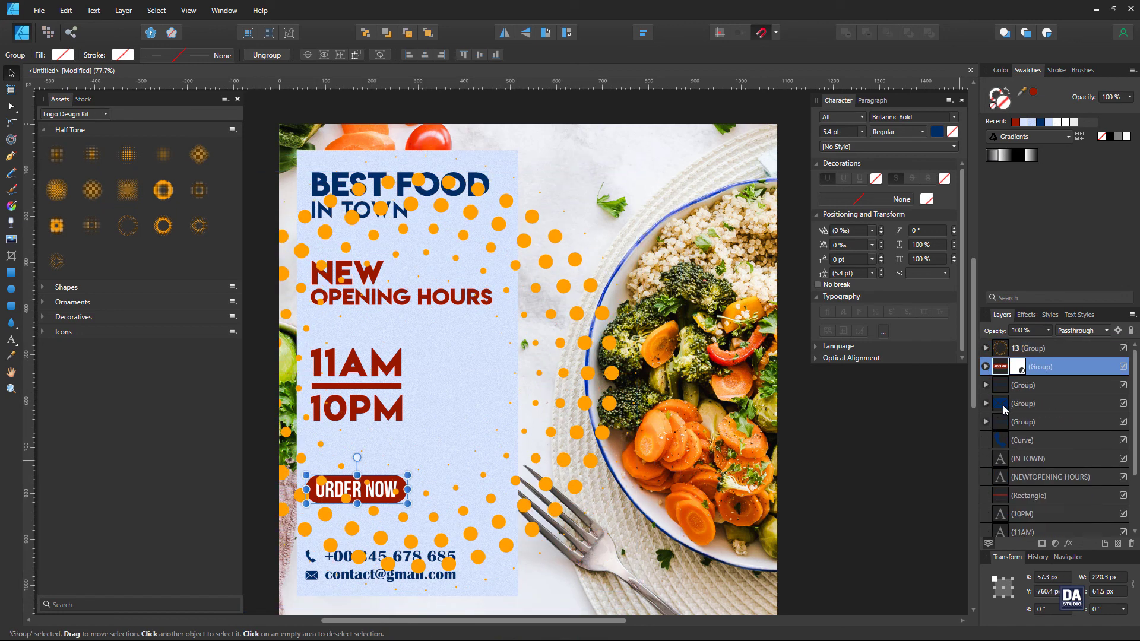
left_click_drag(1063, 355, 1069, 526)
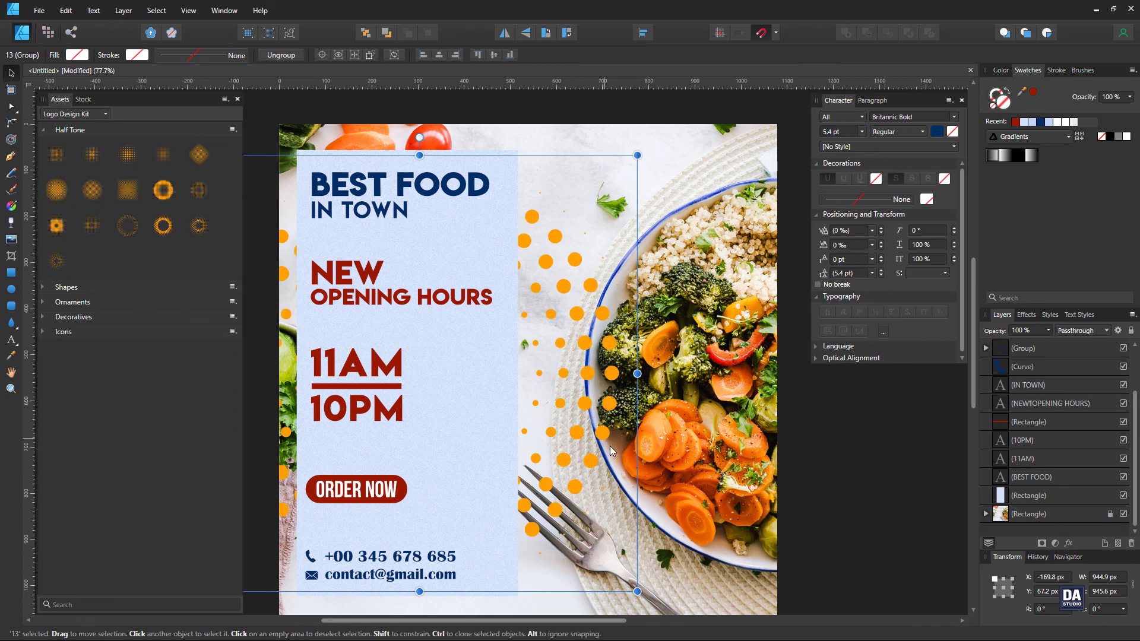
mouse_move(593, 457)
left_mouse_down()
mouse_move(564, 460)
mouse_move(596, 459)
left_mouse_up()
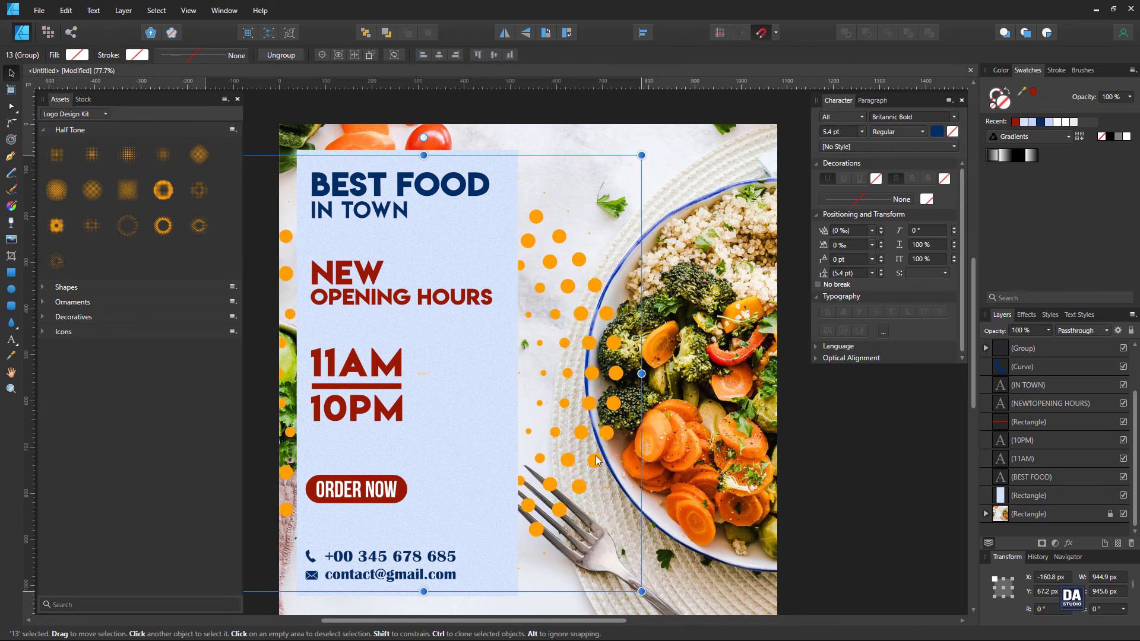
mouse_move(1048, 349)
left_mouse_down()
mouse_move(991, 352)
mouse_move(1008, 351)
left_mouse_up()
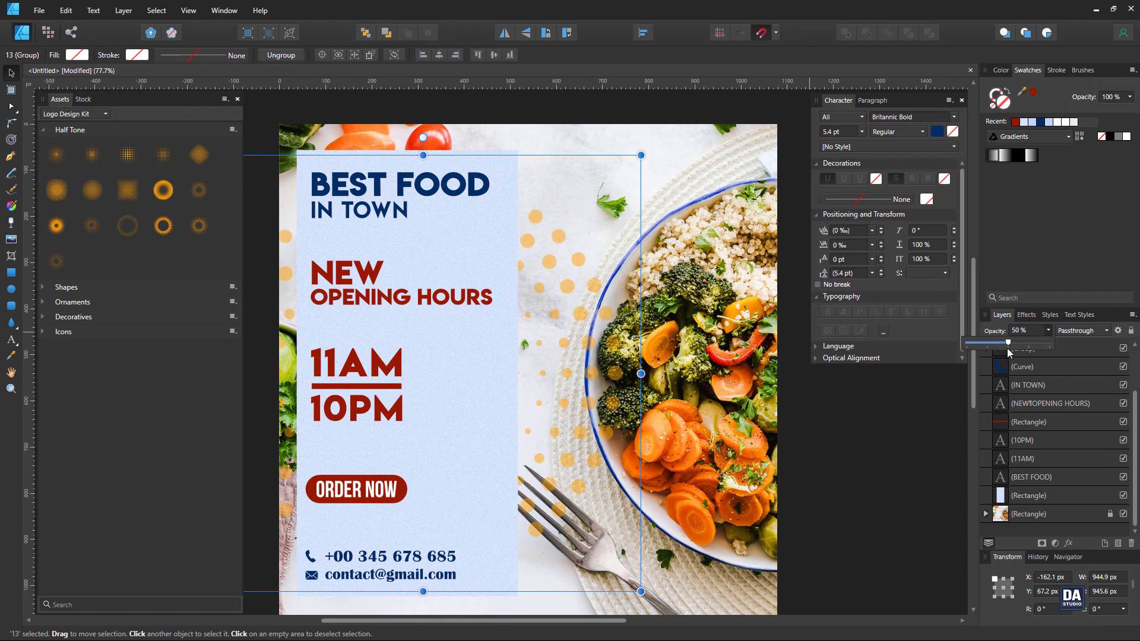
- Colour the halftone dots dark red, shift them about 15 px left and set opacity 100%
left_click(1001, 70)
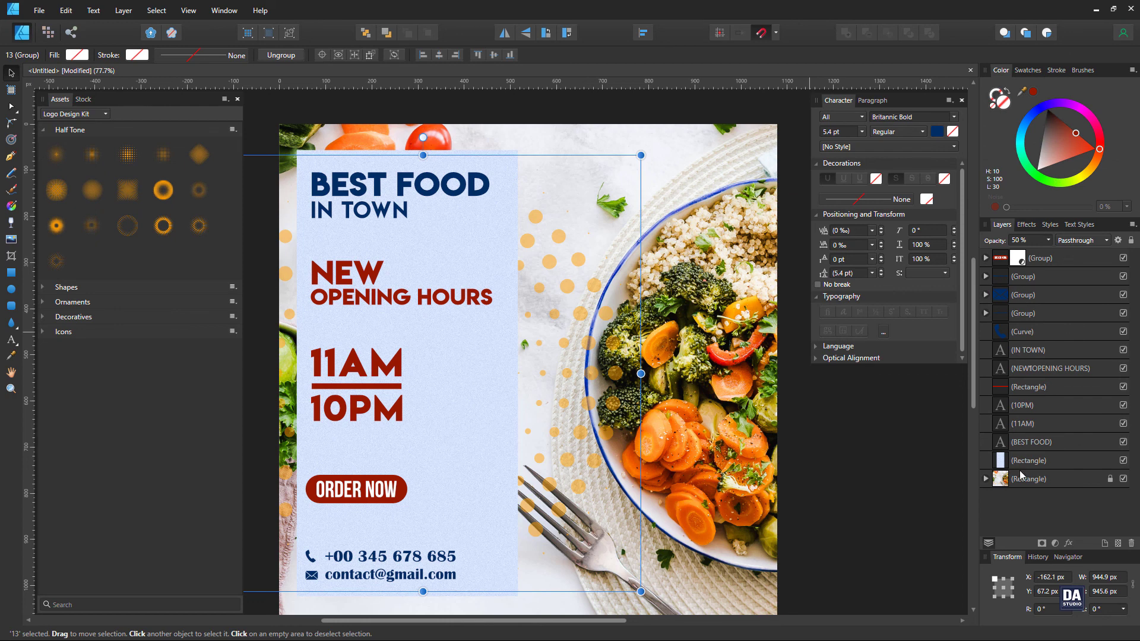
left_click(986, 479)
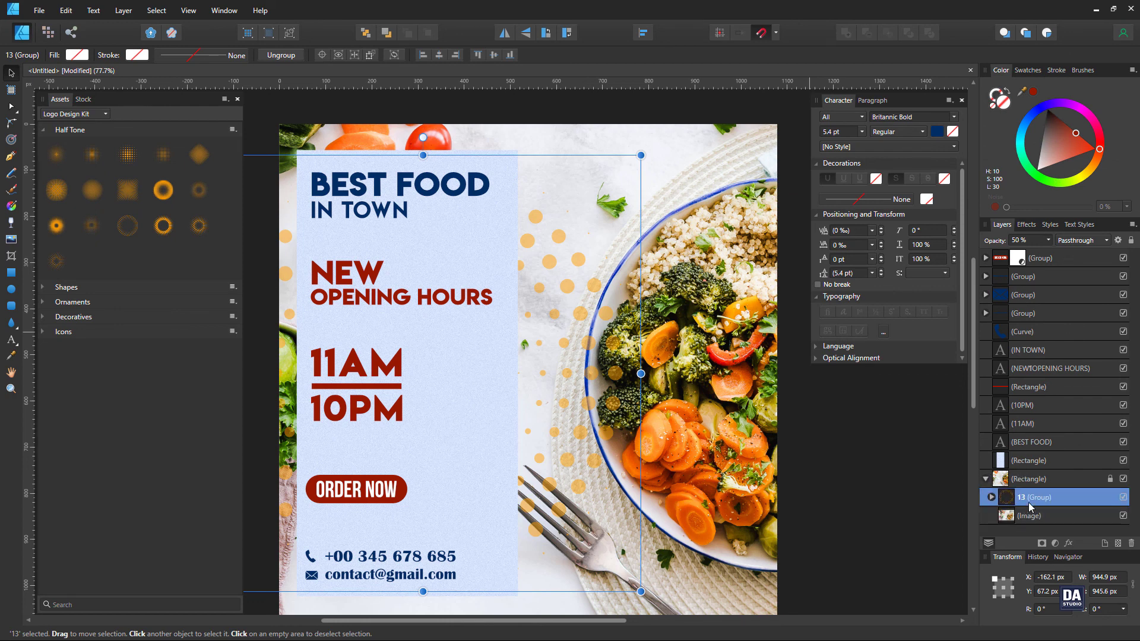
left_click(991, 498)
left_click_drag(1100, 152, 1103, 134)
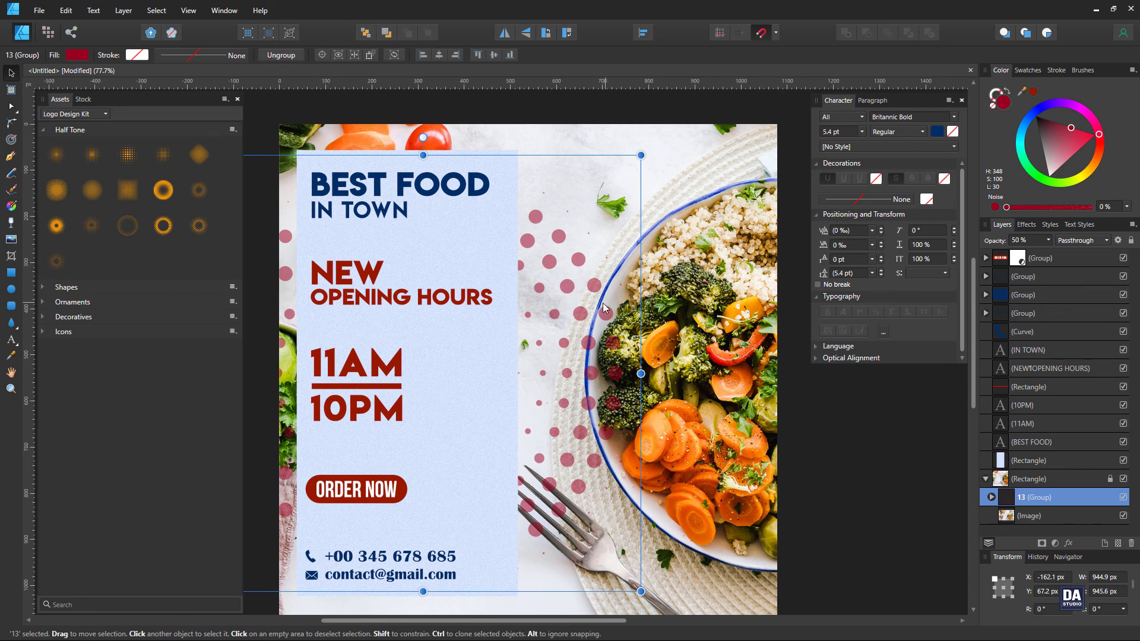
left_click_drag(599, 303, 591, 303)
left_click(1048, 239)
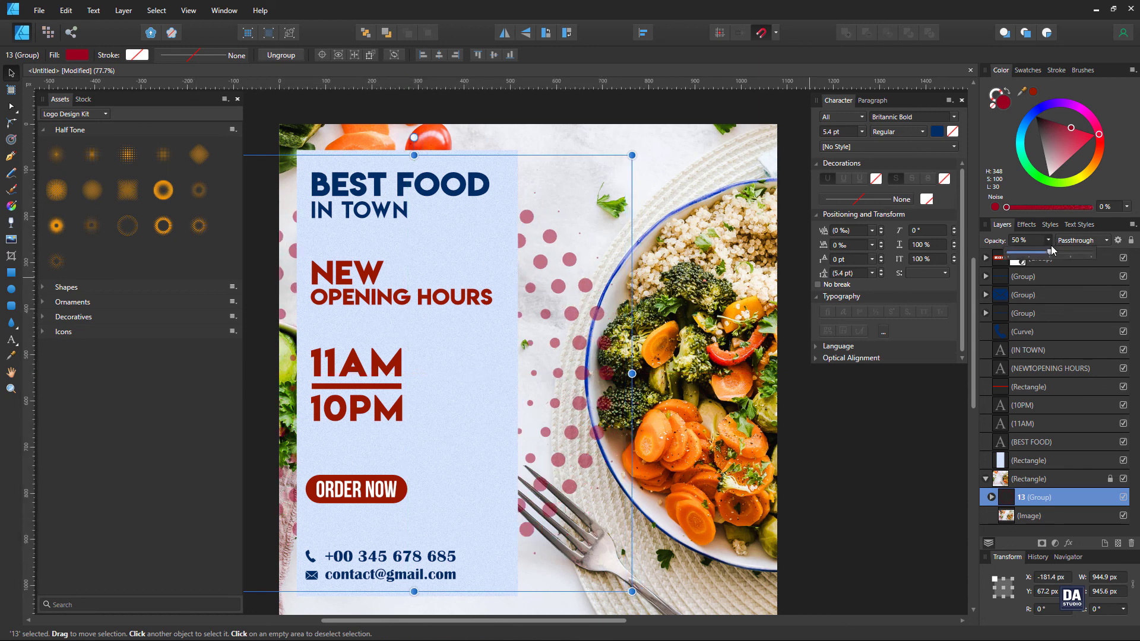
mouse_move(1051, 252)
left_mouse_down()
mouse_move(1102, 251)
mouse_move(1071, 259)
left_mouse_up()
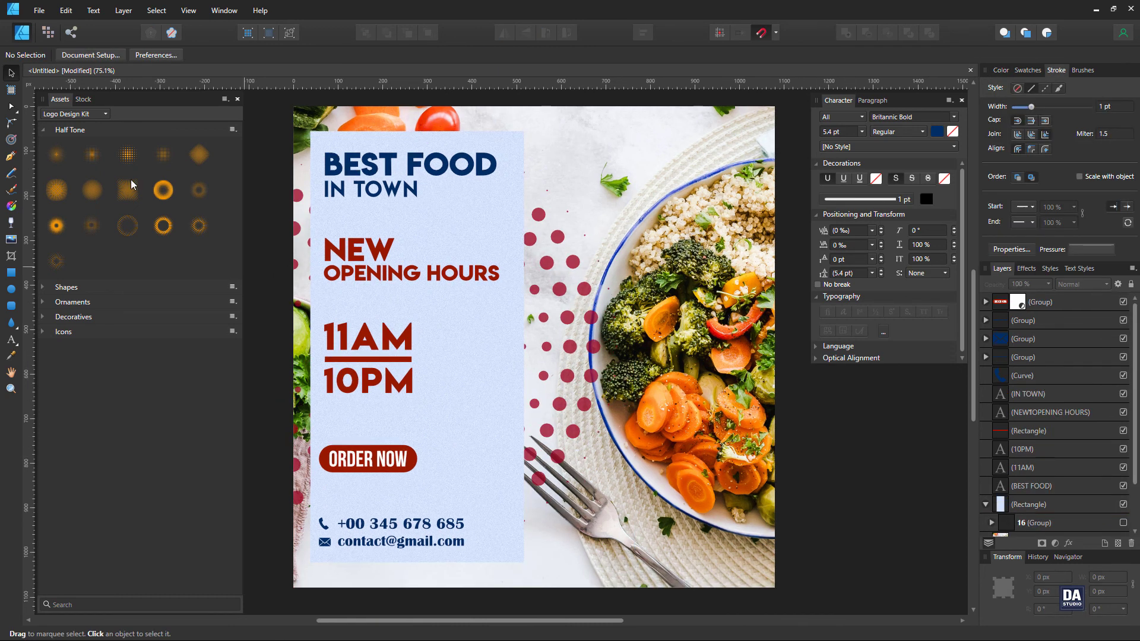
- Place a Sample Logo from the Assets By DesignArtStudio 1 pack, scaled into the top-right corner
left_click(89, 114)
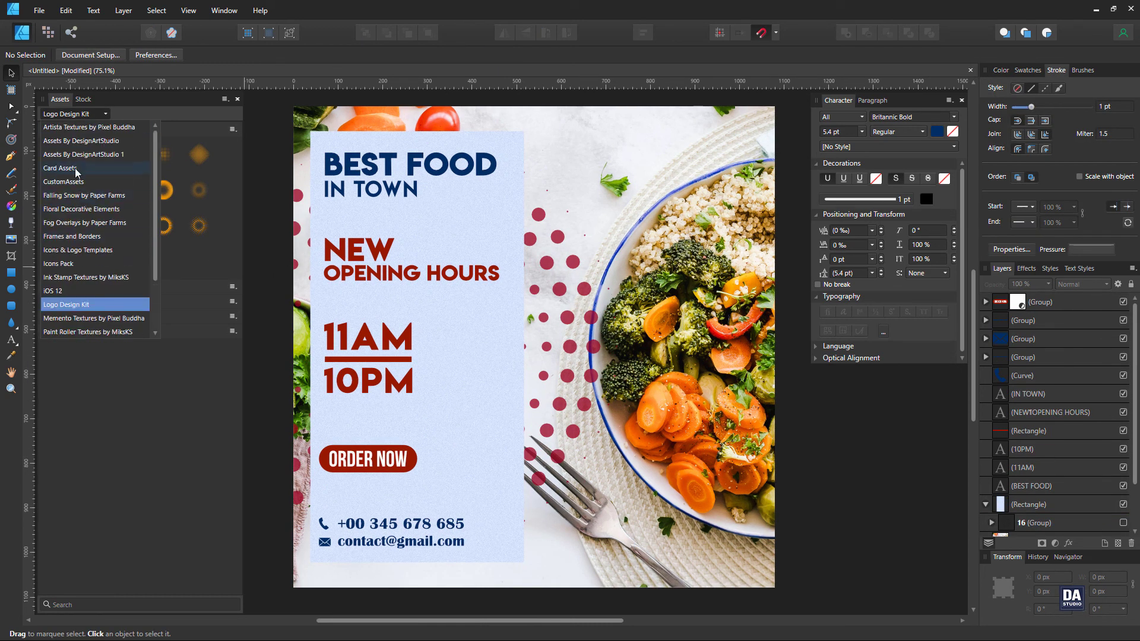
left_click(78, 154)
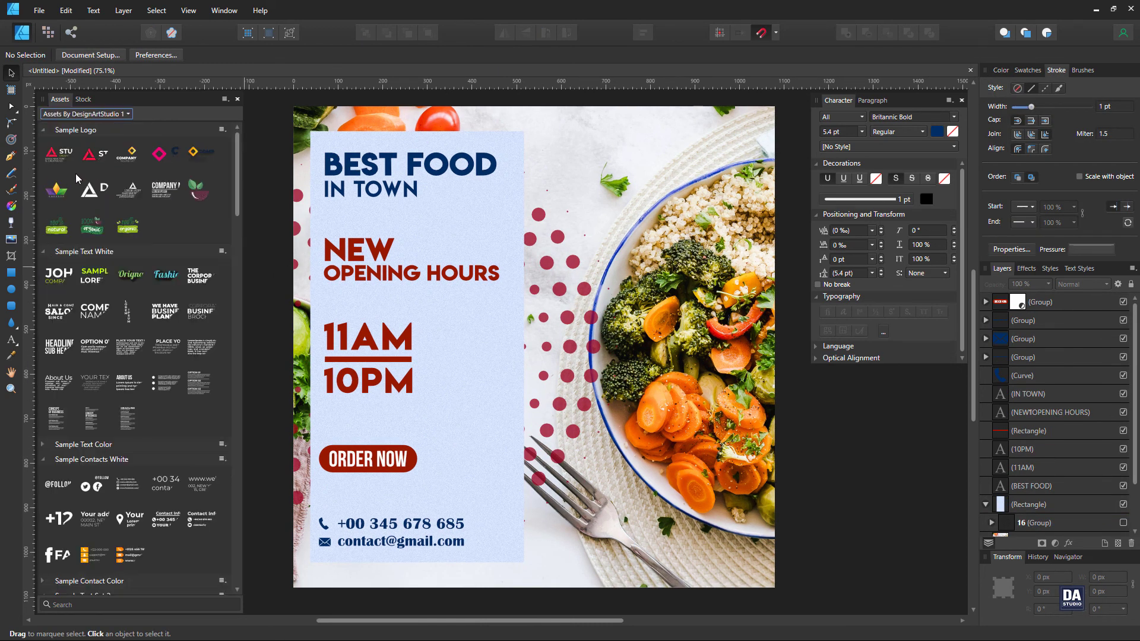
left_click_drag(95, 190, 530, 211)
mouse_move(600, 229)
left_mouse_down()
mouse_move(501, 201)
mouse_move(743, 131)
left_mouse_up()
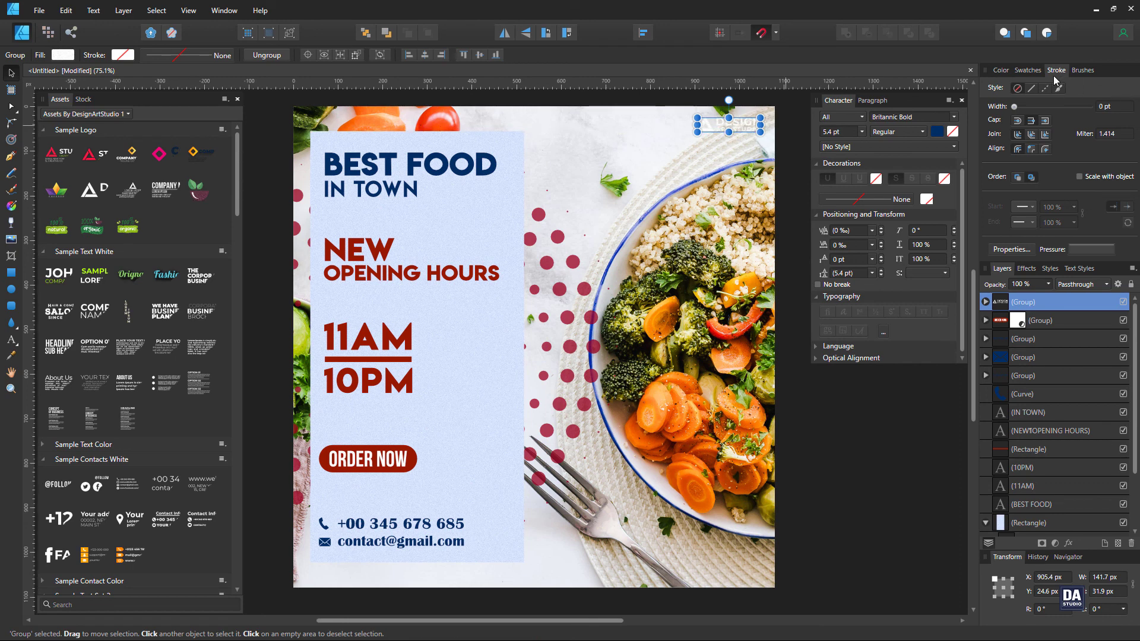
- Colour the logo with a dark swatch and check it in the top-right corner
left_click(1028, 70)
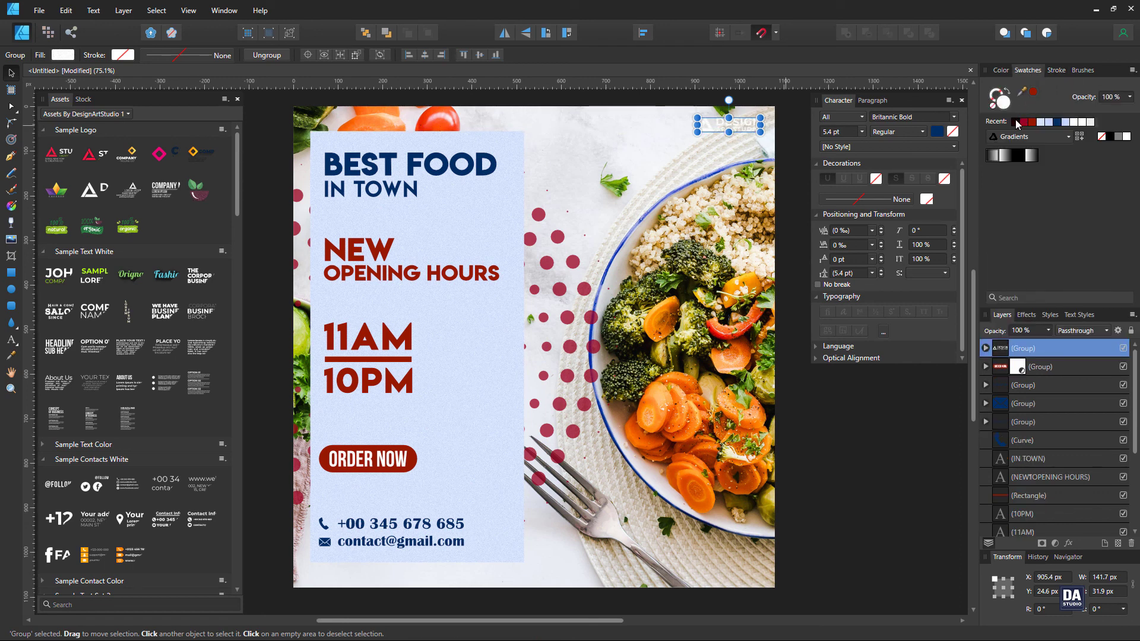
left_click(1015, 121)
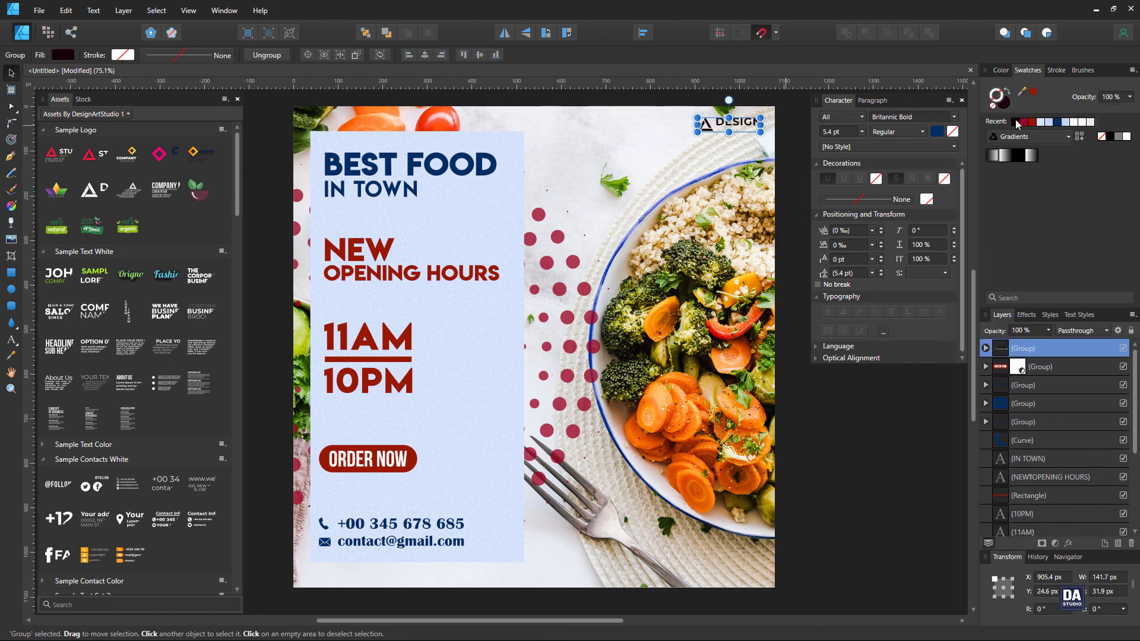
left_click(828, 434)
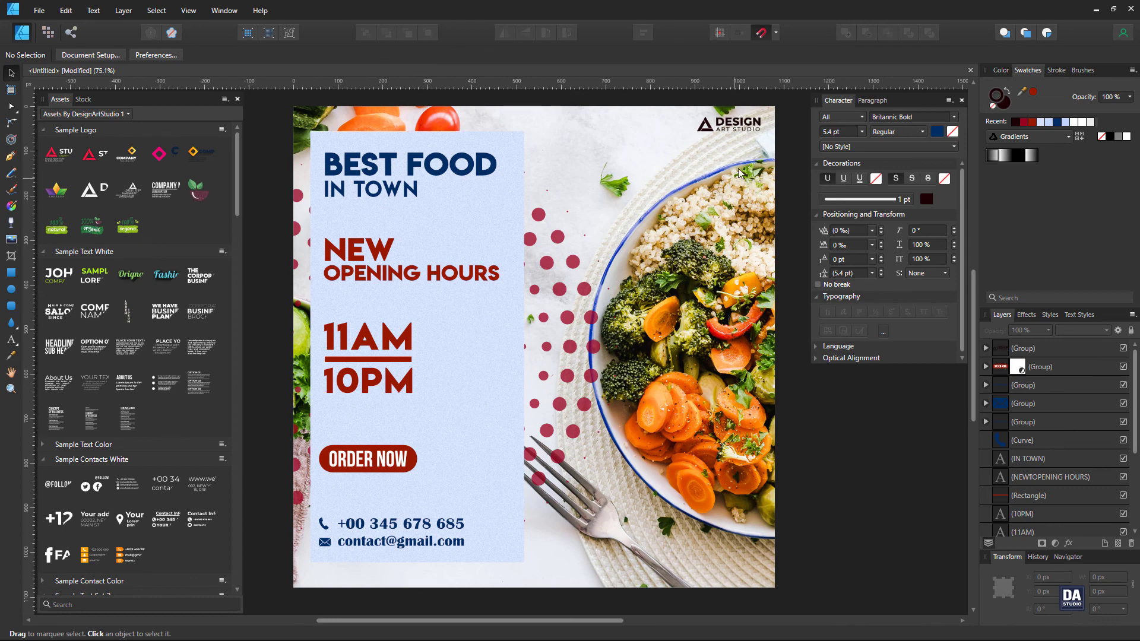
left_click(744, 131)
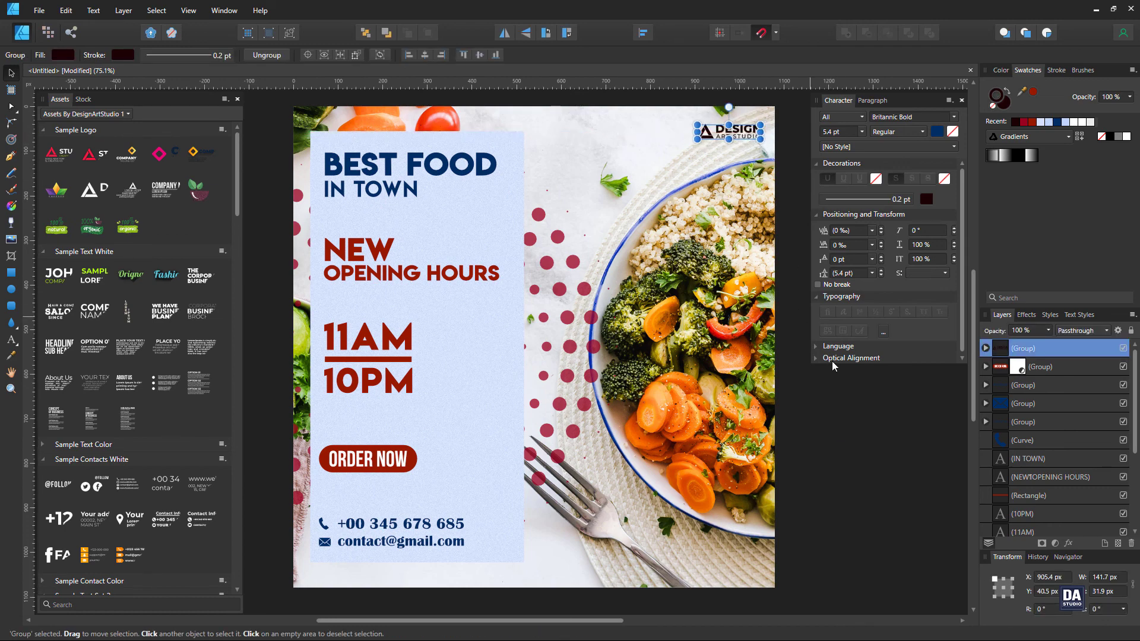
left_click(835, 364)
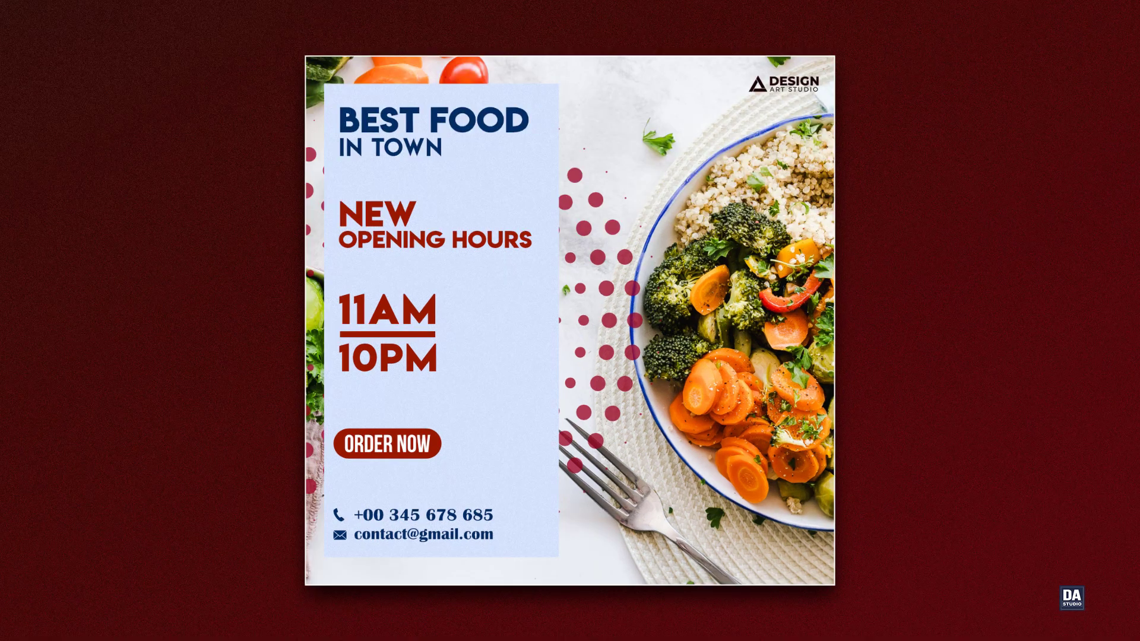